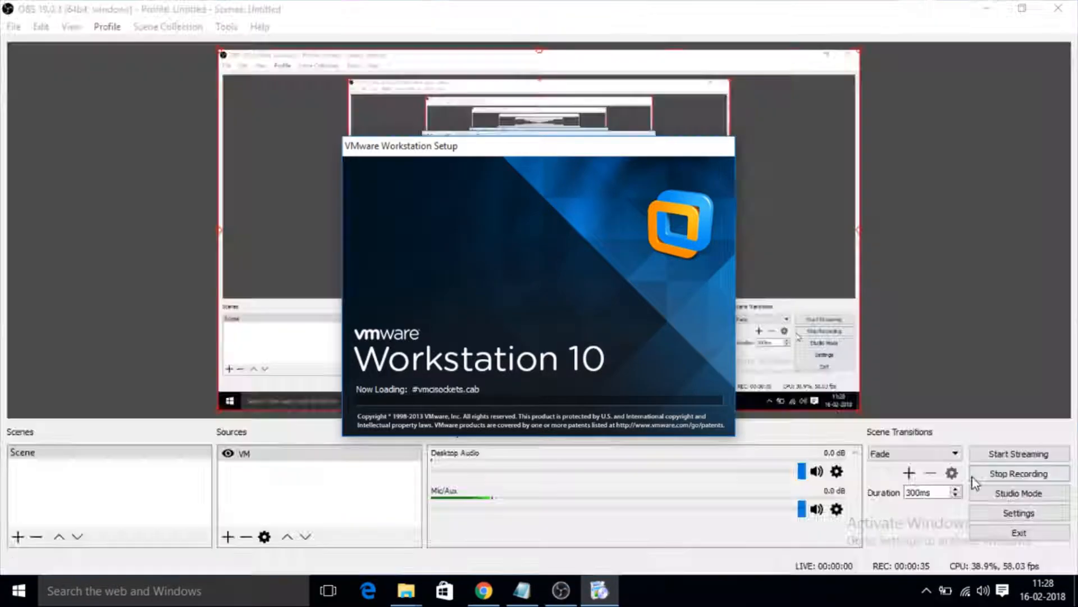
# Proceed past the setup wizard's welcome page and accept the terms in the VMware license agreement.
pyautogui.moveTo(515, 147); pyautogui.dragTo(513, 228)
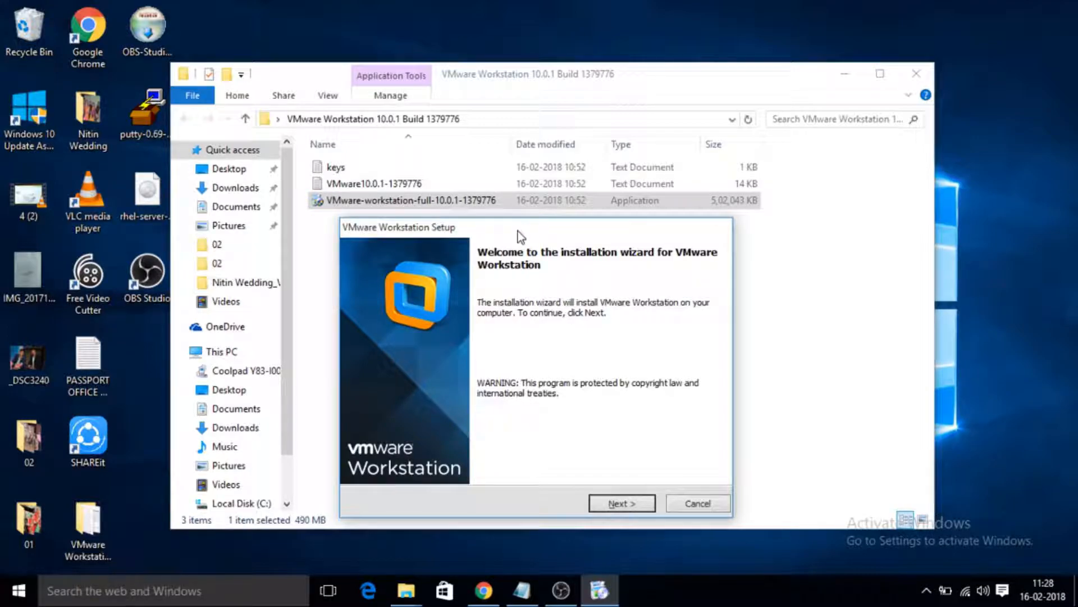
pyautogui.moveTo(518, 228); pyautogui.dragTo(507, 147)
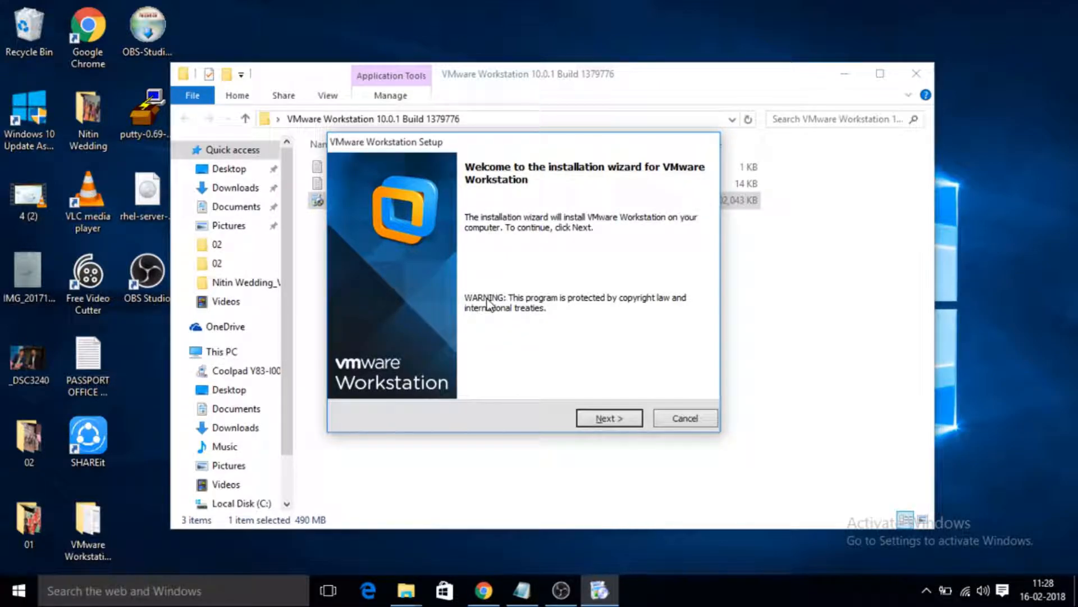
pyautogui.moveTo(519, 148)
pyautogui.mouseDown()
pyautogui.moveTo(510, 231)
pyautogui.moveTo(537, 243)
pyautogui.moveTo(504, 146)
pyautogui.mouseUp()
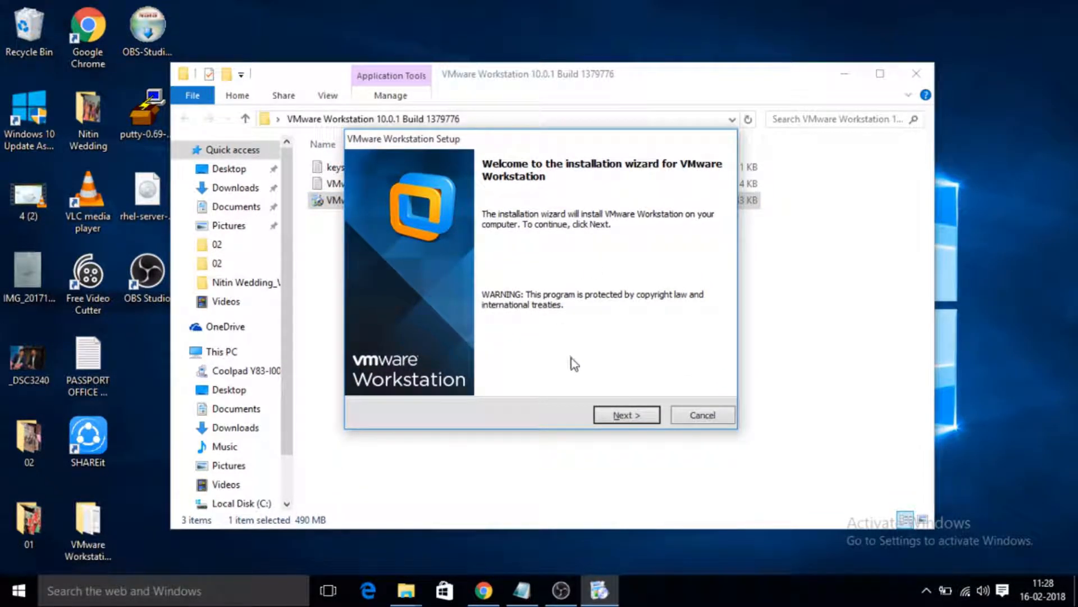
pyautogui.click(621, 417)
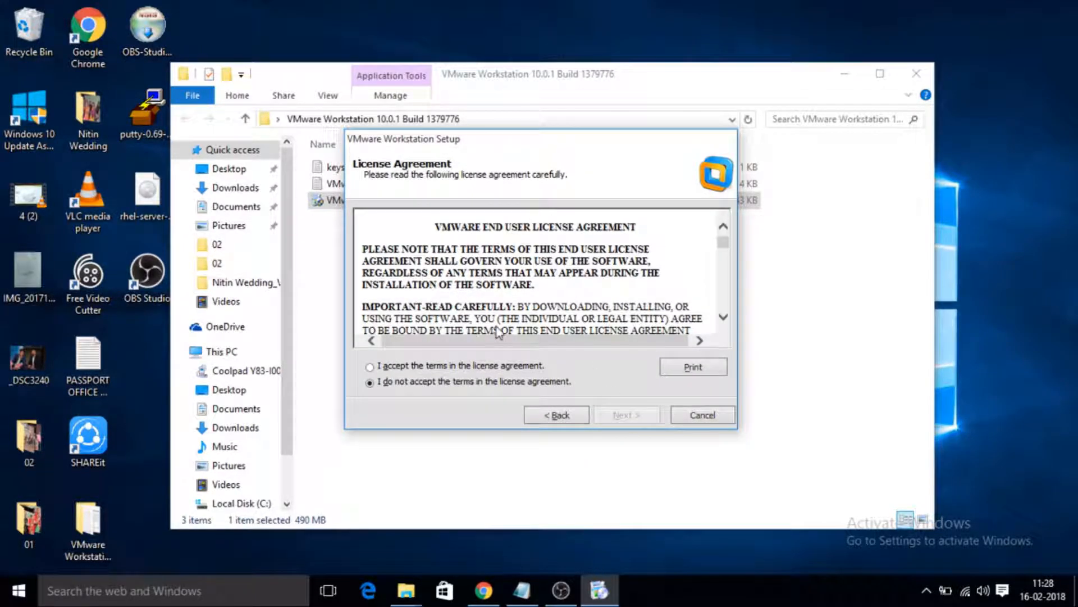
pyautogui.click(477, 365)
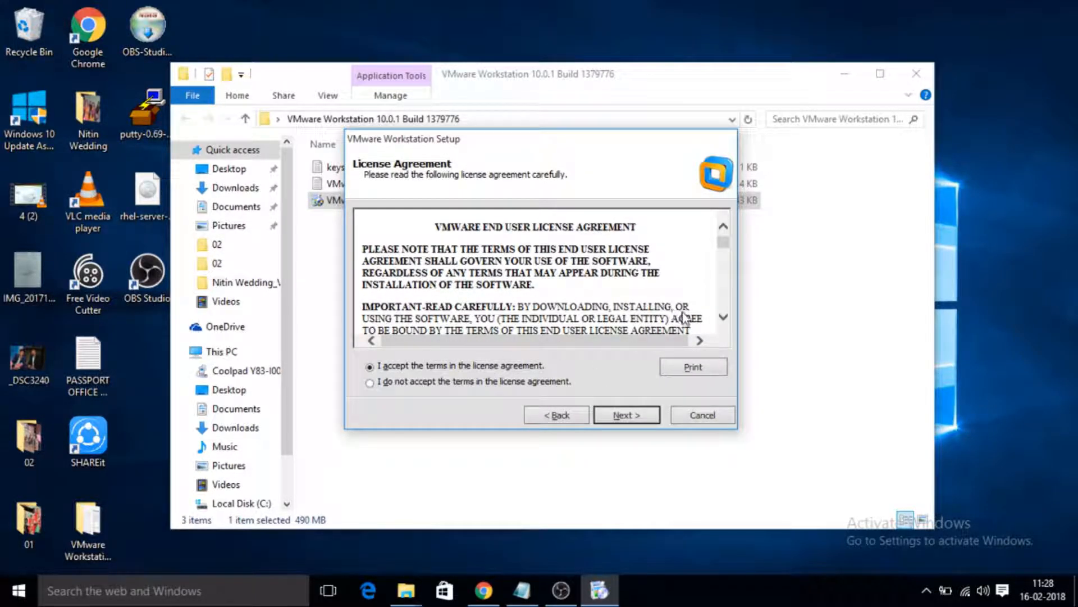
pyautogui.click(723, 319)
pyautogui.moveTo(723, 323); pyautogui.dragTo(723, 322)
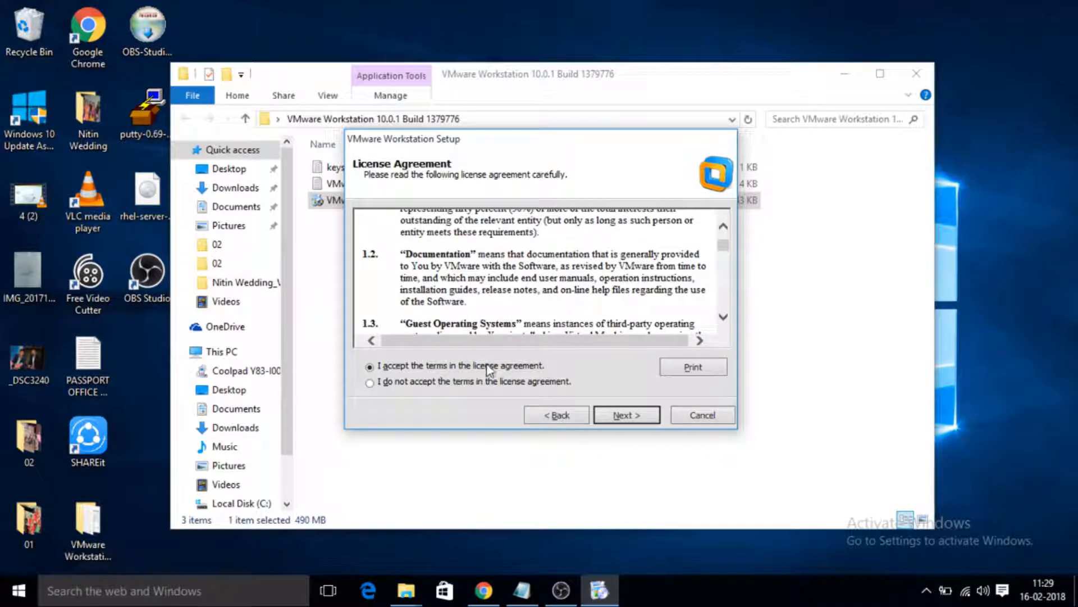
pyautogui.click(618, 416)
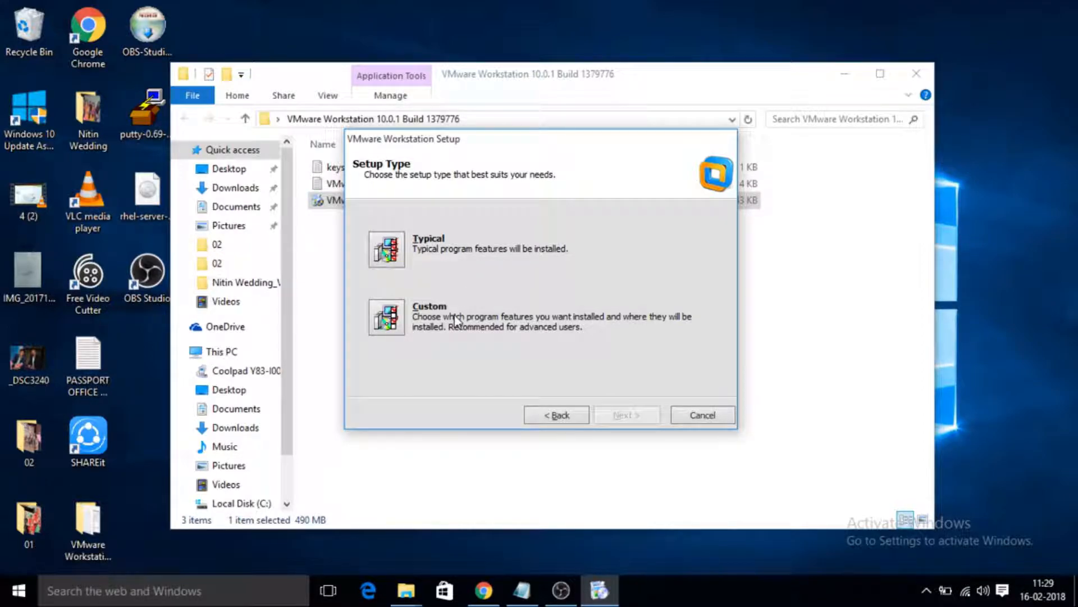
# Choose the Custom setup type, keeping the default features, install folder, shared VM location and HTTPS port 443.
pyautogui.click(399, 318)
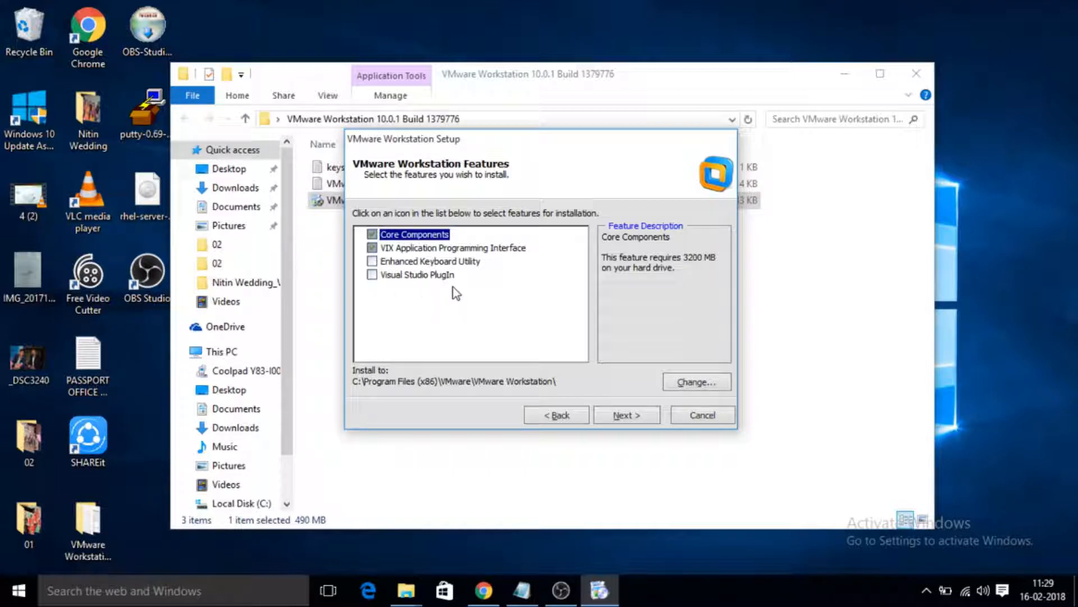
pyautogui.click(626, 417)
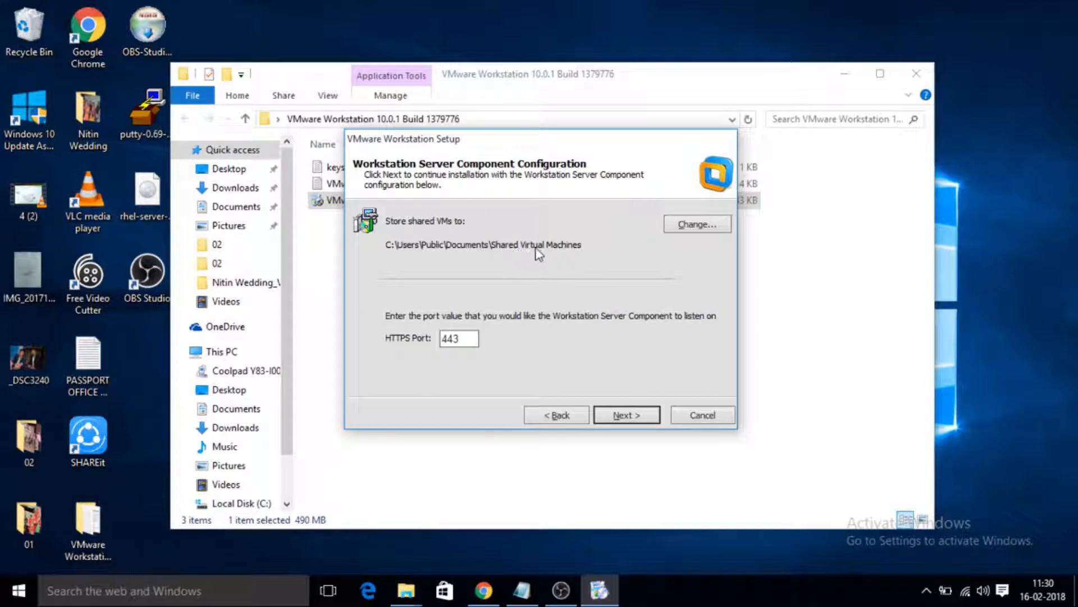
pyautogui.click(628, 415)
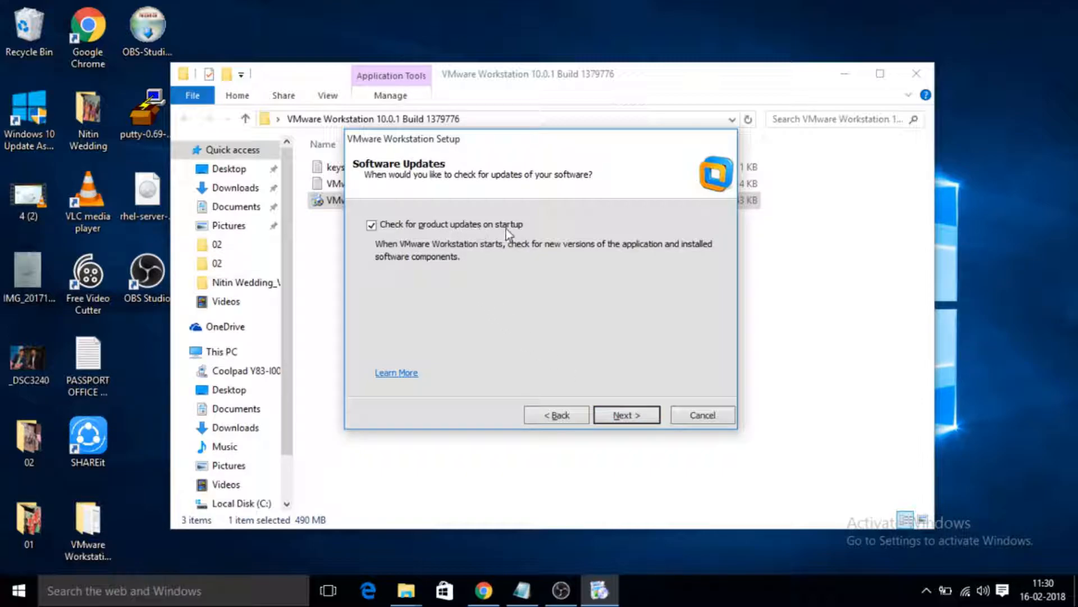
# Keep update checks, usage feedback, and the Desktop and Start Menu shortcuts enabled, and begin the installation.
pyautogui.click(628, 419)
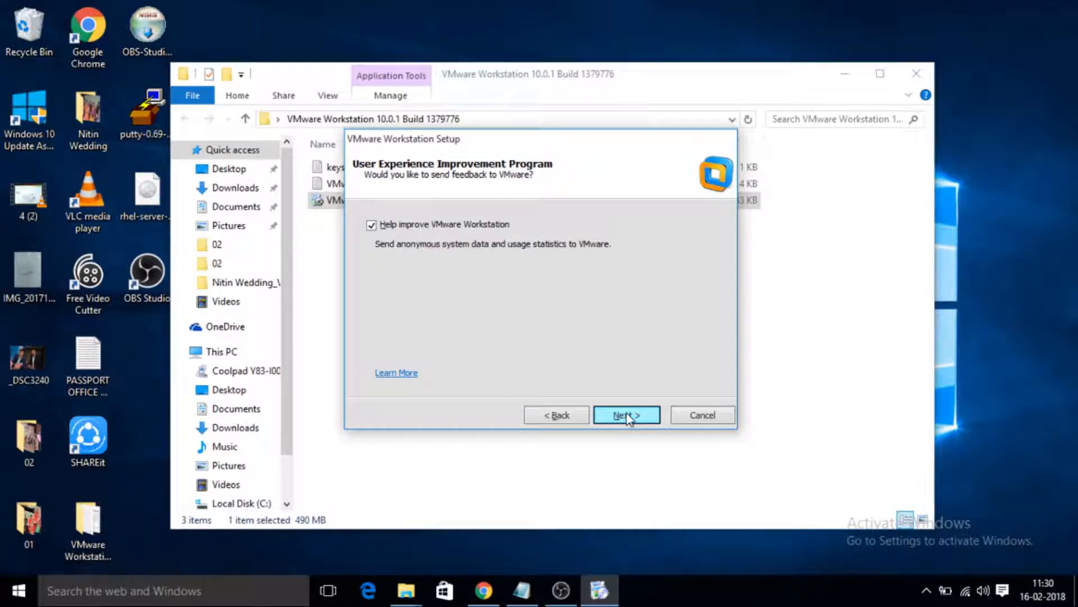
pyautogui.click(628, 419)
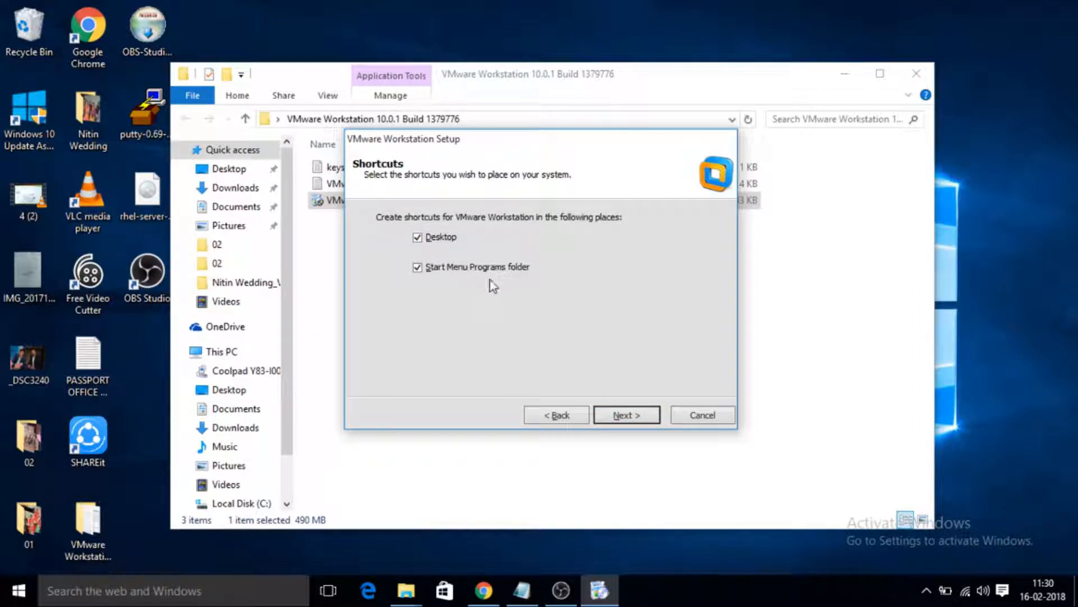
pyautogui.click(622, 415)
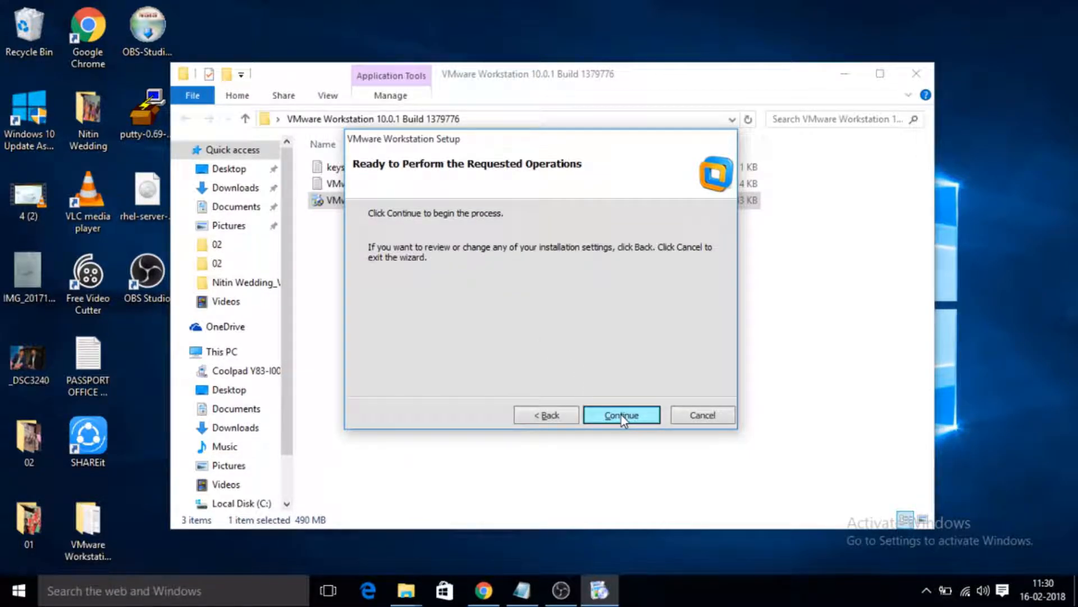
pyautogui.click(621, 416)
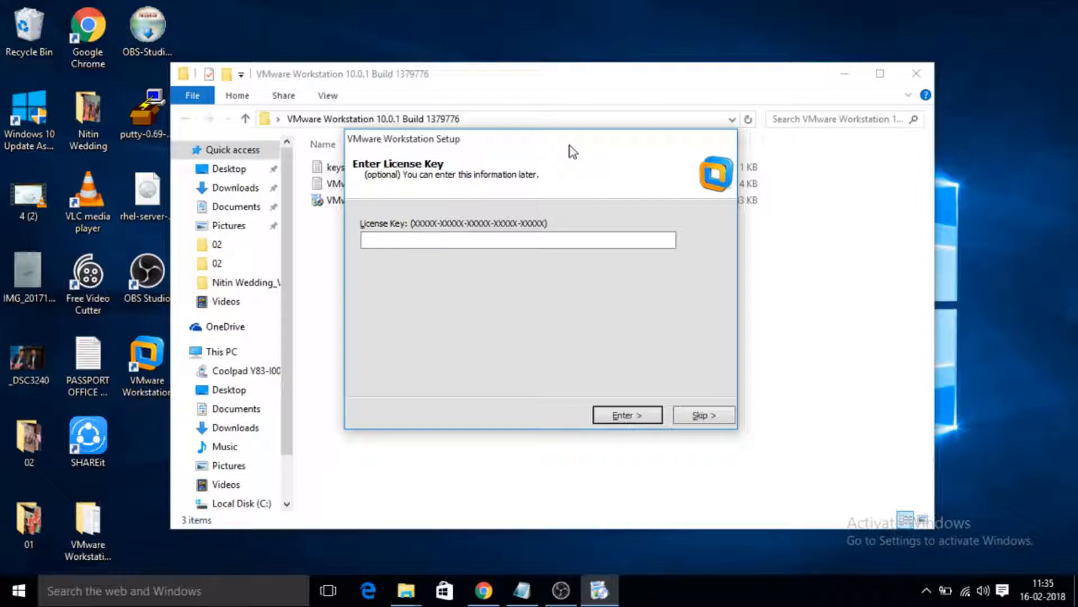
# Open the keys text file beside the installer for the license key, and finish the setup wizard.
pyautogui.moveTo(570, 146); pyautogui.dragTo(746, 219)
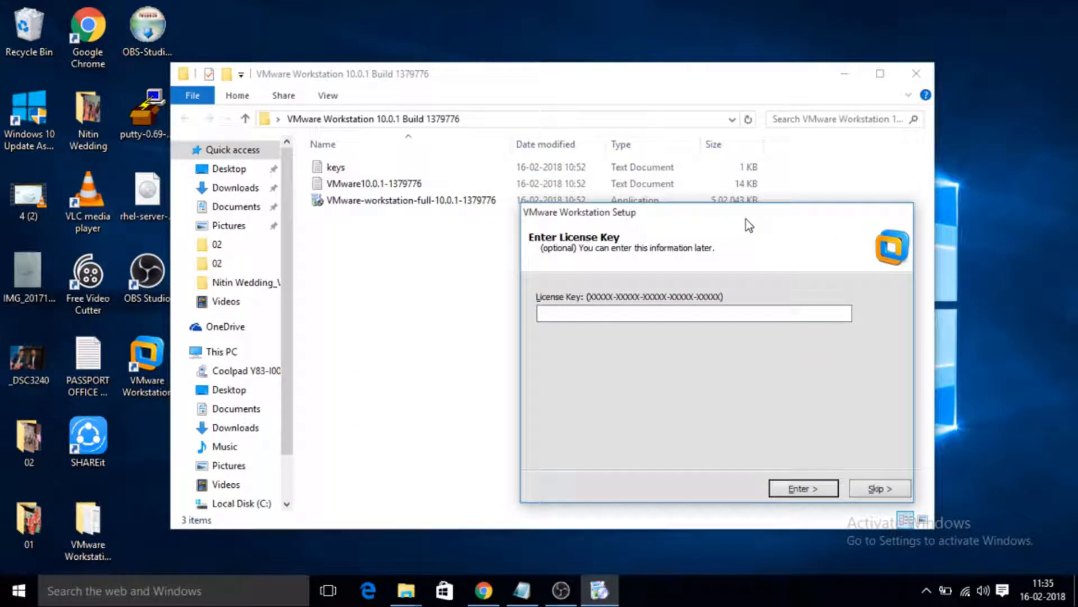
pyautogui.doubleClick(356, 167)
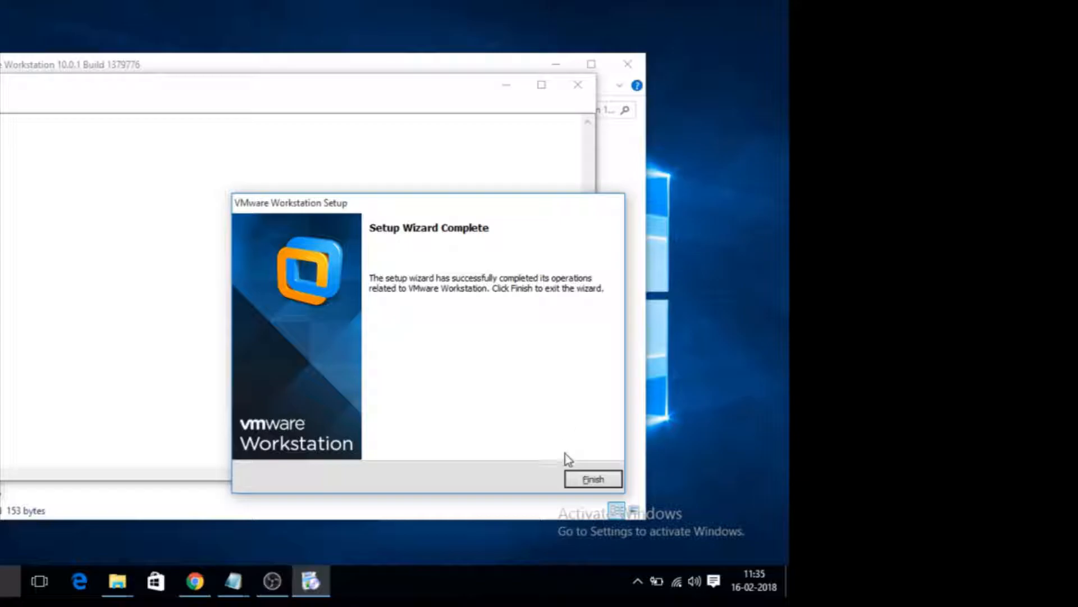
pyautogui.click(591, 479)
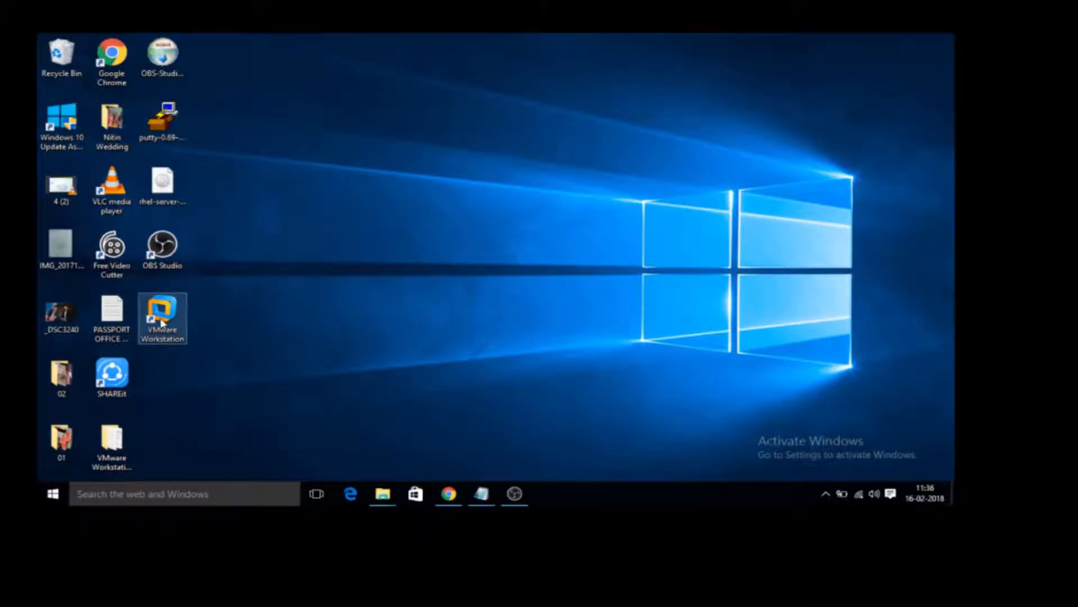
# Launch VMware Workstation from its desktop shortcut, maximize its window, and dismiss the software update offer.
pyautogui.doubleClick(161, 322)
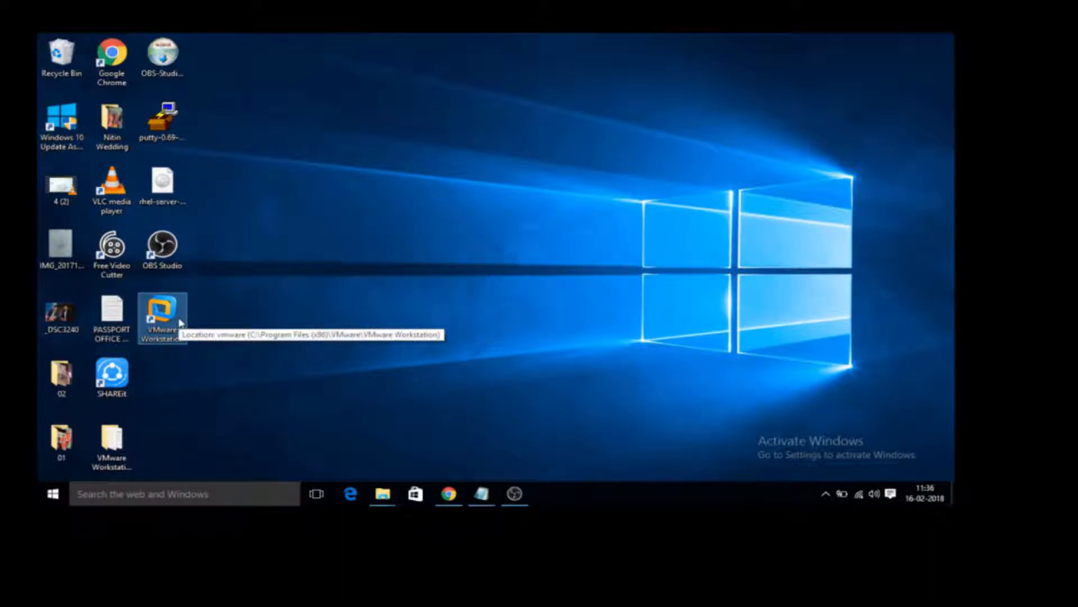
pyautogui.rightClick(179, 320)
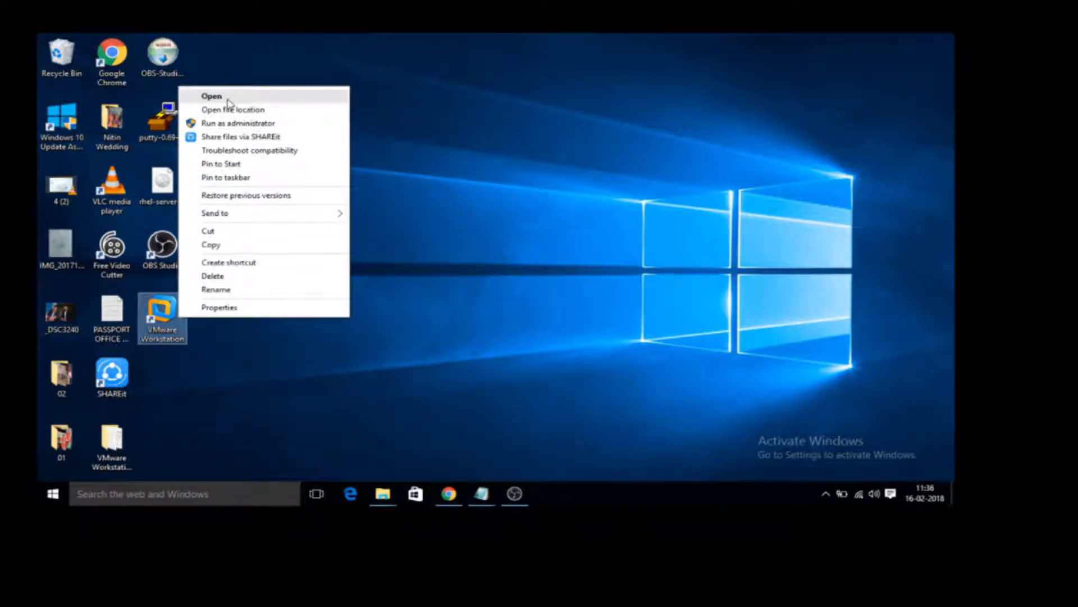
pyautogui.click(226, 99)
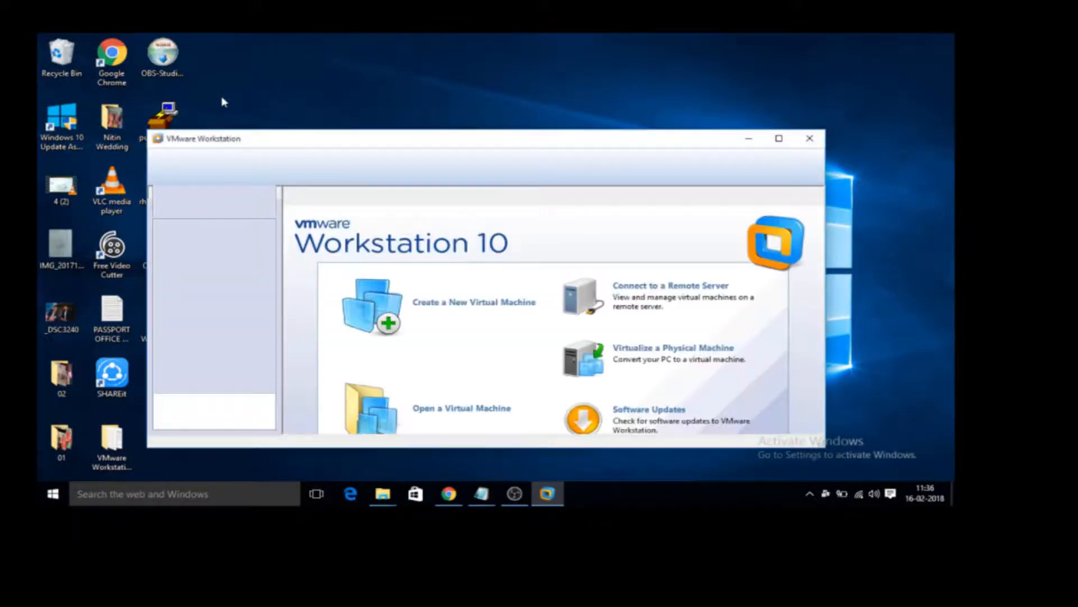
pyautogui.click(779, 139)
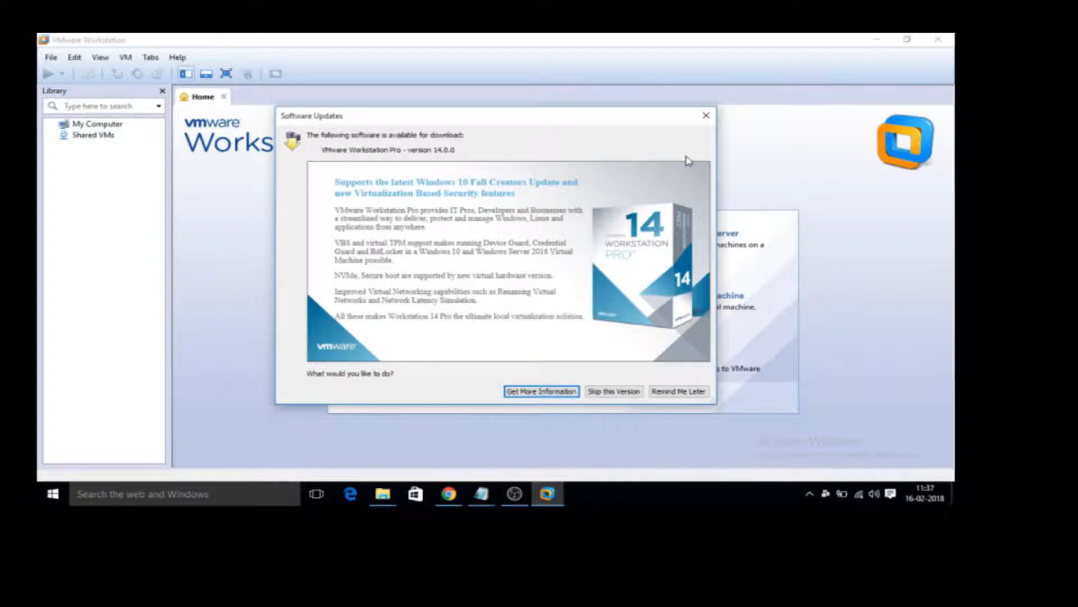
pyautogui.click(706, 117)
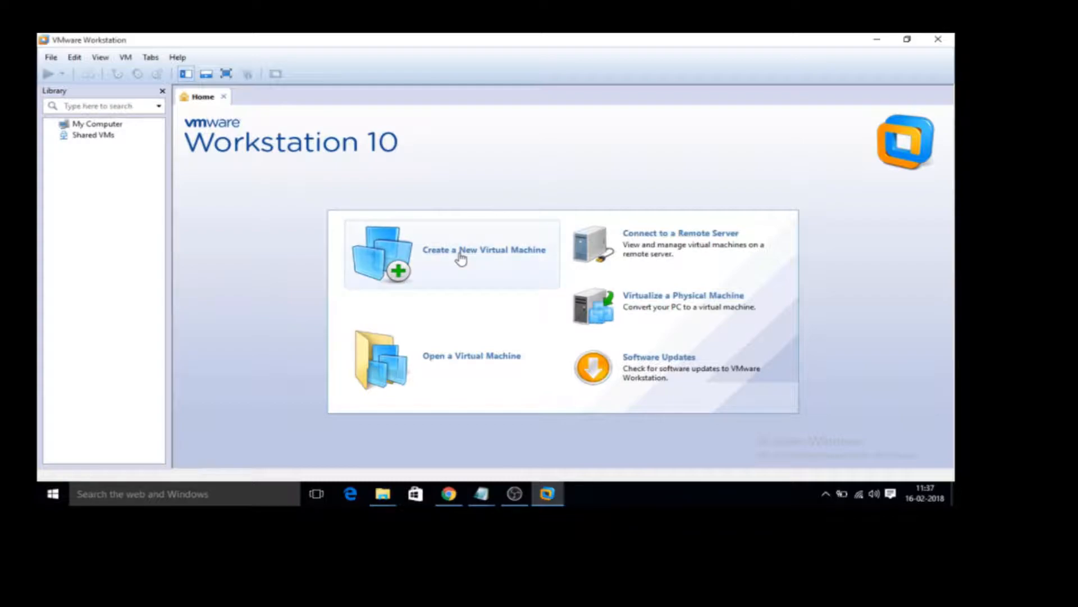
pyautogui.click(51, 58)
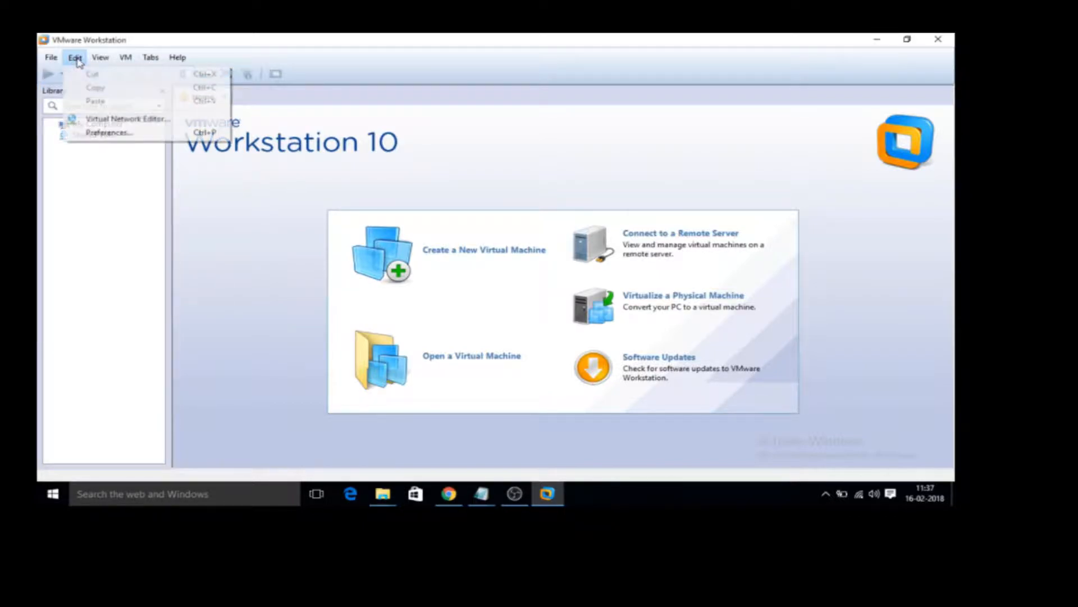
pyautogui.moveTo(78, 60)
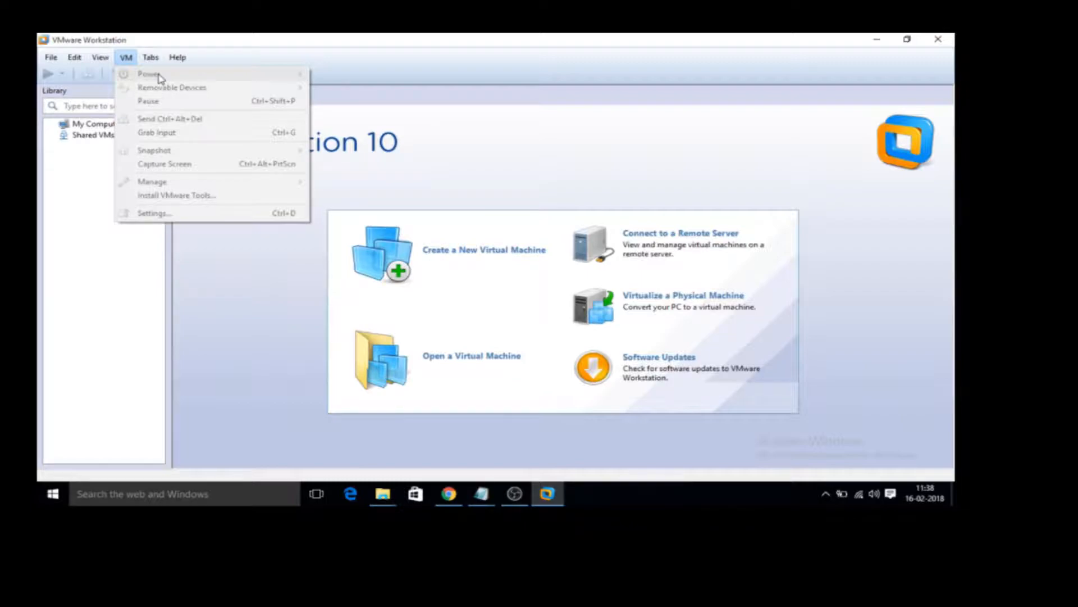
pyautogui.click(99, 308)
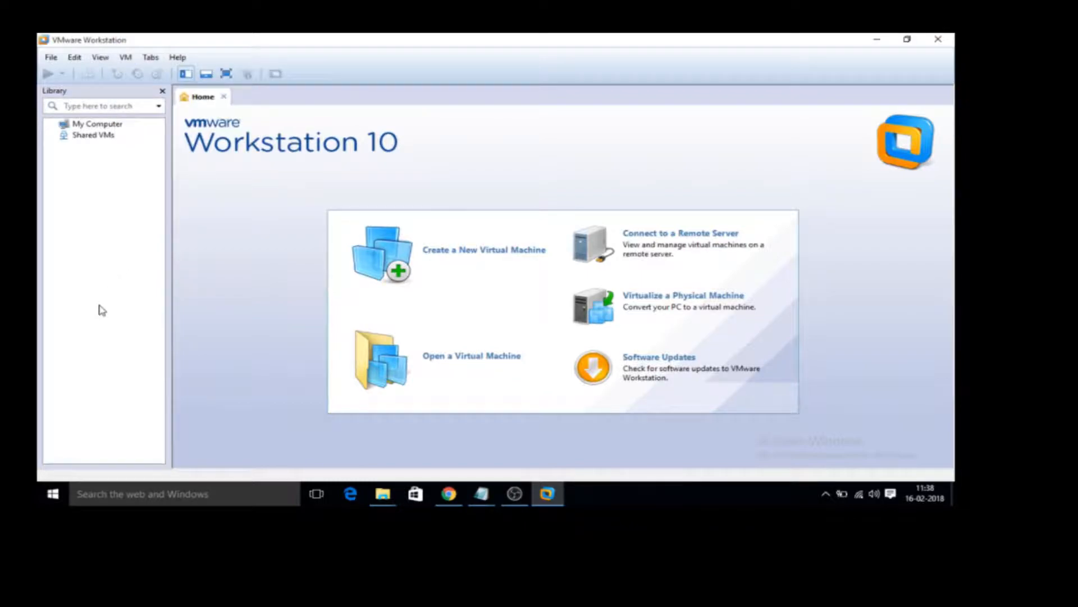
# Start creating a new virtual machine with the Custom (advanced) configuration.
pyautogui.click(52, 57)
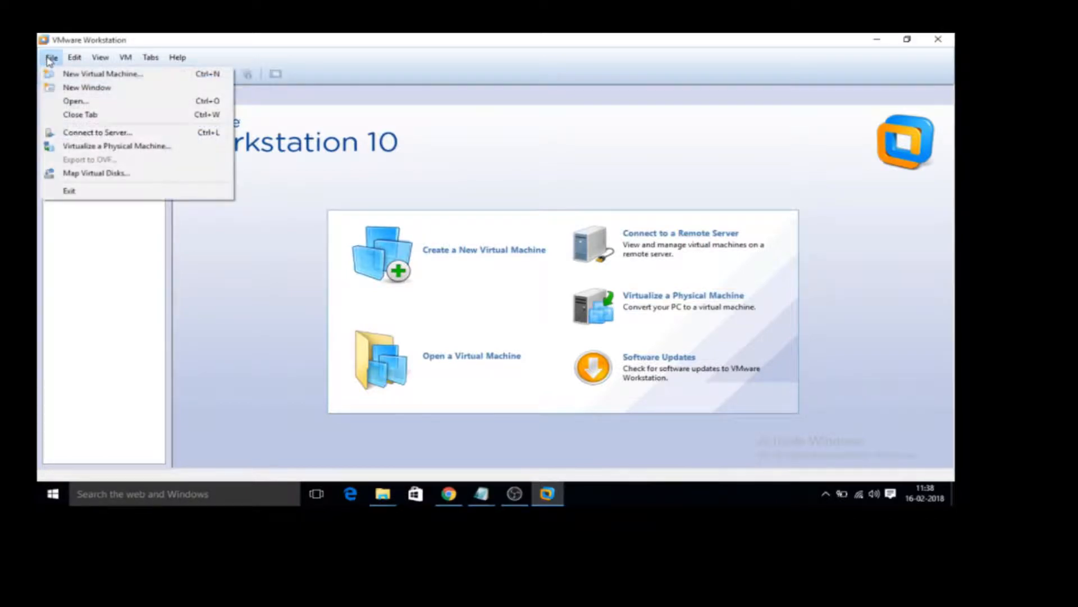
pyautogui.click(86, 79)
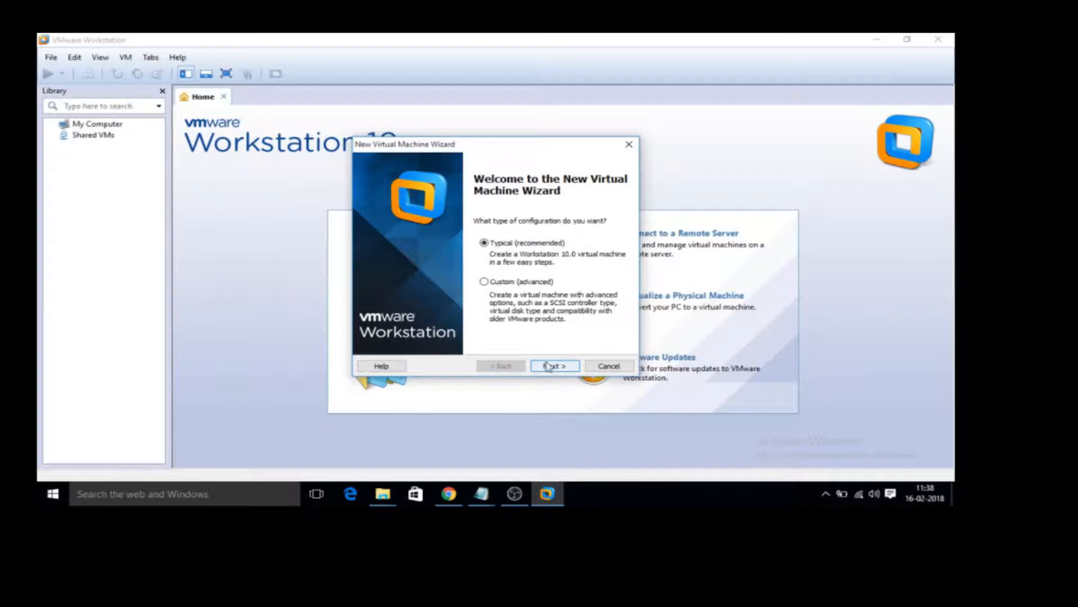
pyautogui.click(484, 282)
pyautogui.click(549, 367)
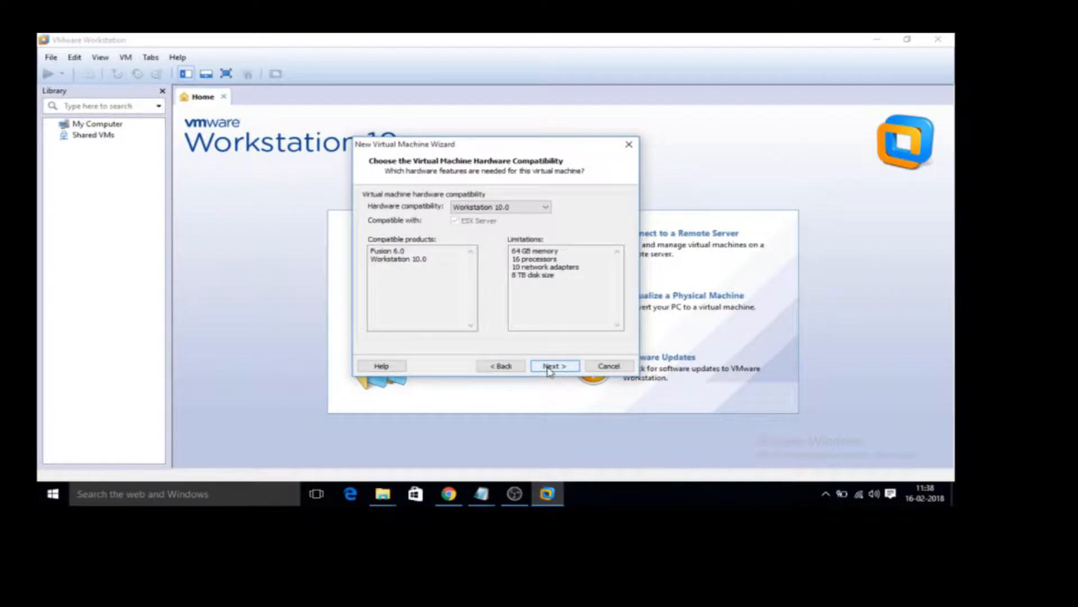
# Review the compatible products and limitations, and accept Workstation 10.0 as the virtual machine's hardware compatibility.
pyautogui.click(511, 208)
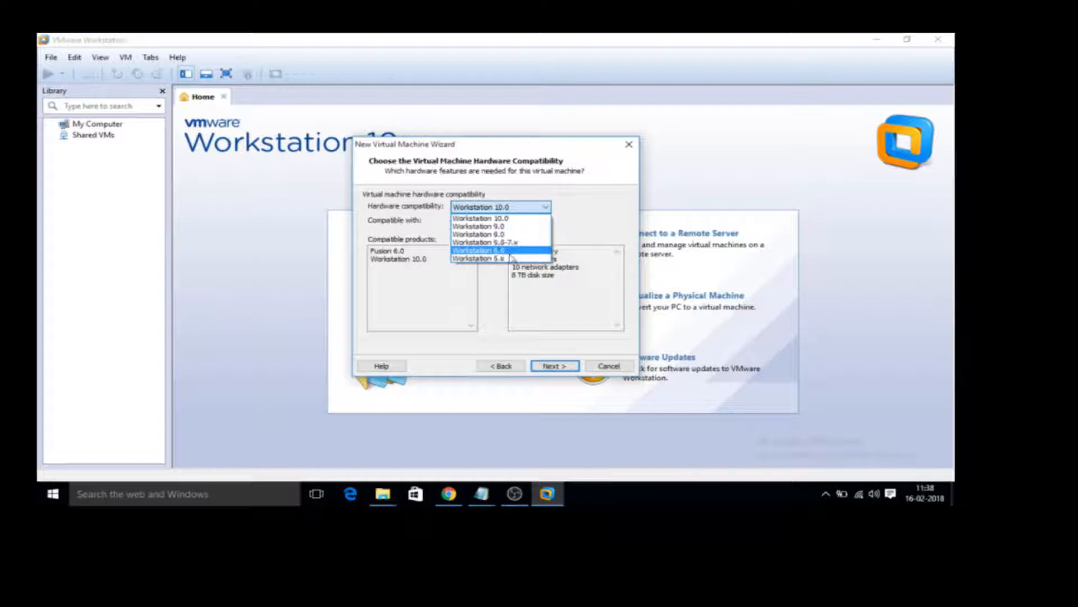
pyautogui.click(580, 218)
pyautogui.click(408, 256)
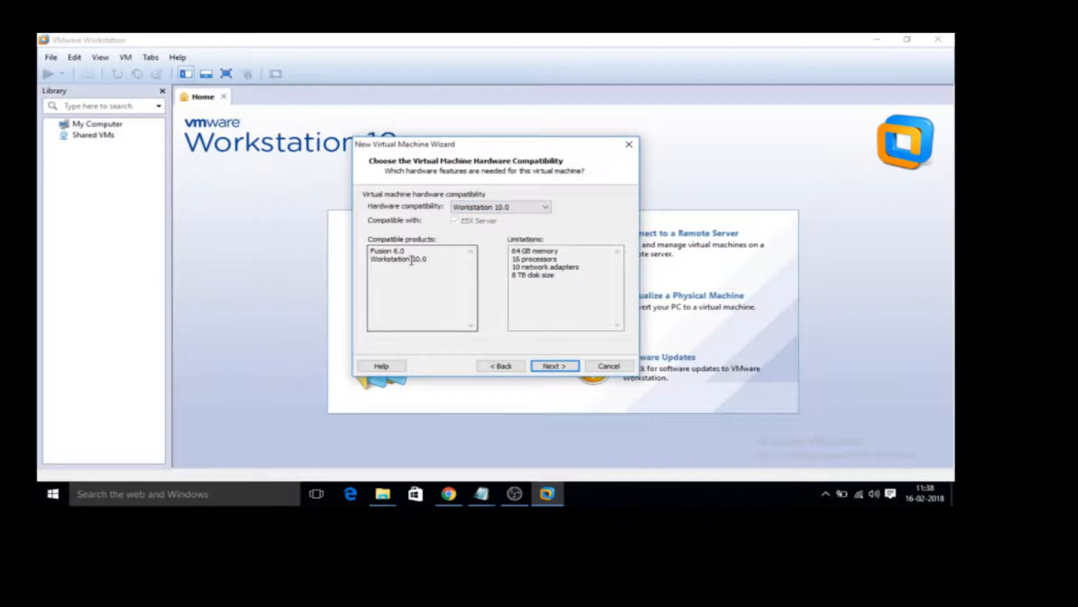
pyautogui.doubleClick(411, 260)
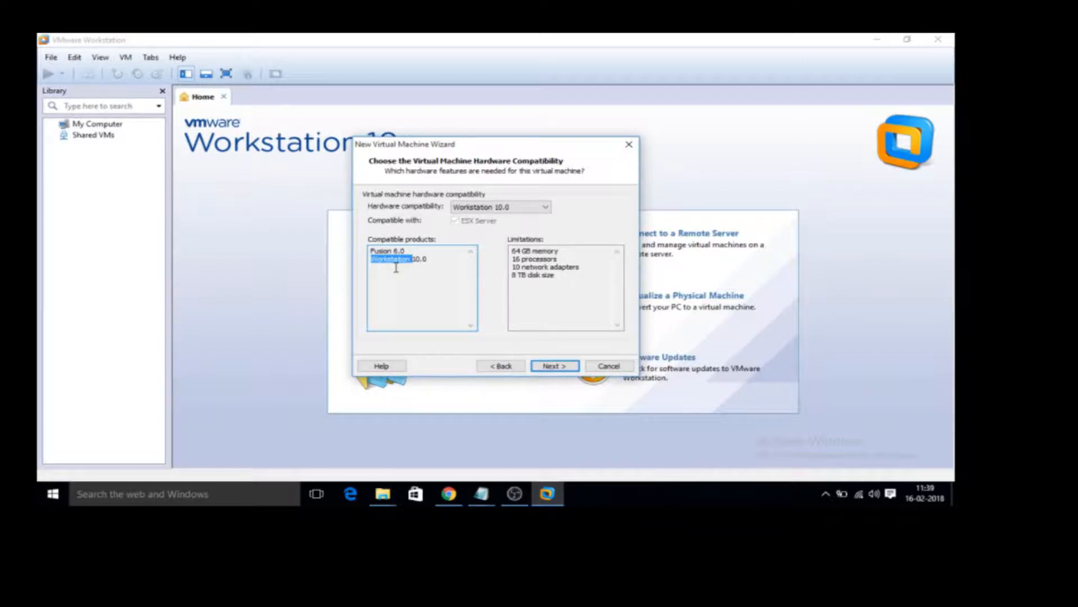
pyautogui.doubleClick(517, 251)
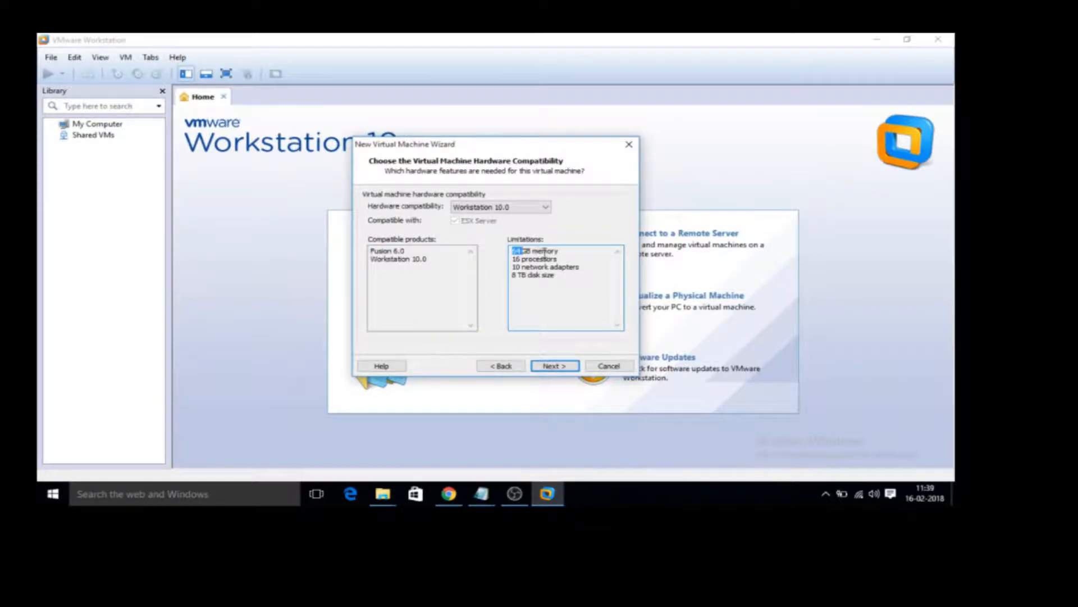
pyautogui.doubleClick(531, 259)
pyautogui.doubleClick(517, 267)
pyautogui.doubleClick(515, 274)
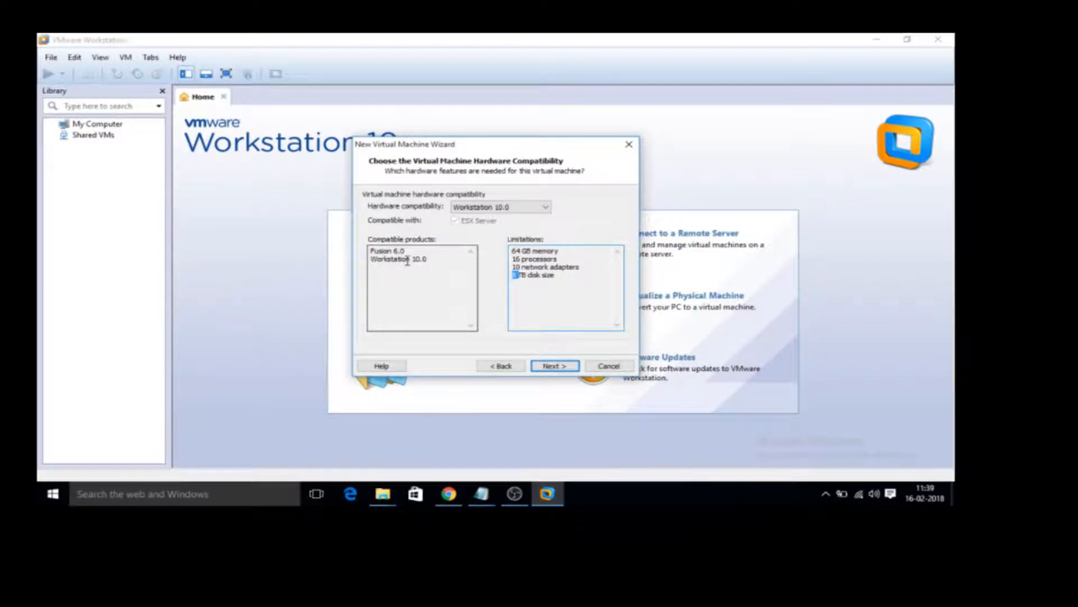
pyautogui.click(551, 365)
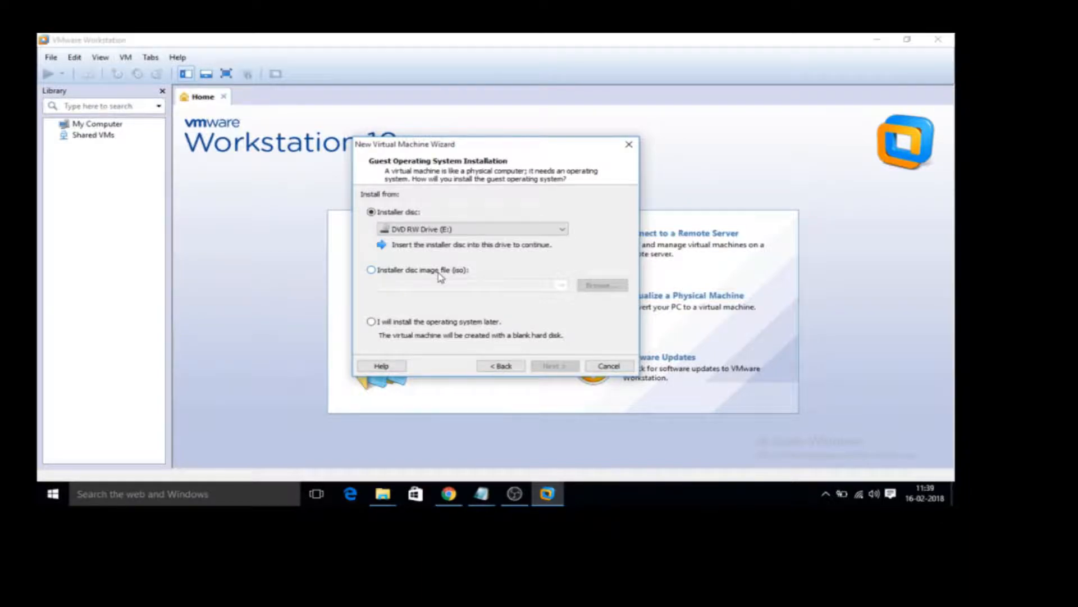
# Choose the rhel-server-7.0-x86_64-dvd disc image on the Desktop as the source for the guest operating system installation.
pyautogui.click(375, 271)
pyautogui.click(598, 287)
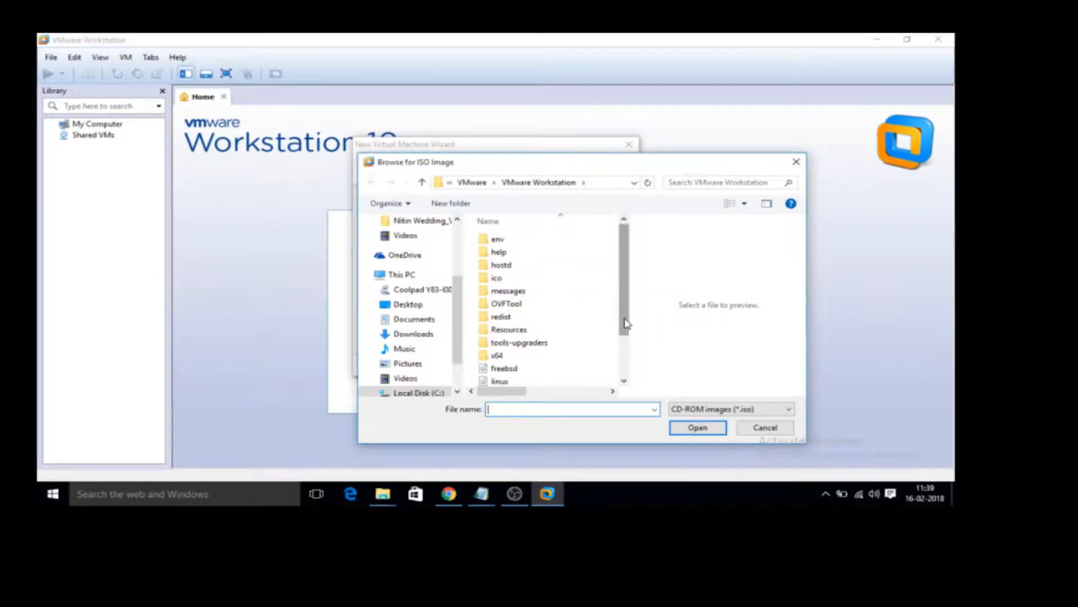
pyautogui.moveTo(624, 322); pyautogui.dragTo(620, 375)
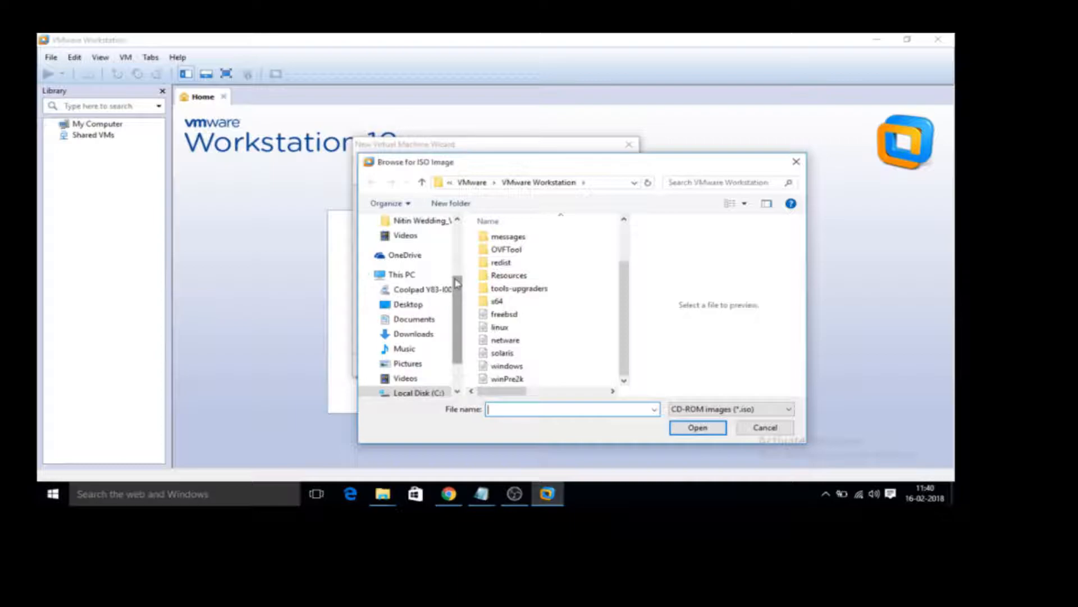
pyautogui.scroll(3, 459, 220)
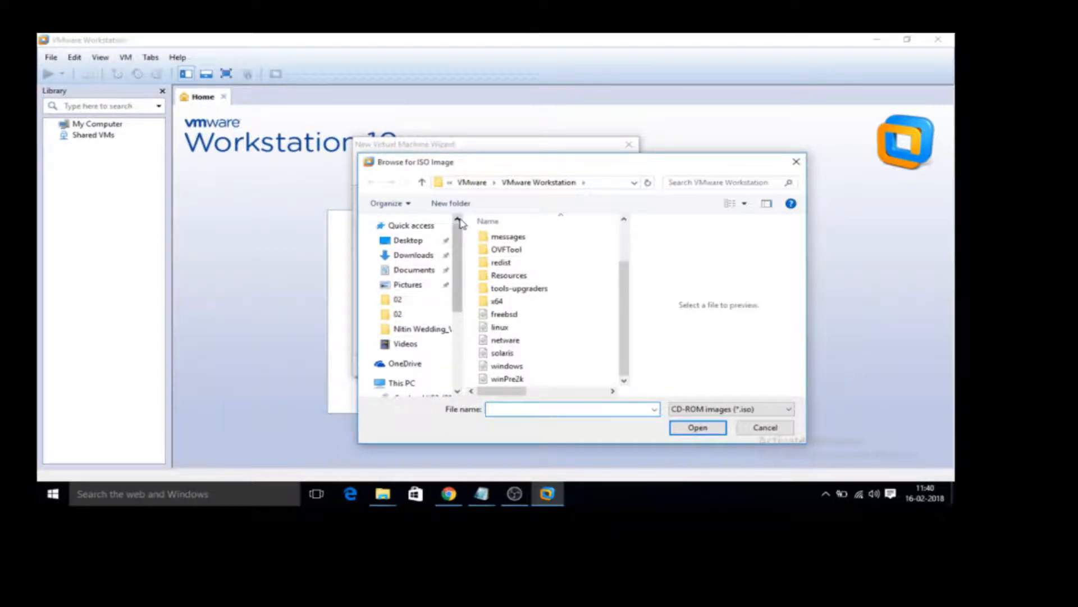
pyautogui.click(420, 243)
pyautogui.moveTo(625, 323); pyautogui.dragTo(627, 375)
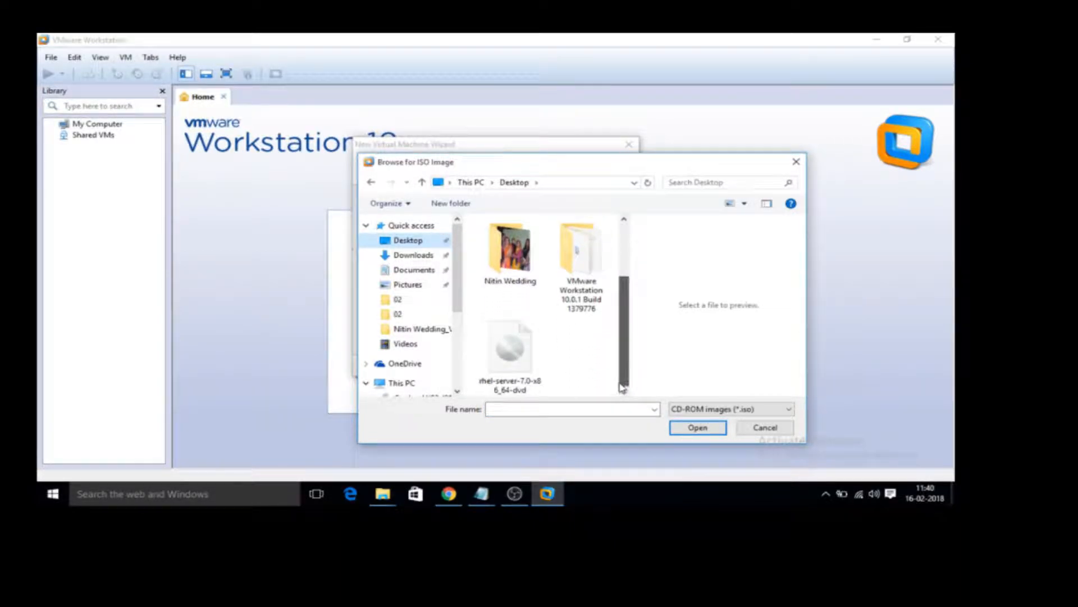
pyautogui.click(511, 359)
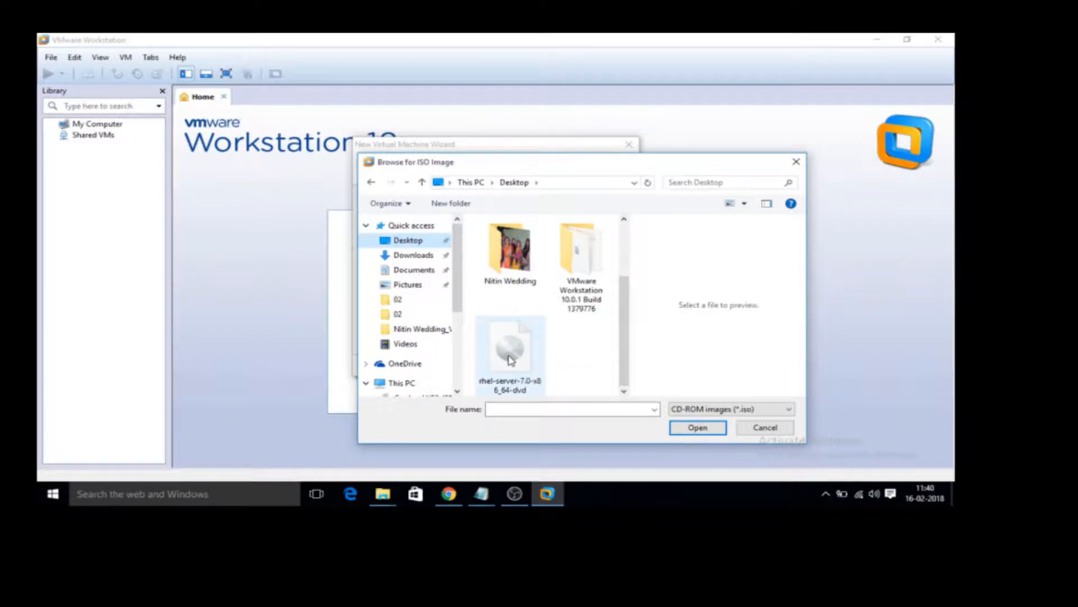
pyautogui.click(701, 430)
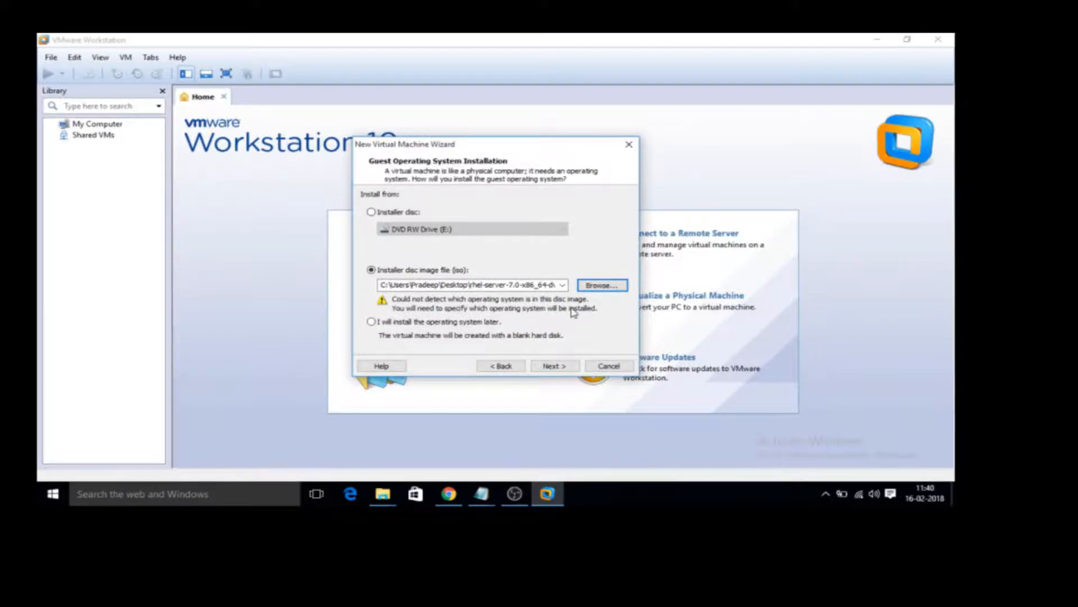
# Choose to install the operating system later, and set the guest to Linux, version Red Hat Enterprise Linux 6 64-bit.
pyautogui.click(371, 321)
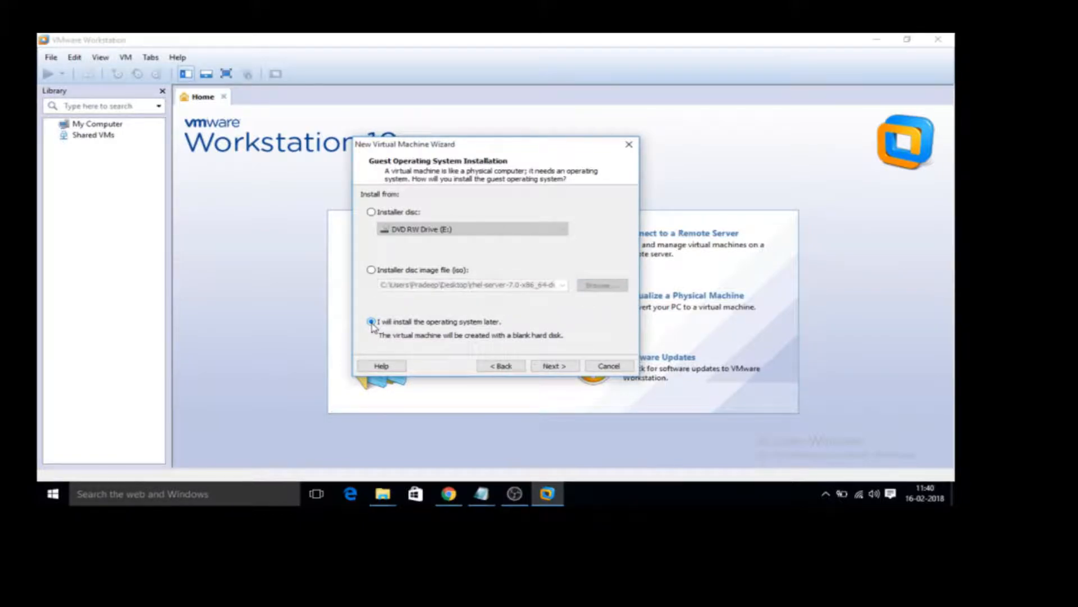
pyautogui.click(563, 371)
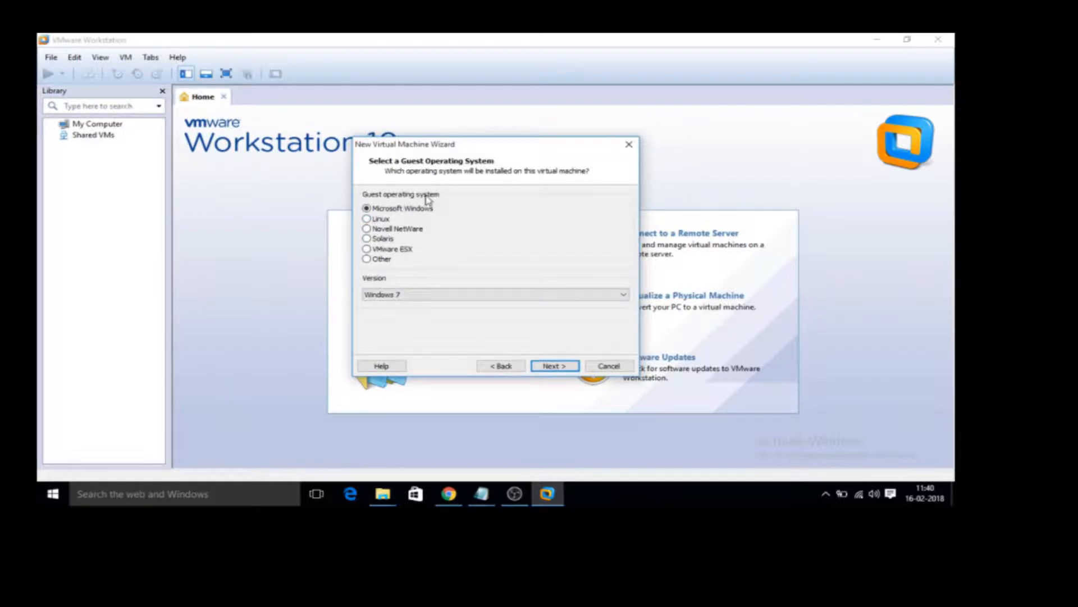
pyautogui.click(366, 220)
pyautogui.click(492, 297)
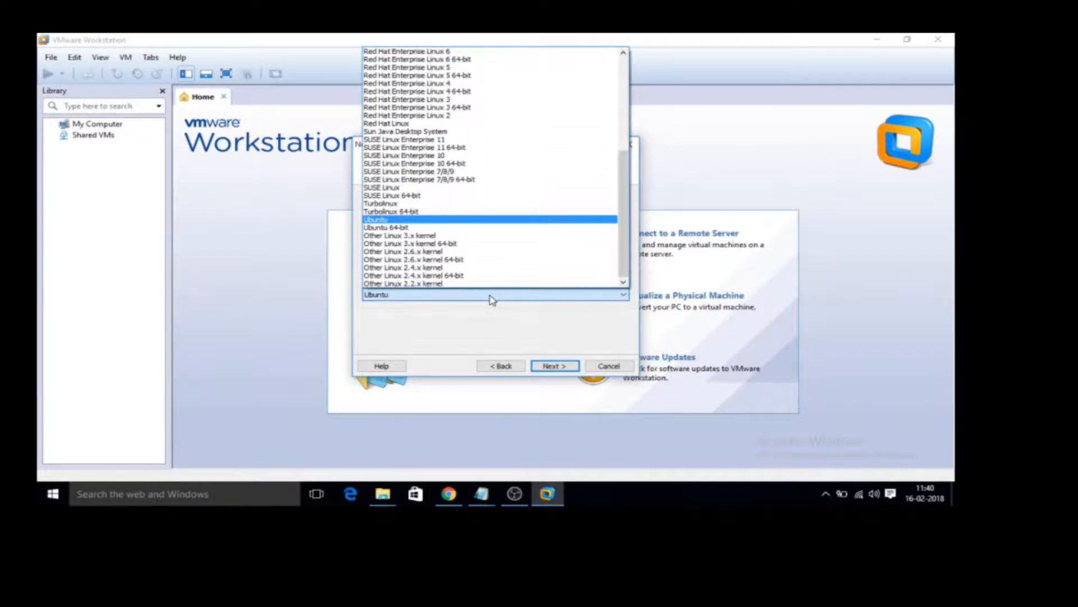
pyautogui.press('Up')
pyautogui.press('Up')
pyautogui.press('Up')
pyautogui.press('Up')
pyautogui.press('Up')
pyautogui.press('Up')
pyautogui.press('Up')
pyautogui.press('Up')
pyautogui.press('Up')
pyautogui.press('Up')
pyautogui.press('Up')
pyautogui.press('Up')
pyautogui.press('Up')
pyautogui.press('Up')
pyautogui.press('Up')
pyautogui.press('Up')
pyautogui.press('Up')
pyautogui.press('Up')
pyautogui.press('Up')
pyautogui.press('Up')
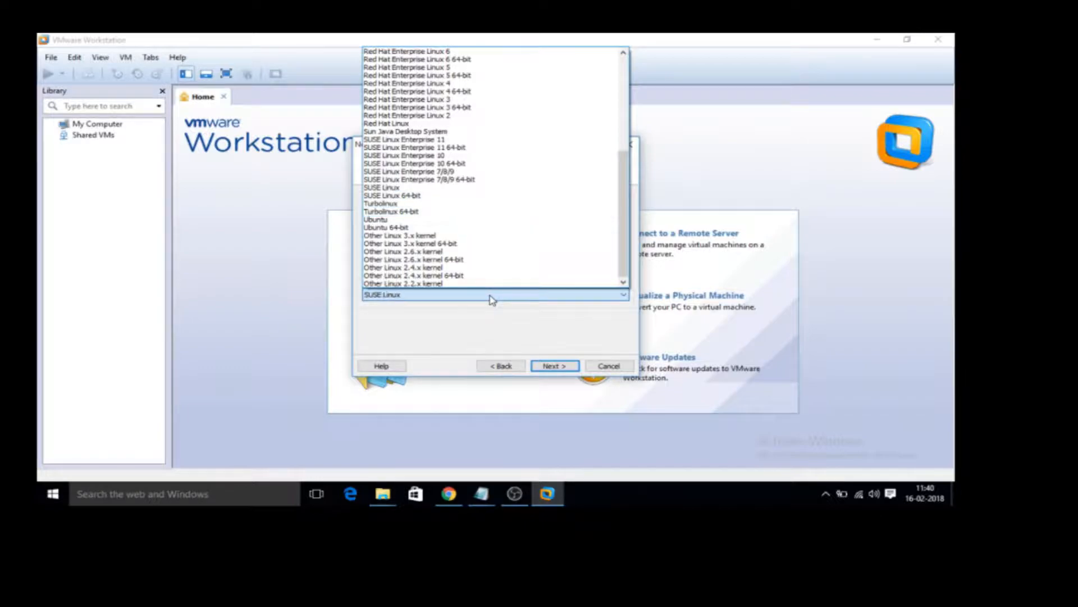
pyautogui.press('Up')
pyautogui.press('Up')
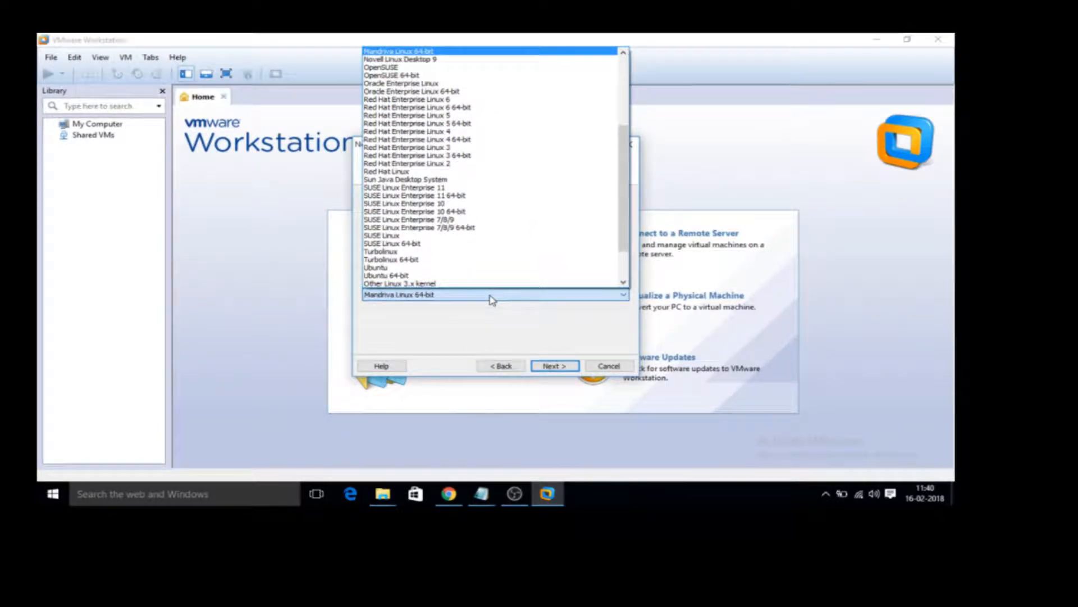
pyautogui.press('Down')
pyautogui.press('Down')
pyautogui.press('Down')
pyautogui.press('Down')
pyautogui.press('Down')
pyautogui.press('Up')
pyautogui.press('Up')
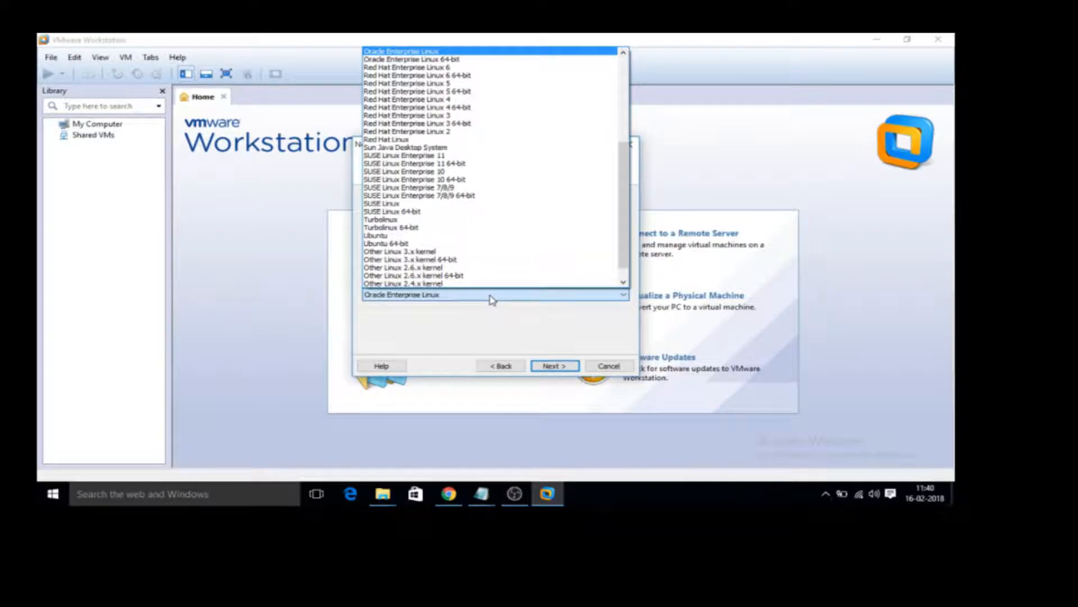
pyautogui.press('Up')
pyautogui.press('Up')
pyautogui.press('Up')
pyautogui.press('Up')
pyautogui.press('Up')
pyautogui.press('Up')
pyautogui.press('Up')
pyautogui.press('Up')
pyautogui.press('Up')
pyautogui.press('Up')
pyautogui.press('Up')
pyautogui.press('Up')
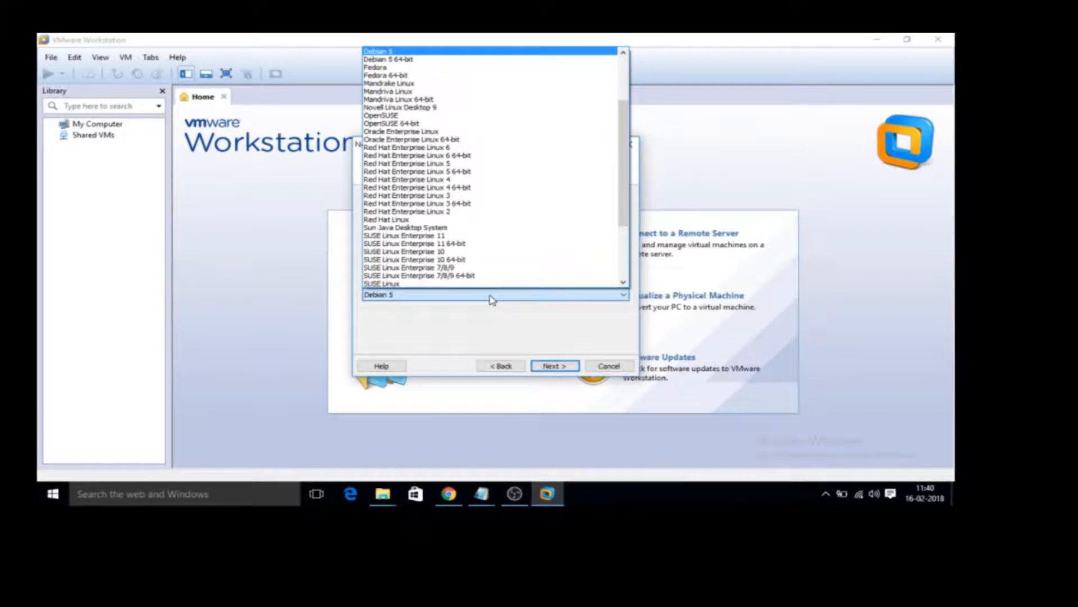
pyautogui.scroll(-13, 492, 301)
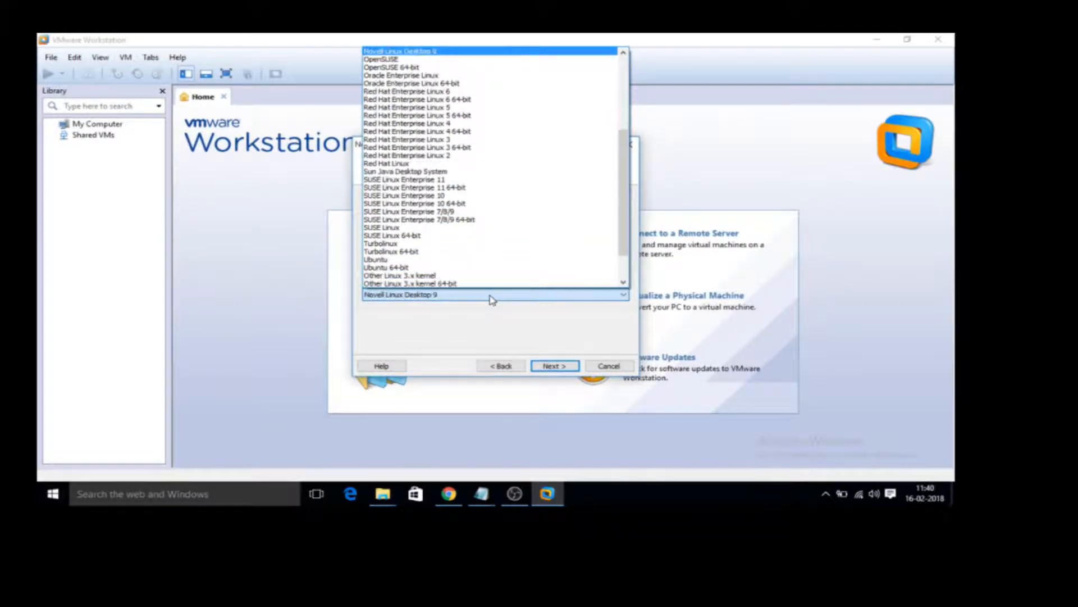
pyautogui.scroll(-3, 493, 301)
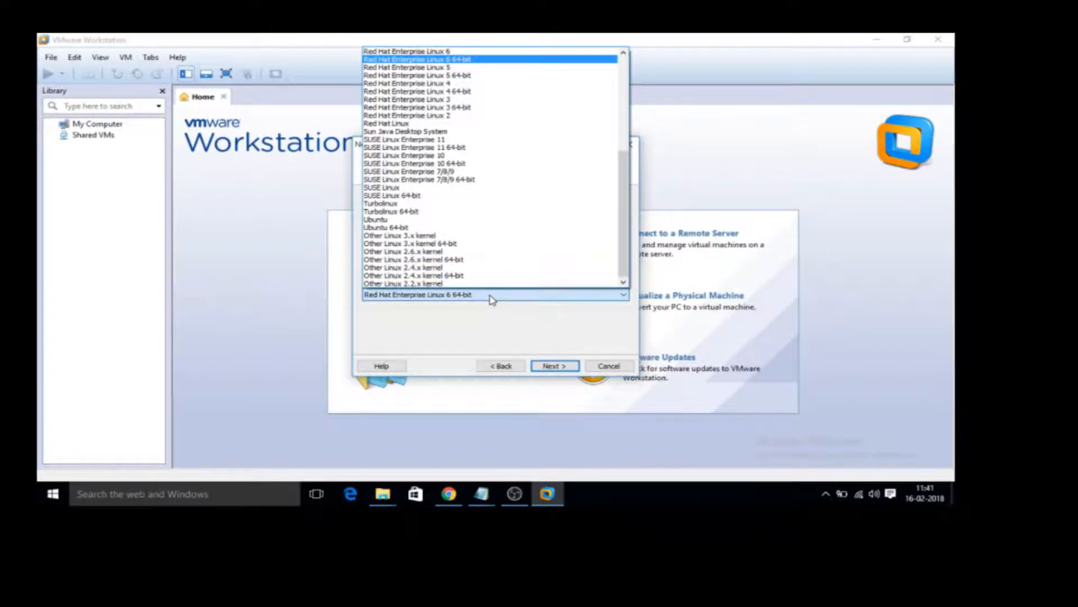
pyautogui.click(475, 60)
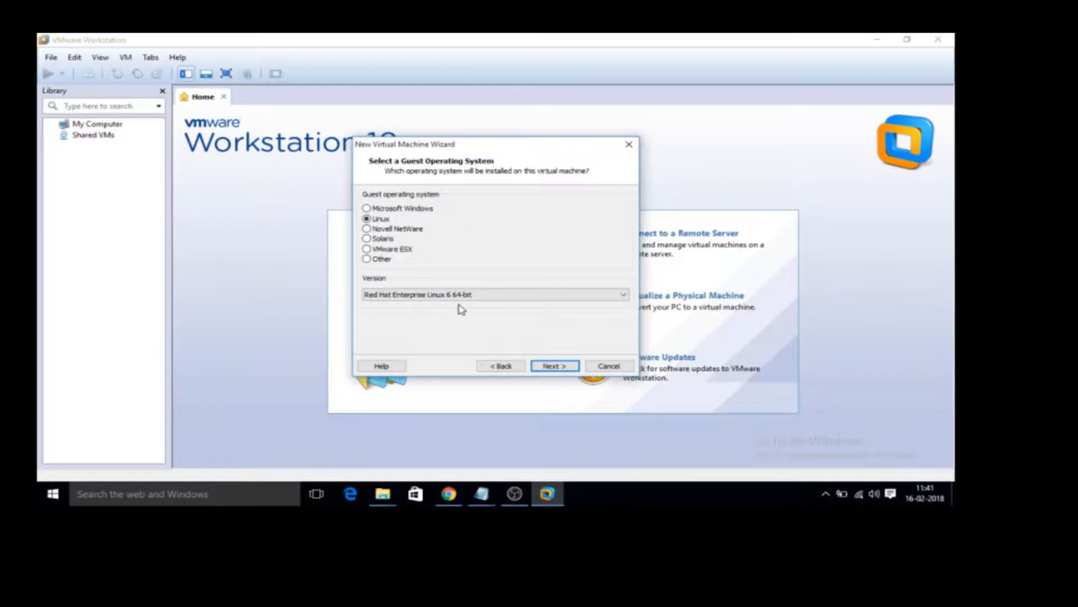
pyautogui.click(565, 367)
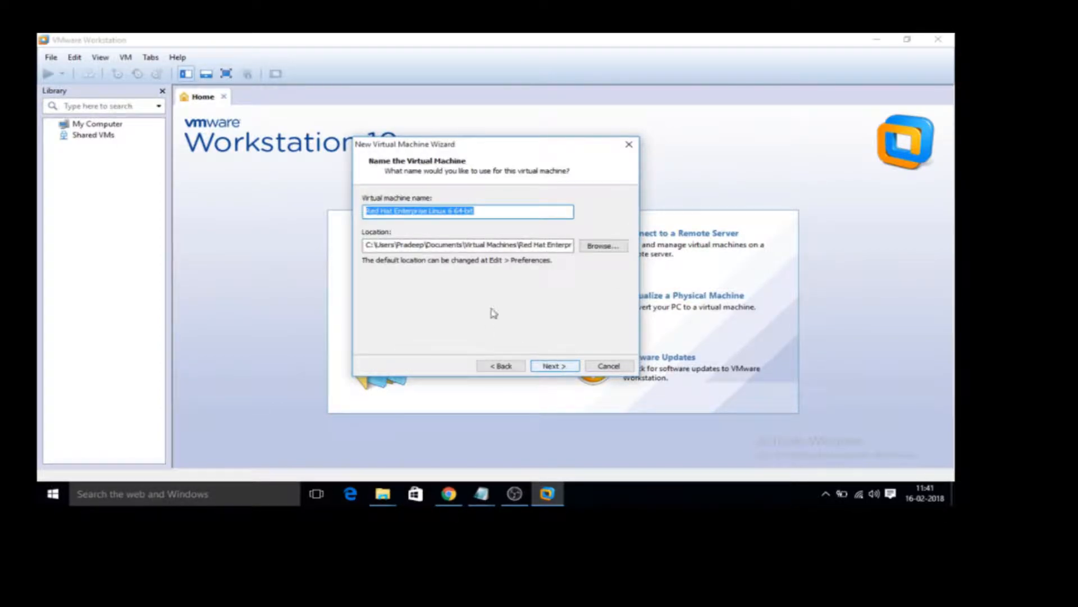
# Check the suggested virtual machine name and storage location, and accept both.
pyautogui.doubleClick(416, 210)
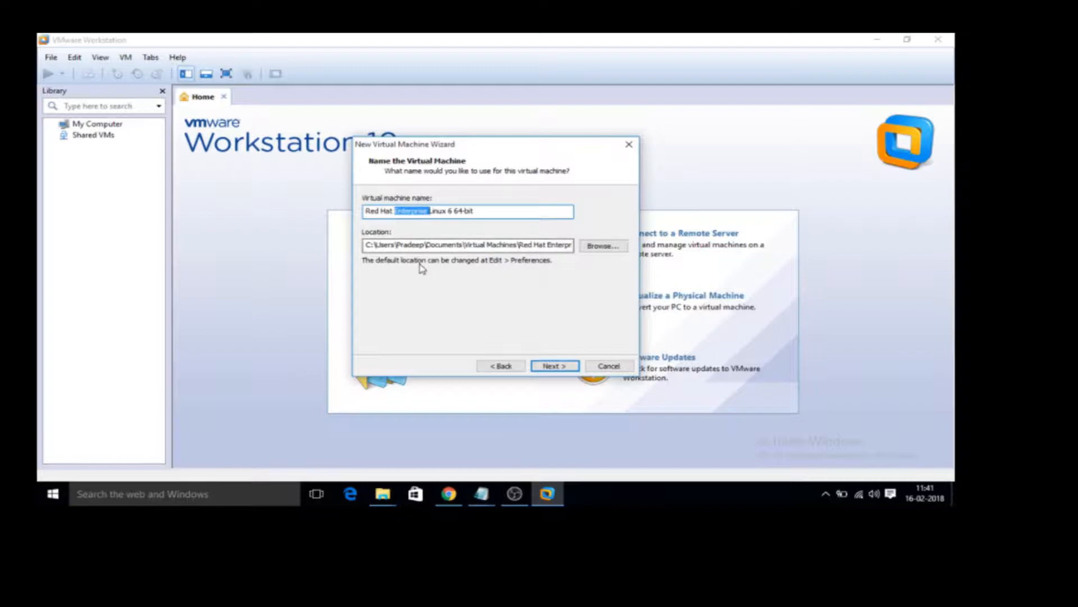
pyautogui.doubleClick(448, 244)
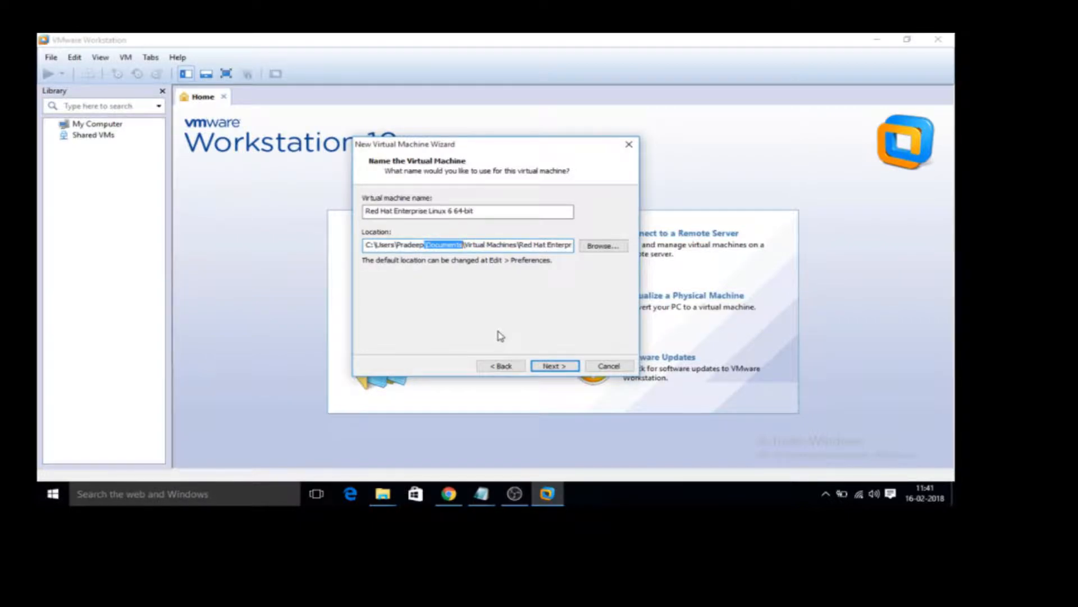
pyautogui.doubleClick(542, 244)
pyautogui.click(554, 367)
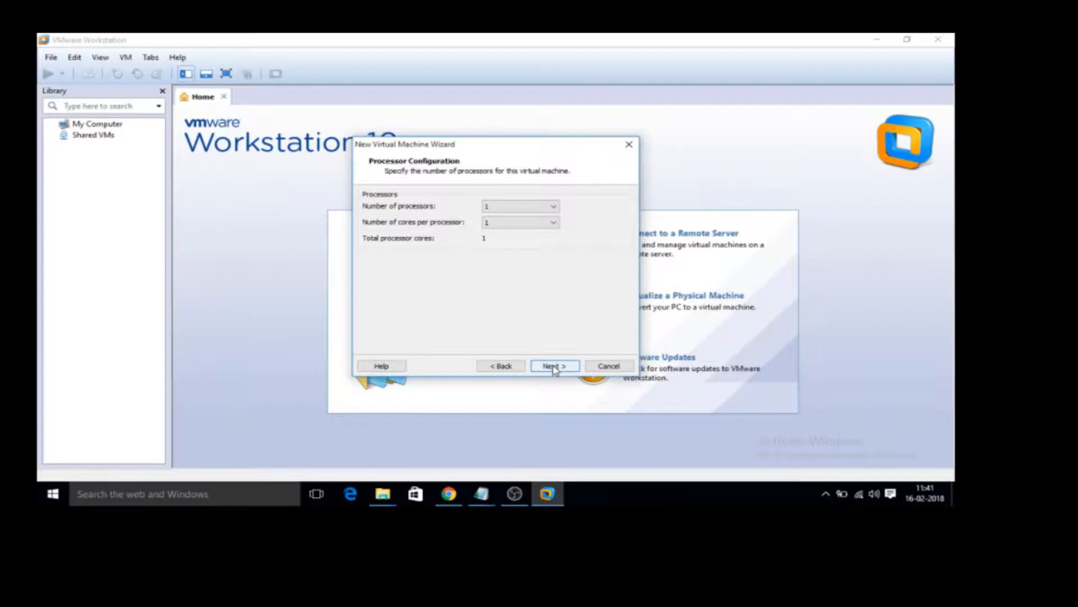
# Configure the virtual machine with 1 processor and 1 core per processor.
pyautogui.click(551, 207)
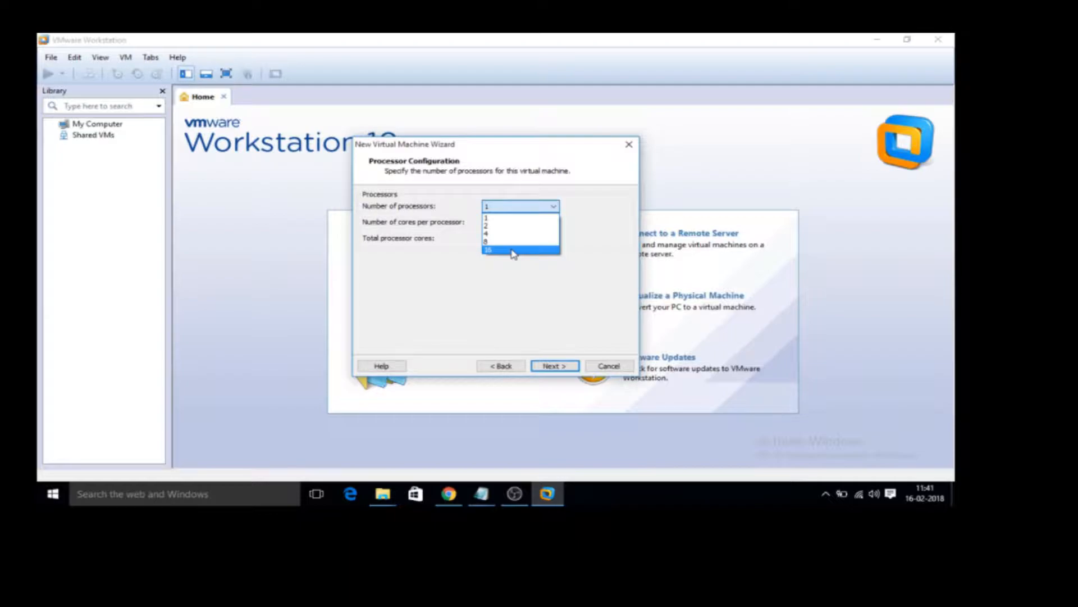
pyautogui.click(513, 212)
pyautogui.click(525, 225)
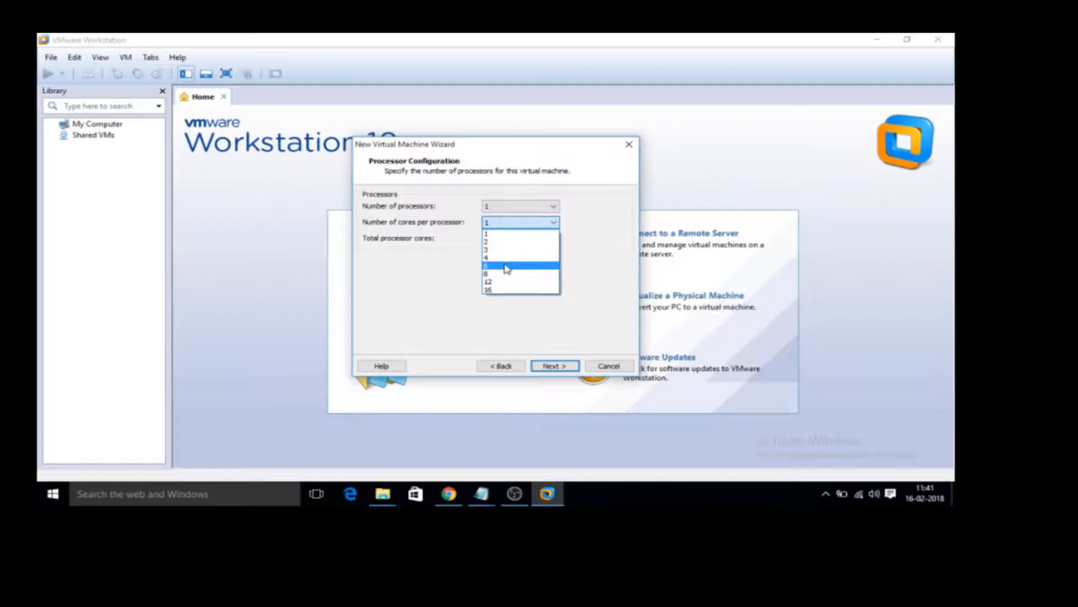
pyautogui.click(505, 235)
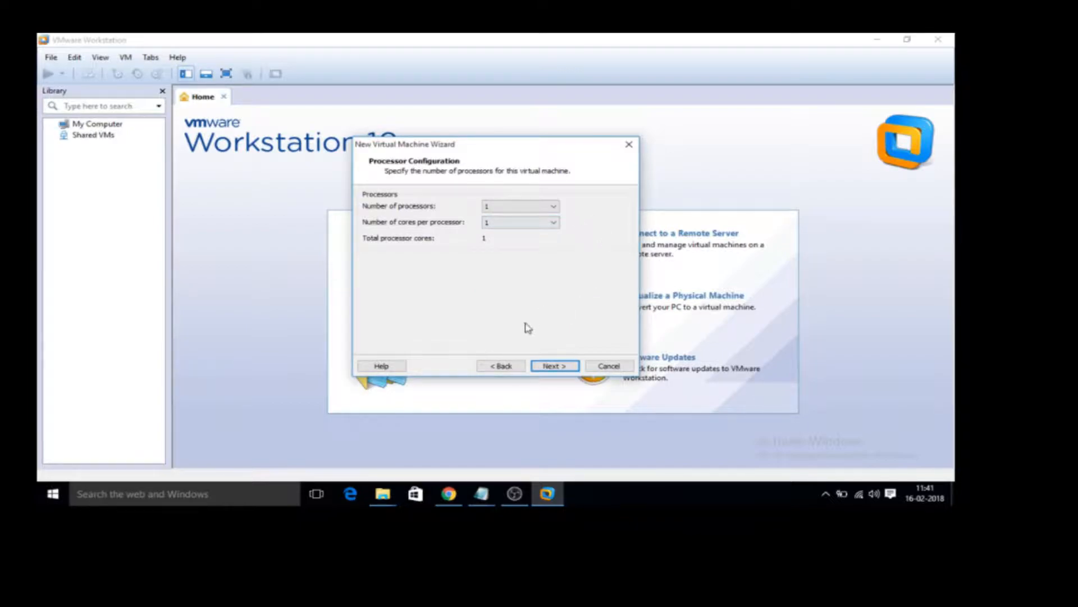
pyautogui.click(551, 367)
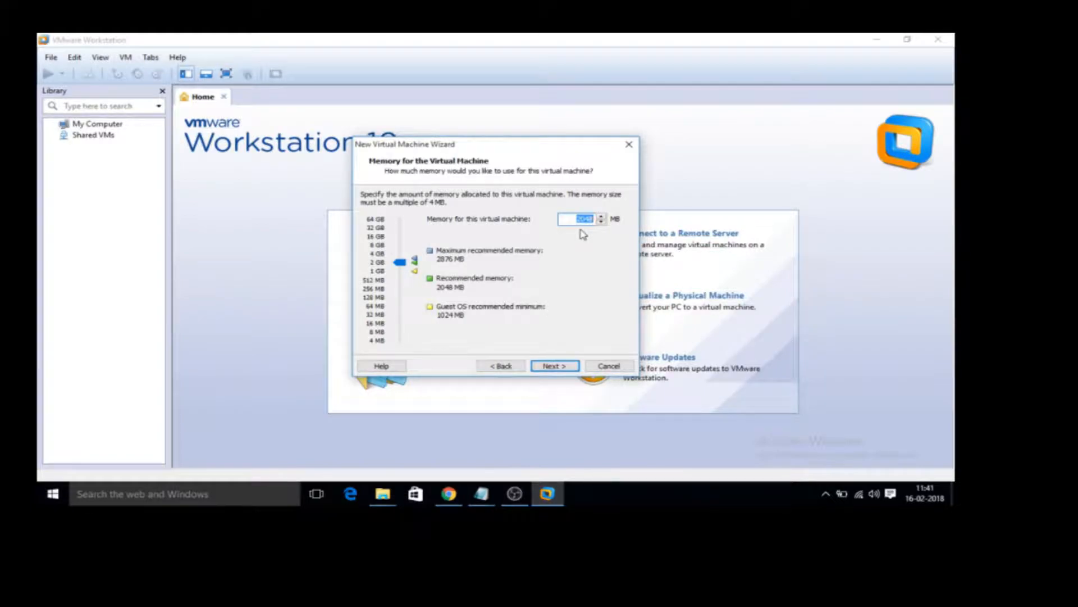
# Try out smaller memory sizes, and allocate 2048 MB of memory to the virtual machine.
pyautogui.click(398, 265)
pyautogui.moveTo(398, 266); pyautogui.dragTo(399, 276)
pyautogui.doubleClick(583, 218)
pyautogui.moveTo(400, 273); pyautogui.dragTo(400, 267)
pyautogui.click(548, 368)
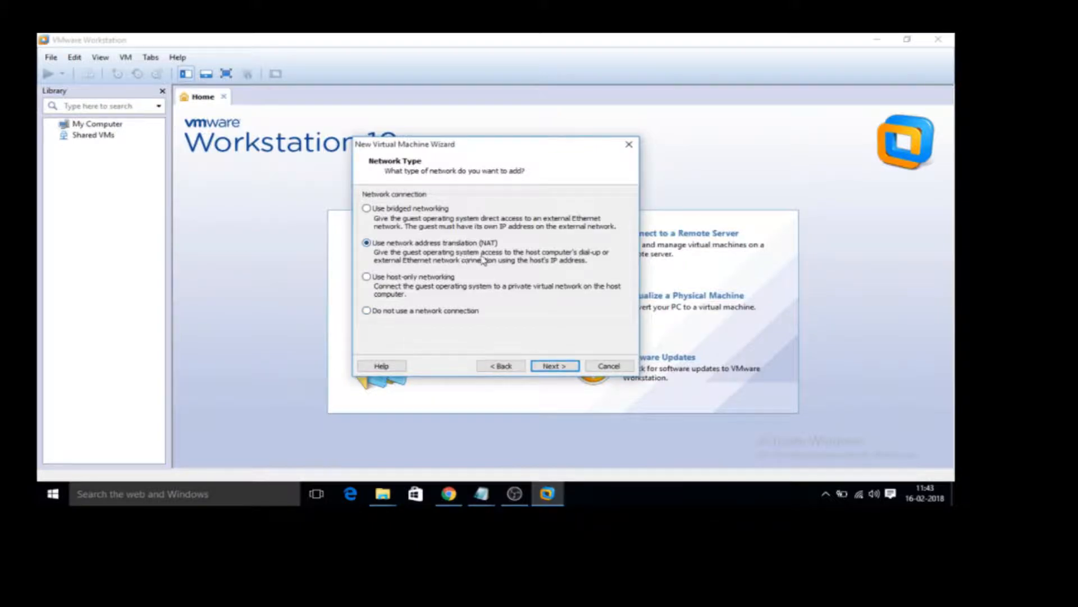
# Accept NAT as the network type, and use the LSI Logic controller with a SCSI virtual disk.
pyautogui.click(553, 366)
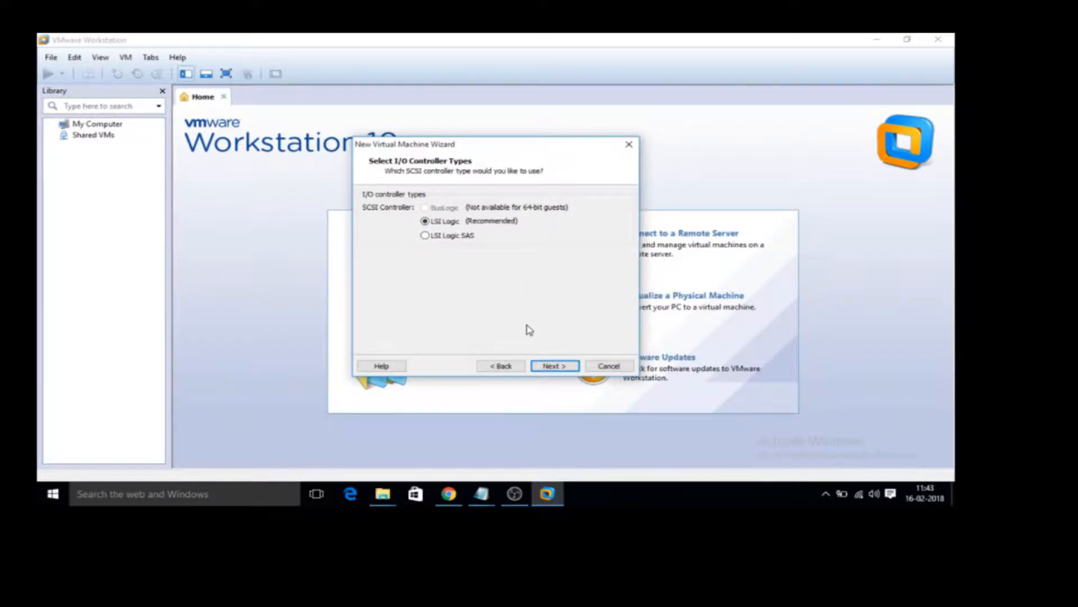
pyautogui.click(548, 366)
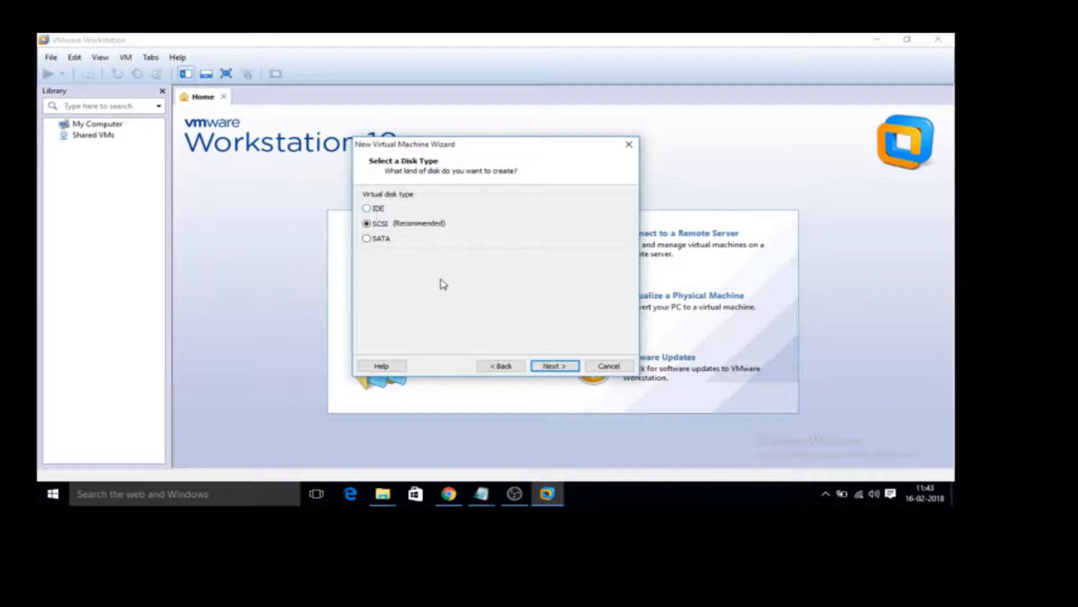
pyautogui.click(553, 366)
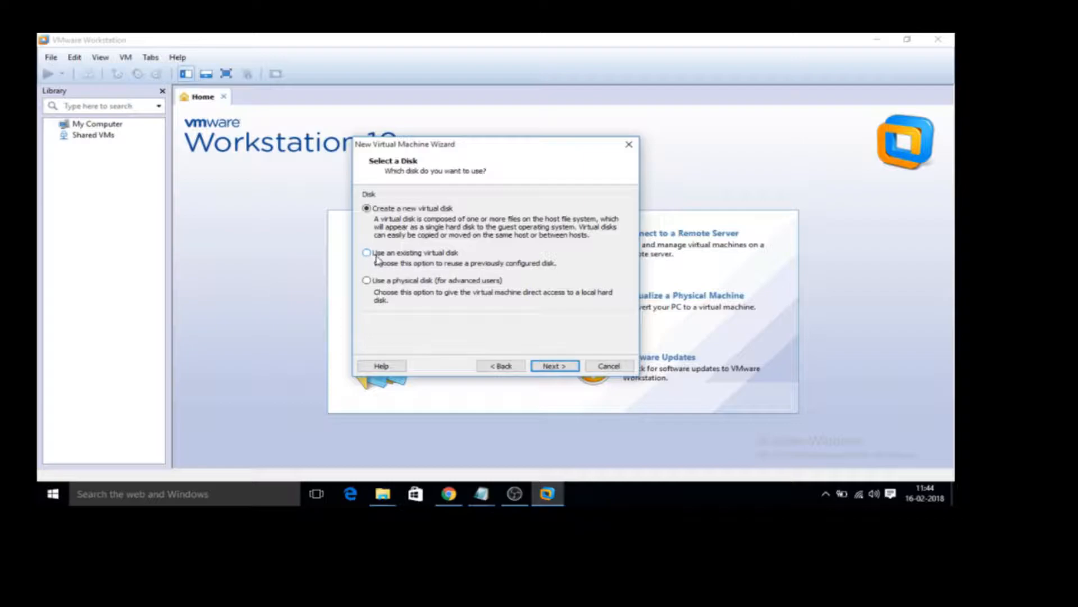
# Create a new virtual disk with a maximum size of 20 GB, stored as a single file.
pyautogui.click(552, 366)
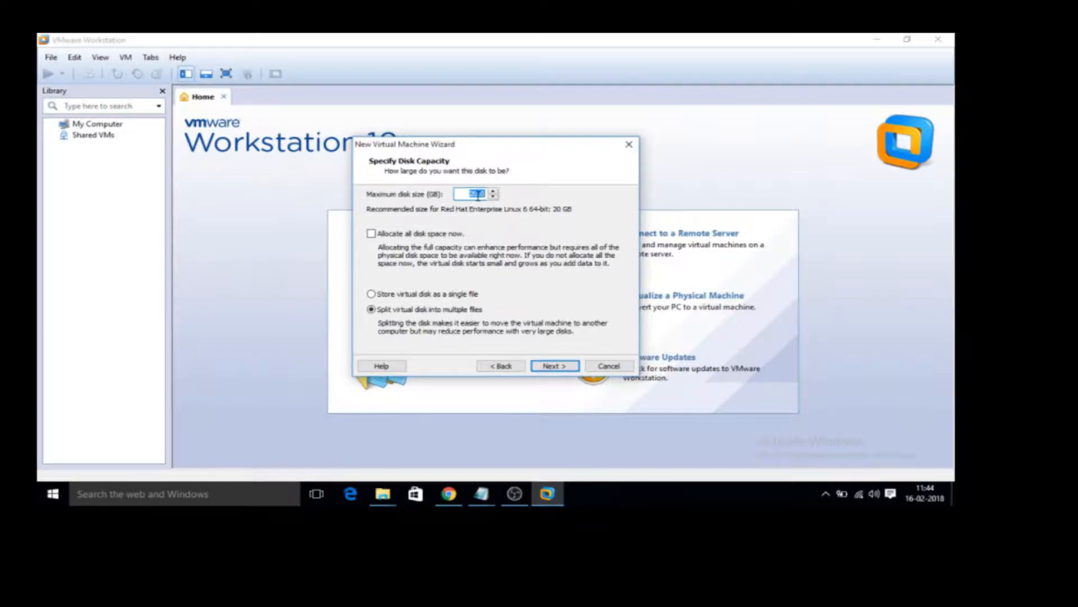
pyautogui.click(384, 296)
pyautogui.click(553, 367)
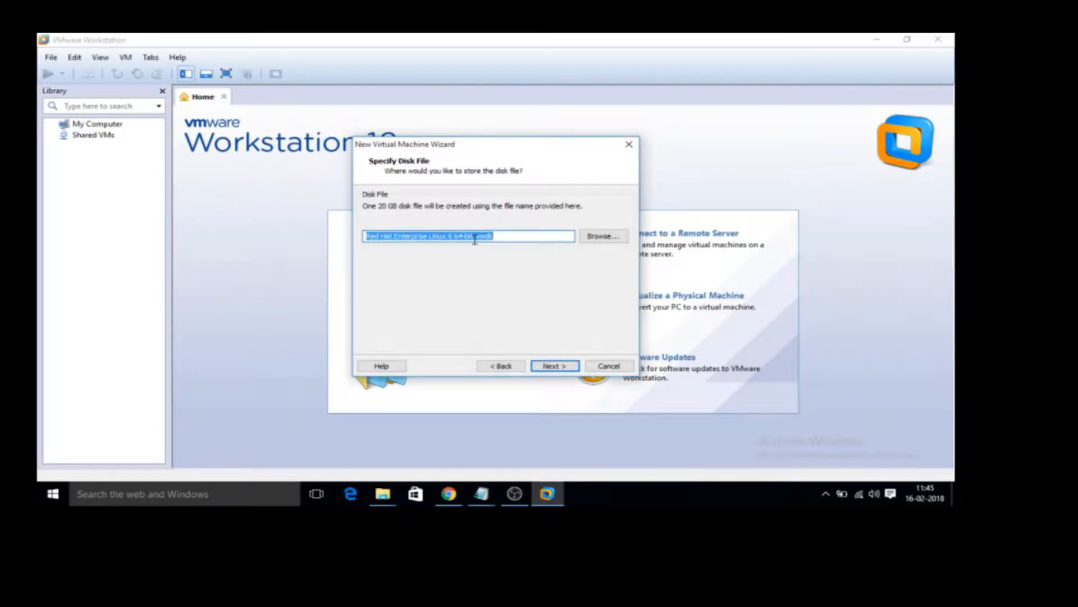
# Keep the suggested disk file name Red Hat Enterprise Linux 6 64-bit.vmdk, and finish creating the virtual machine.
pyautogui.press('End')
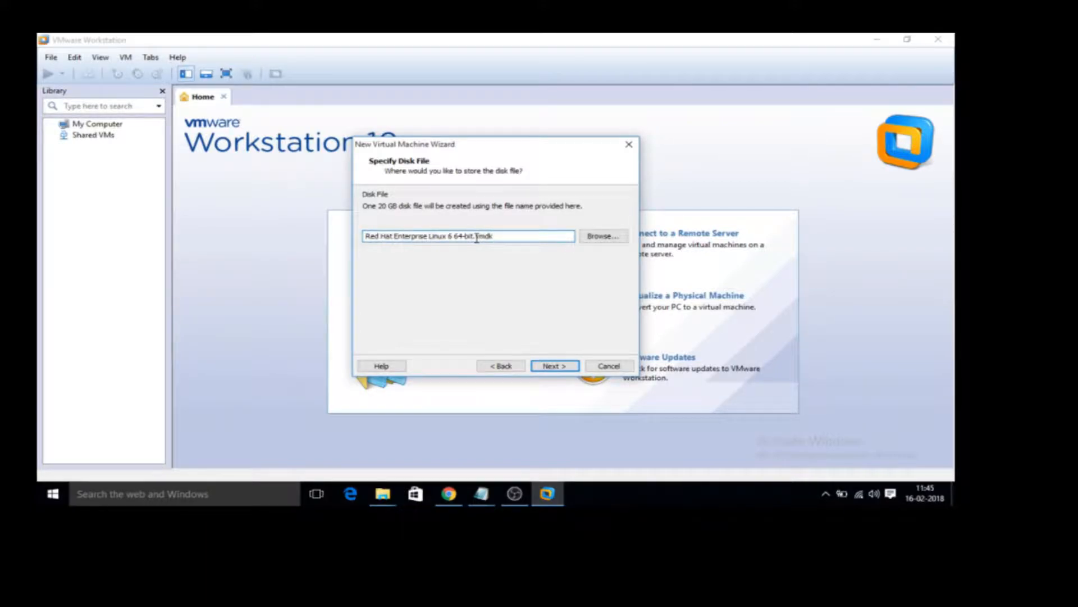
pyautogui.rightClick(486, 239)
pyautogui.click(458, 278)
pyautogui.click(554, 366)
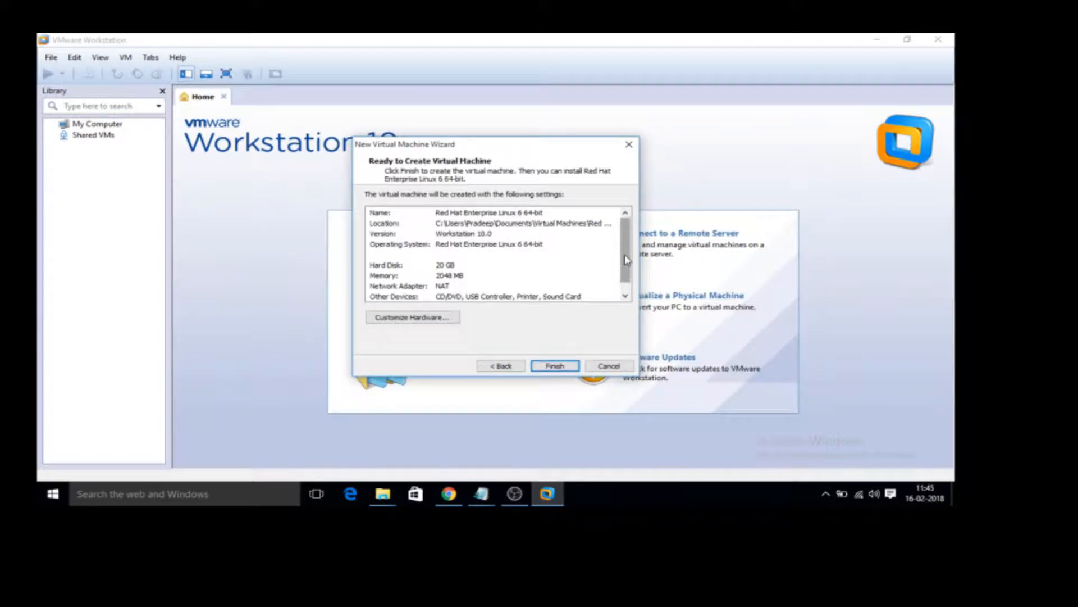
pyautogui.moveTo(625, 260); pyautogui.dragTo(628, 234)
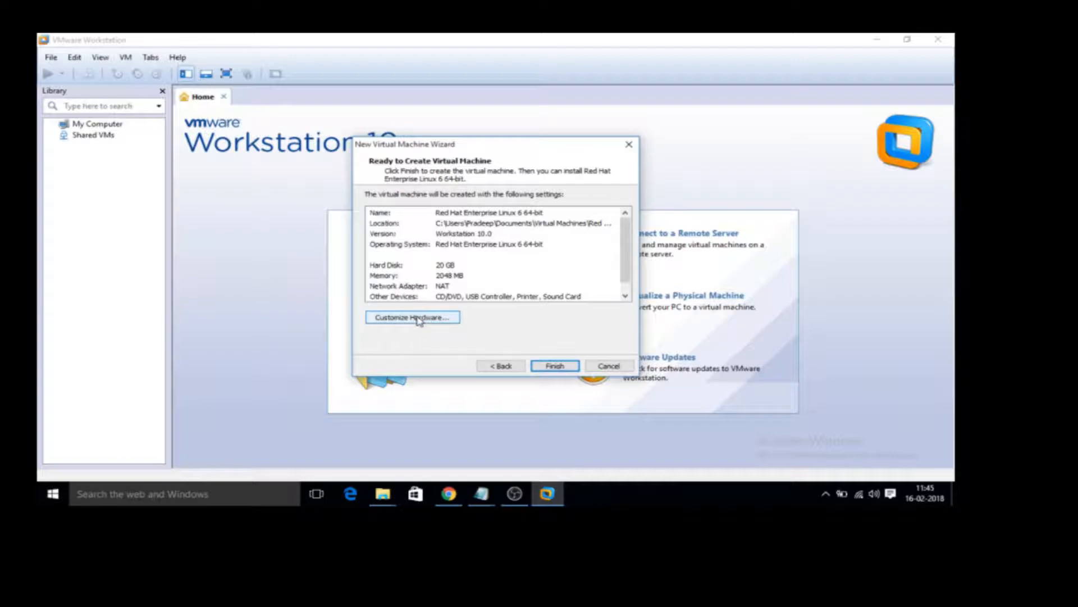
pyautogui.click(556, 367)
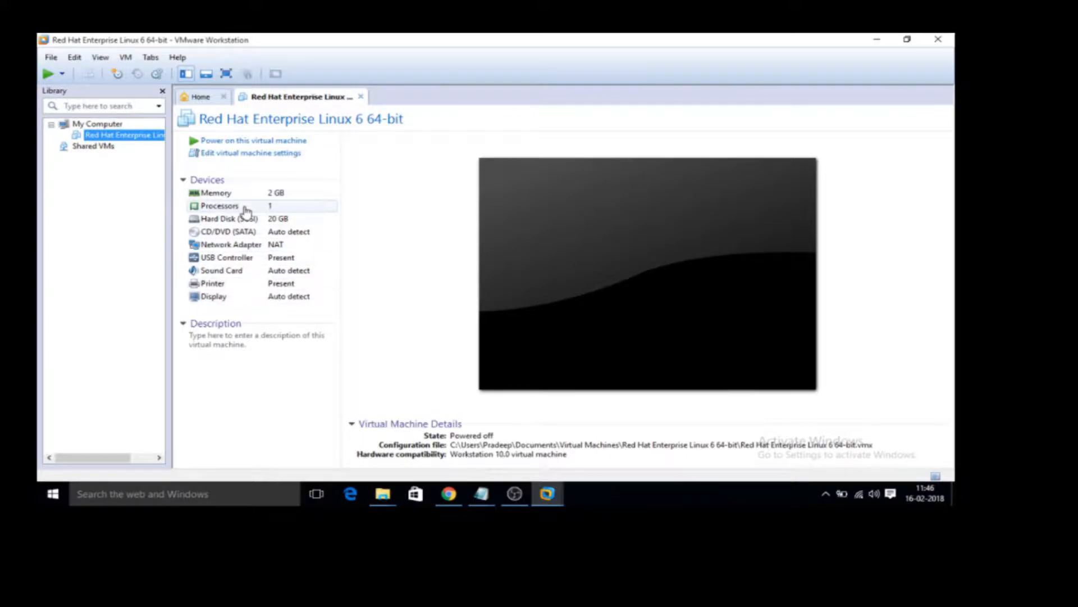
pyautogui.click(122, 59)
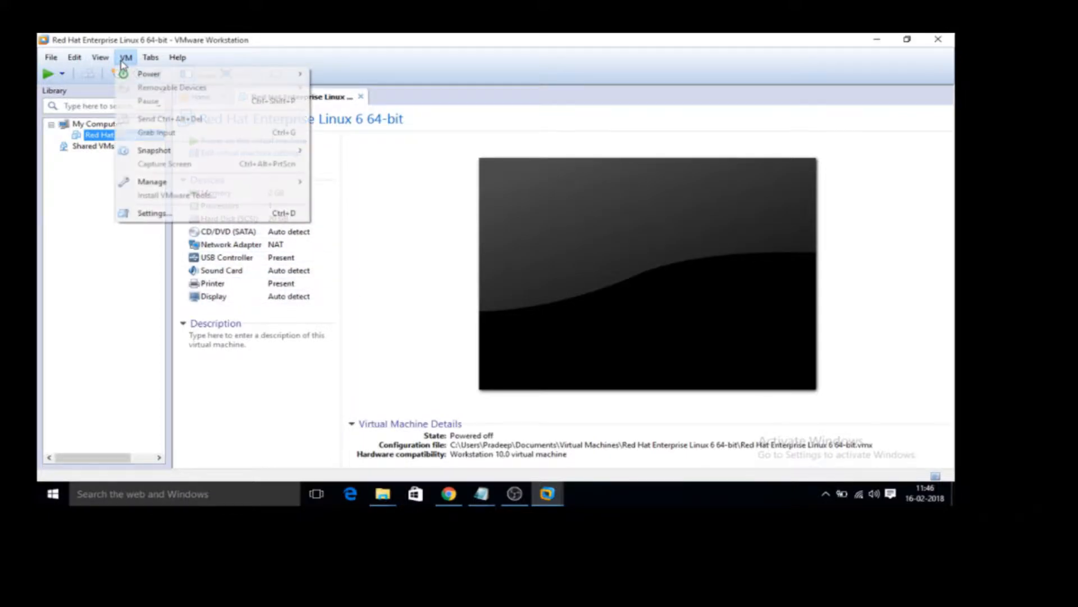
pyautogui.moveTo(158, 82)
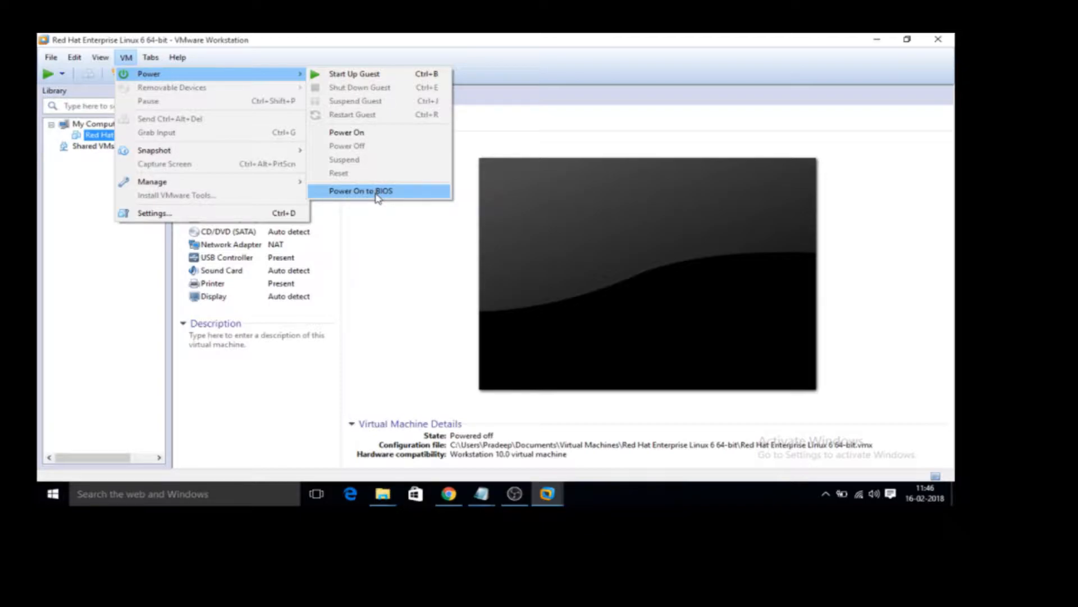
pyautogui.click(373, 283)
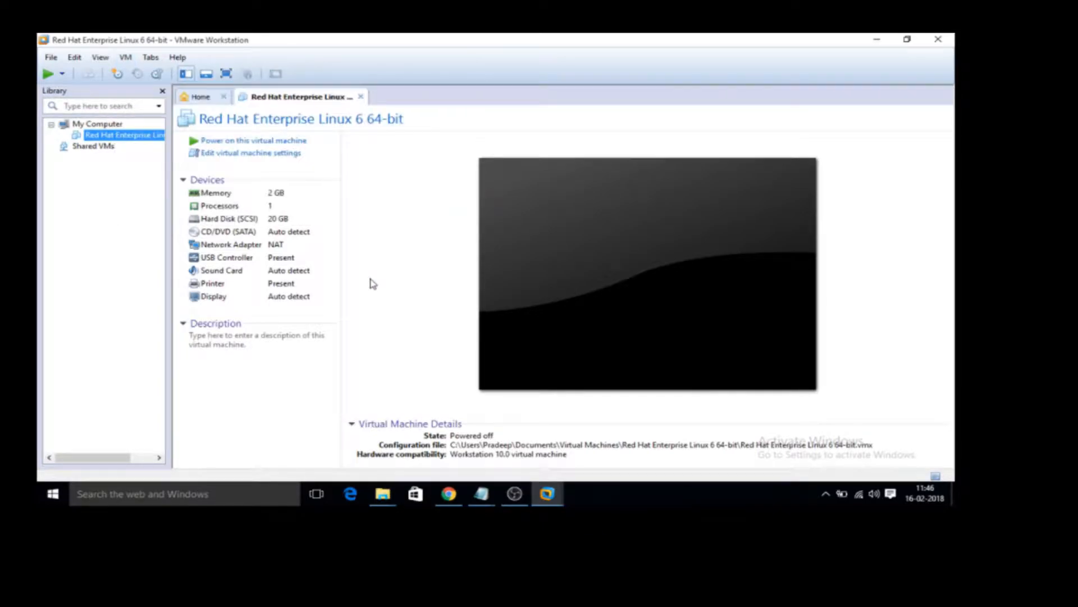
# Try booting the virtual machine without installation media, and power it off again.
pyautogui.click(248, 141)
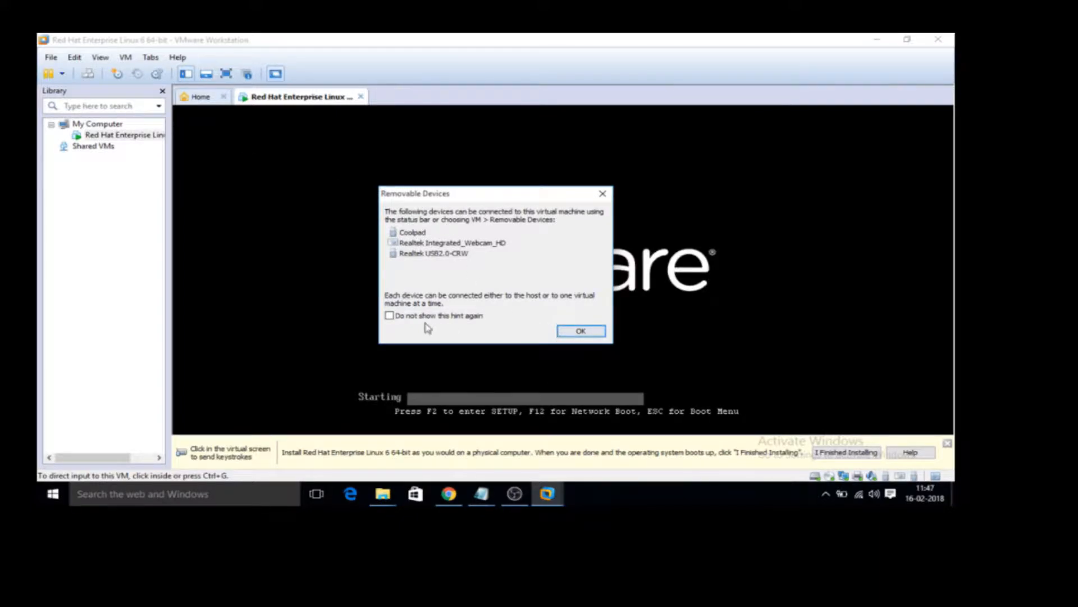
pyautogui.click(579, 332)
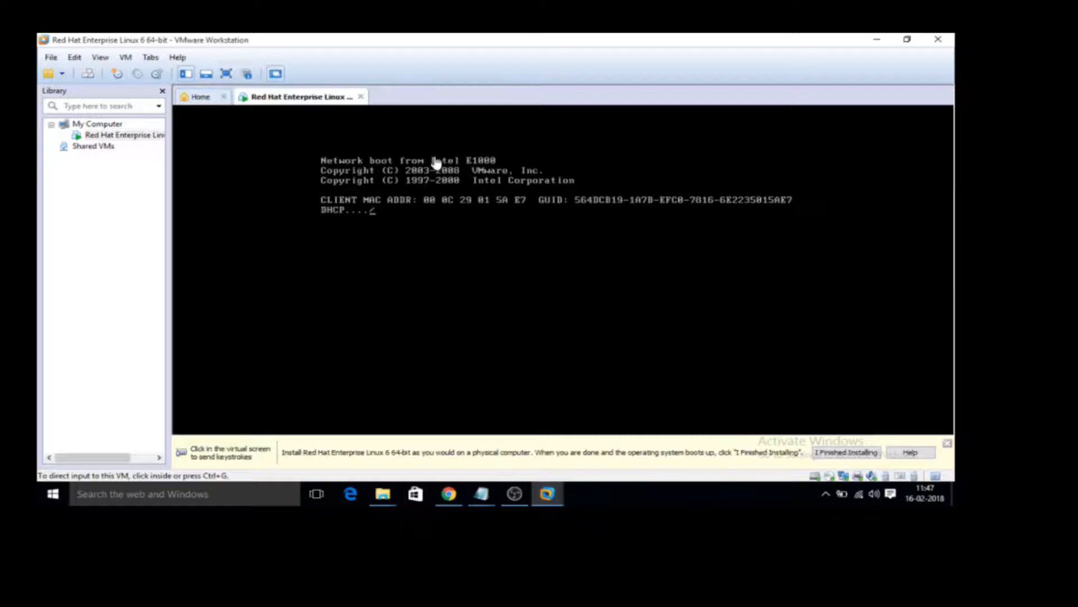
pyautogui.rightClick(127, 141)
pyautogui.moveTo(184, 208)
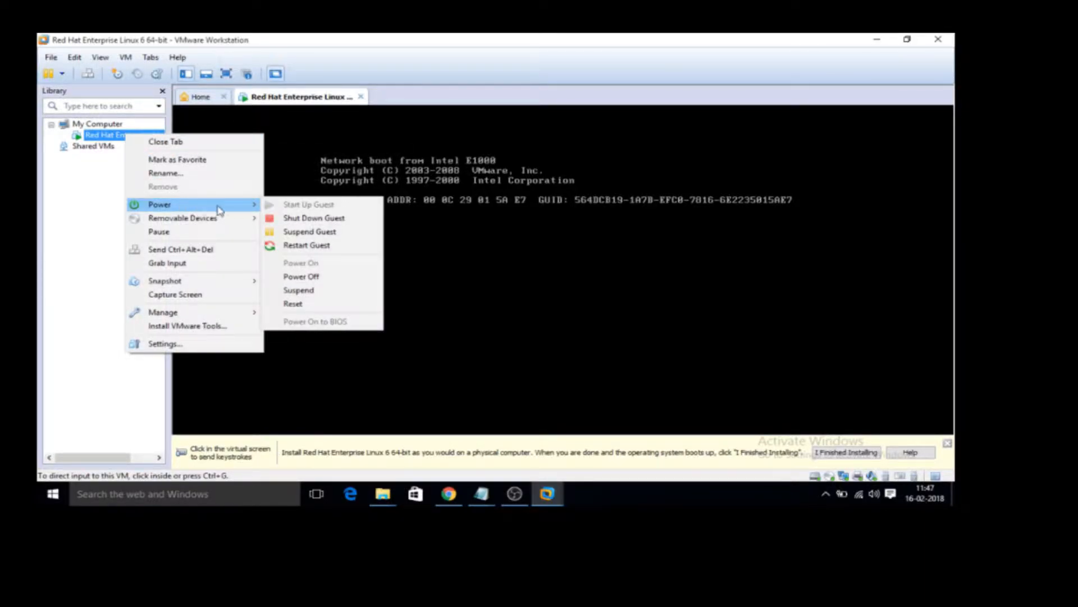
pyautogui.click(314, 276)
pyautogui.click(524, 295)
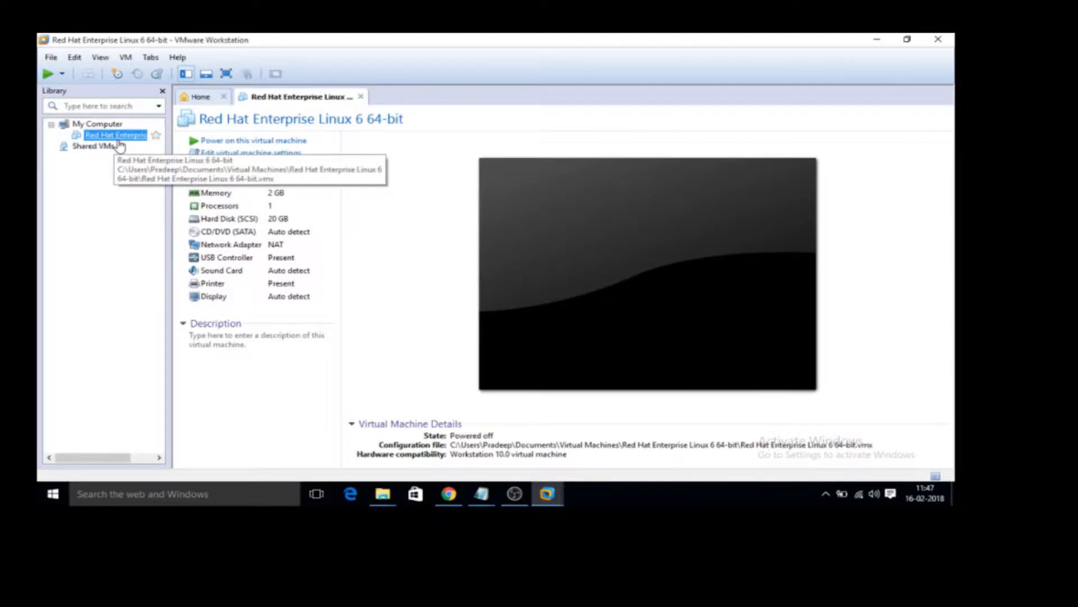
# Set the virtual machine's CD/DVD drive to use the ISO image rhel-server-7.0-x86_64-dvd from the Desktop folder.
pyautogui.click(237, 233)
pyautogui.doubleClick(237, 233)
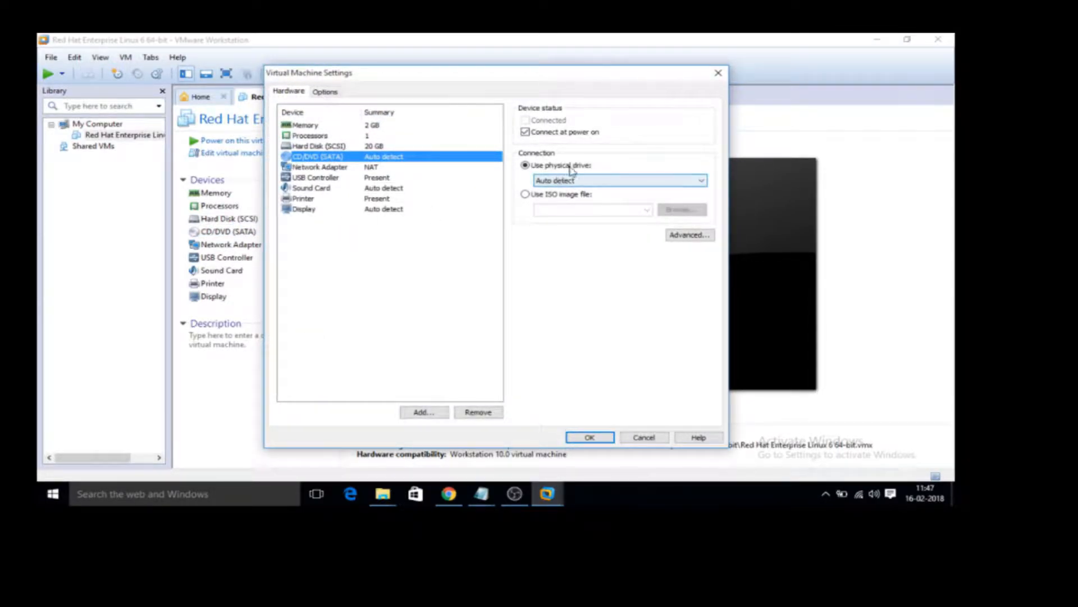
pyautogui.click(527, 194)
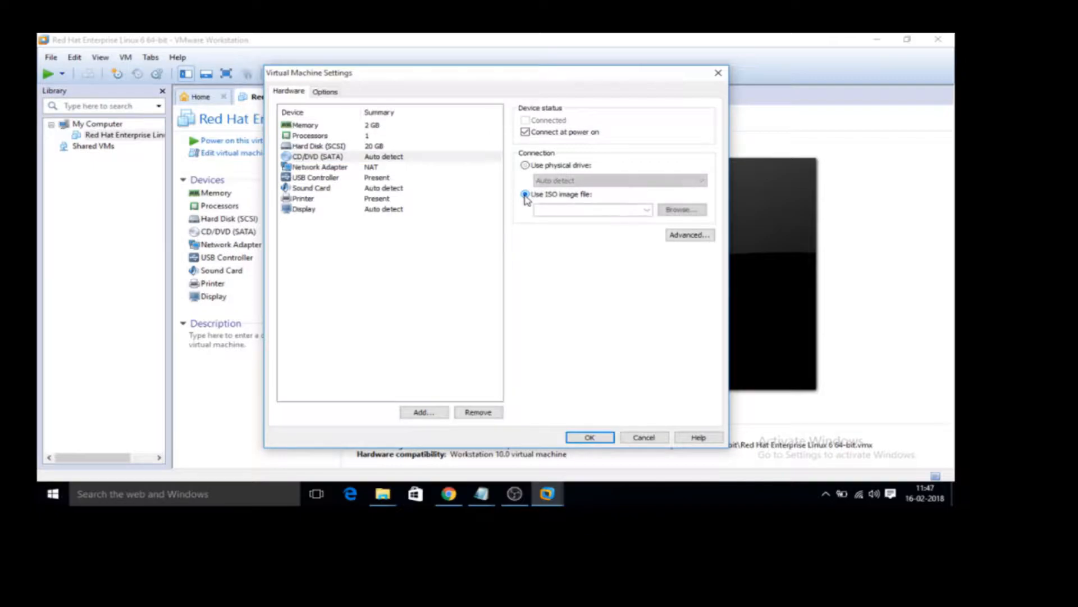
pyautogui.click(694, 216)
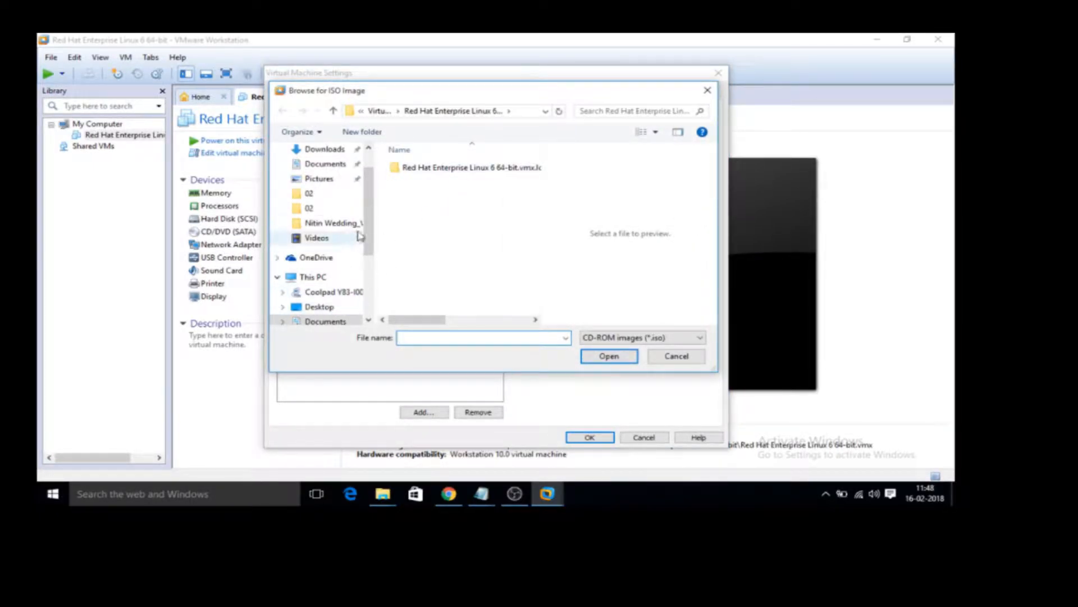
pyautogui.scroll(2, 366, 189)
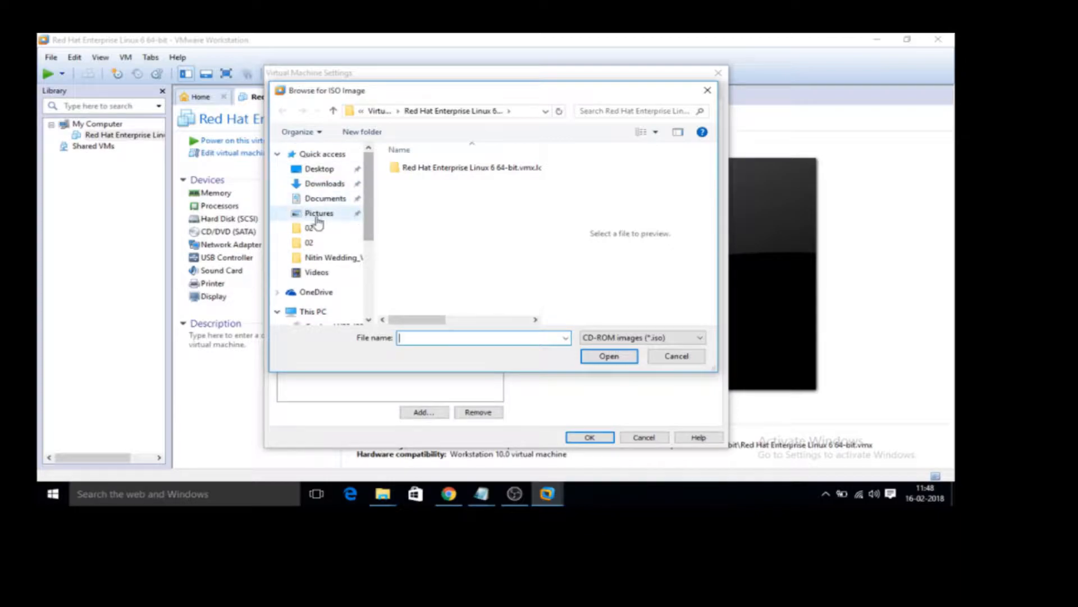
pyautogui.click(330, 174)
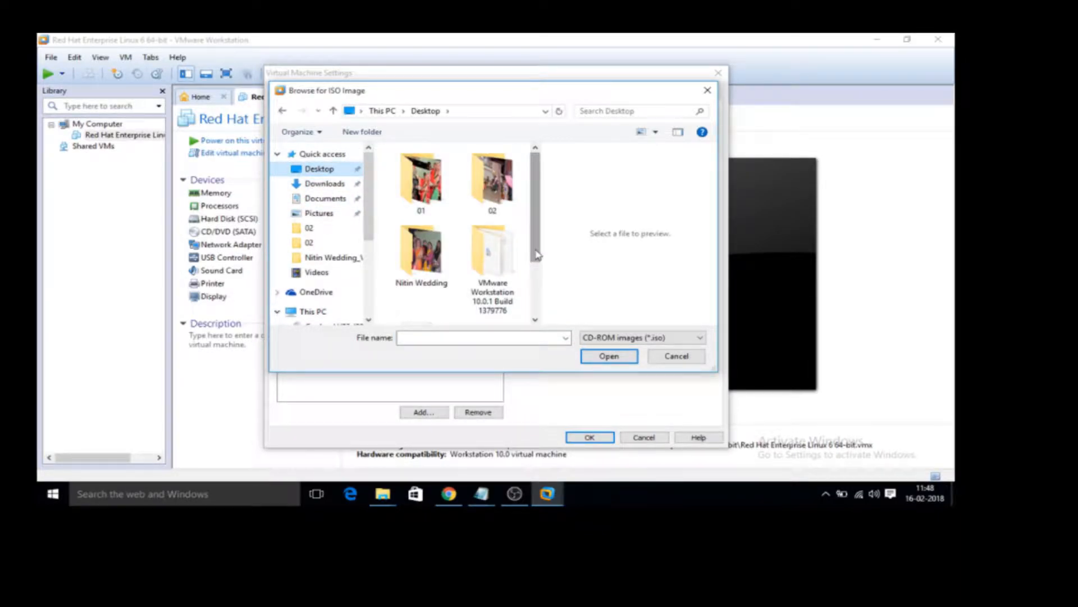
pyautogui.scroll(-1, 533, 315)
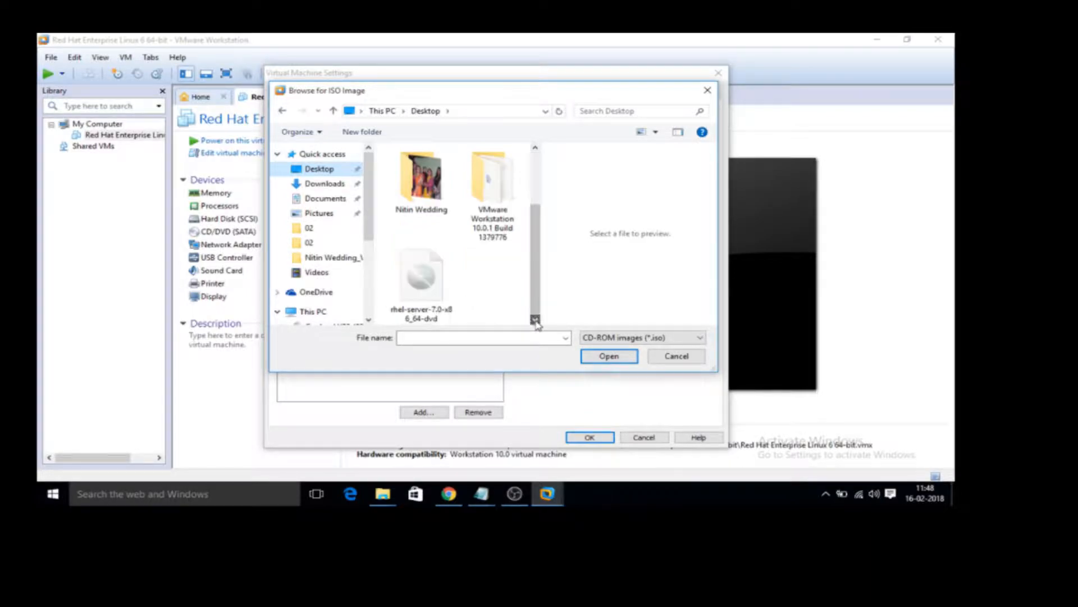
pyautogui.doubleClick(423, 275)
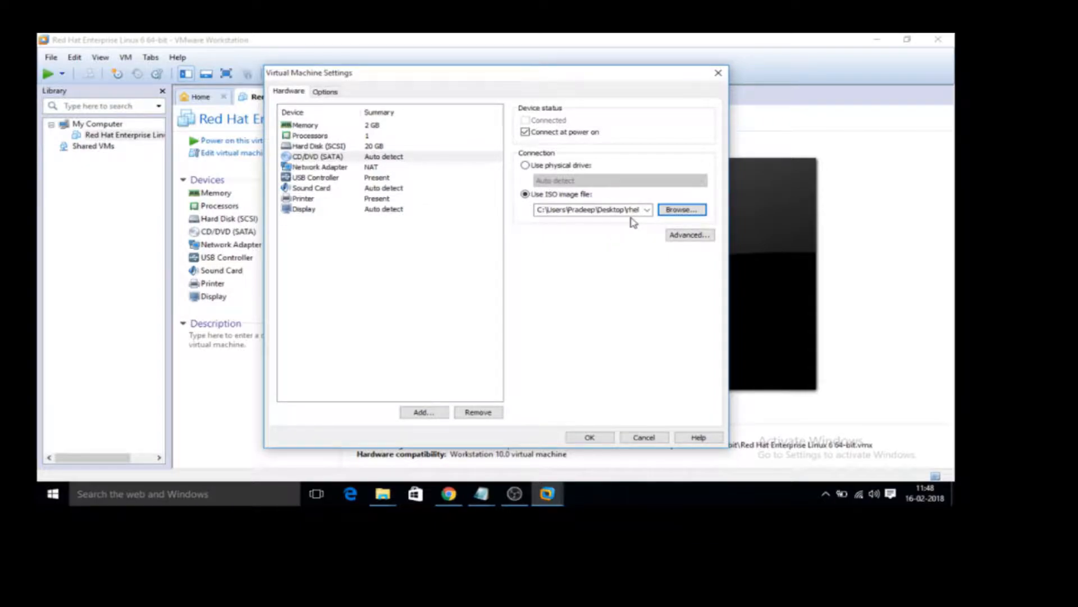
pyautogui.click(592, 437)
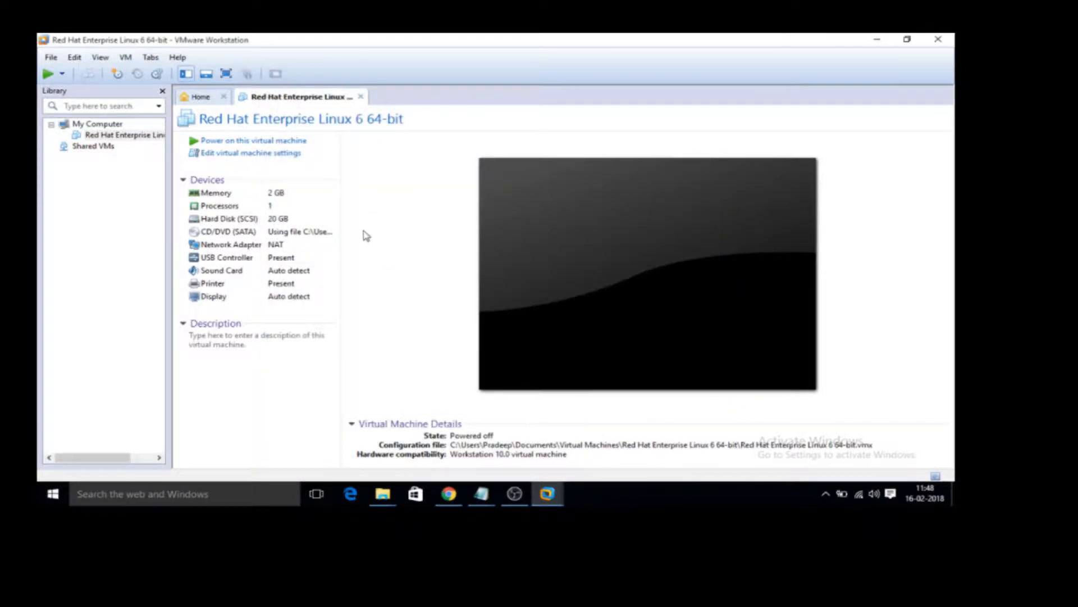
# Power on the virtual machine, dismiss the removable devices hint, and direct input into the guest.
pyautogui.click(245, 141)
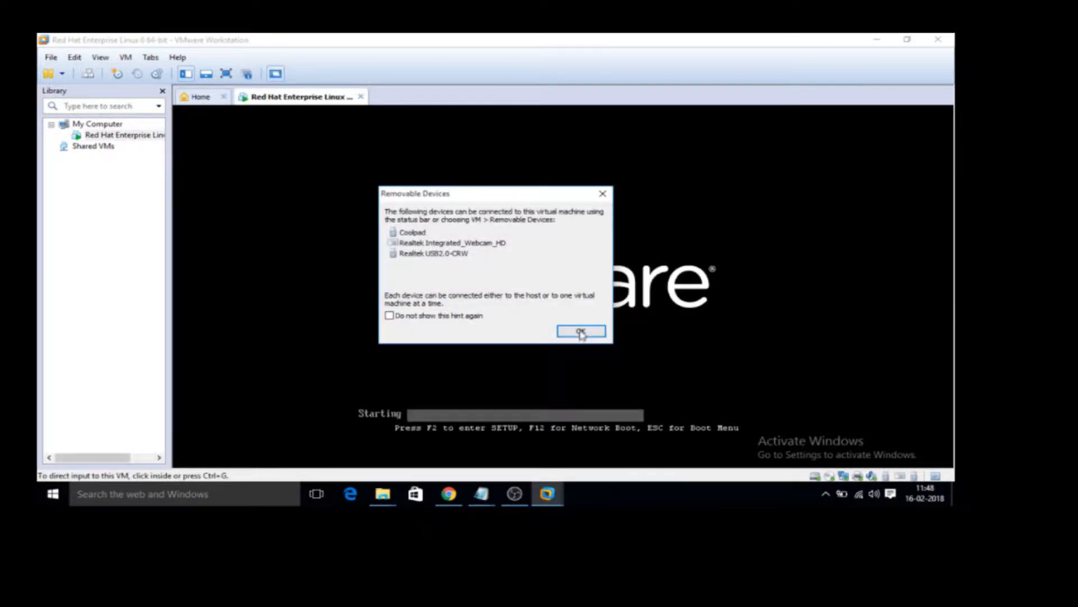
pyautogui.click(581, 332)
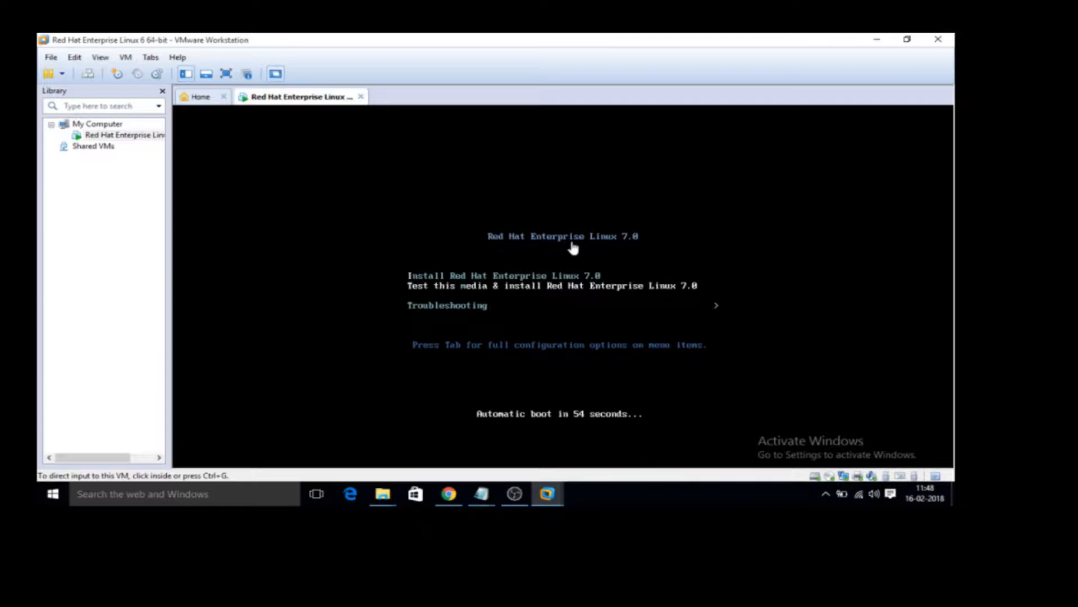
pyautogui.click(493, 252)
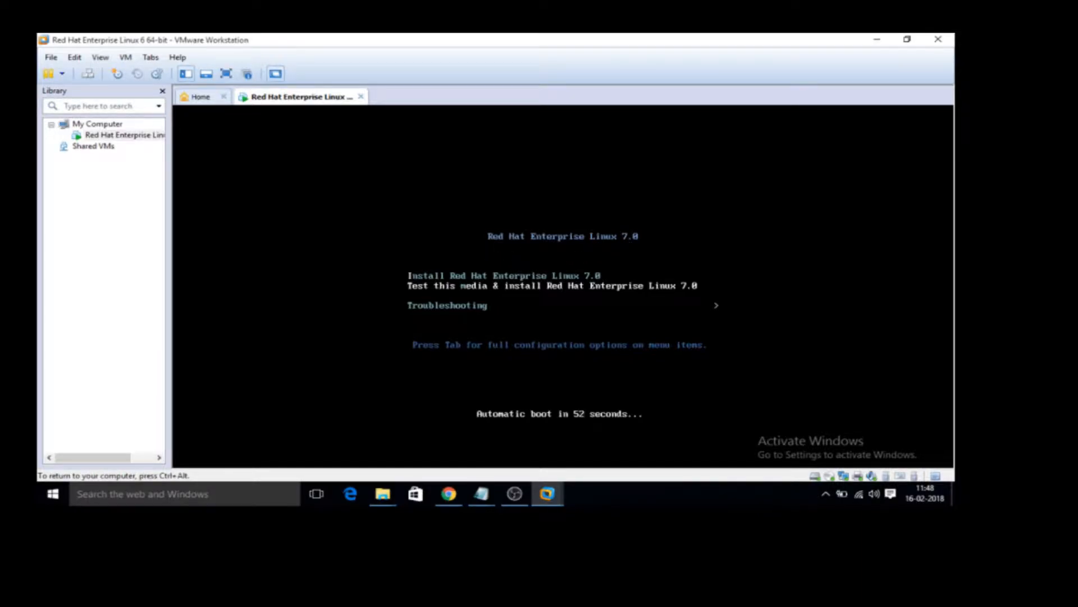
# Go through the boot menu entries, and start Install Red Hat Enterprise Linux 7.0.
pyautogui.press('Down')
pyautogui.press('Up')
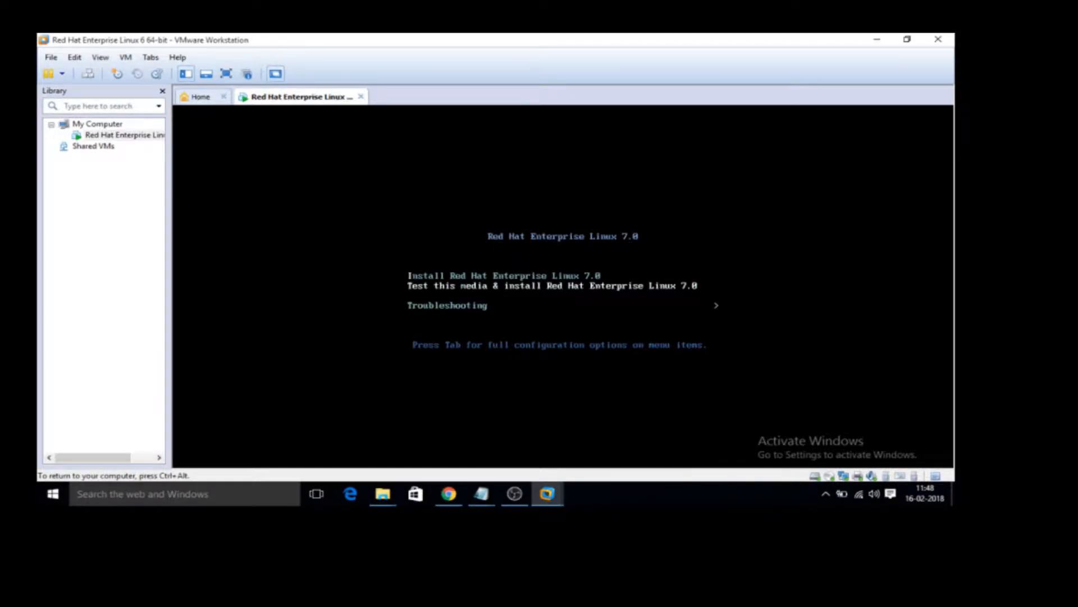
pyautogui.press('Up')
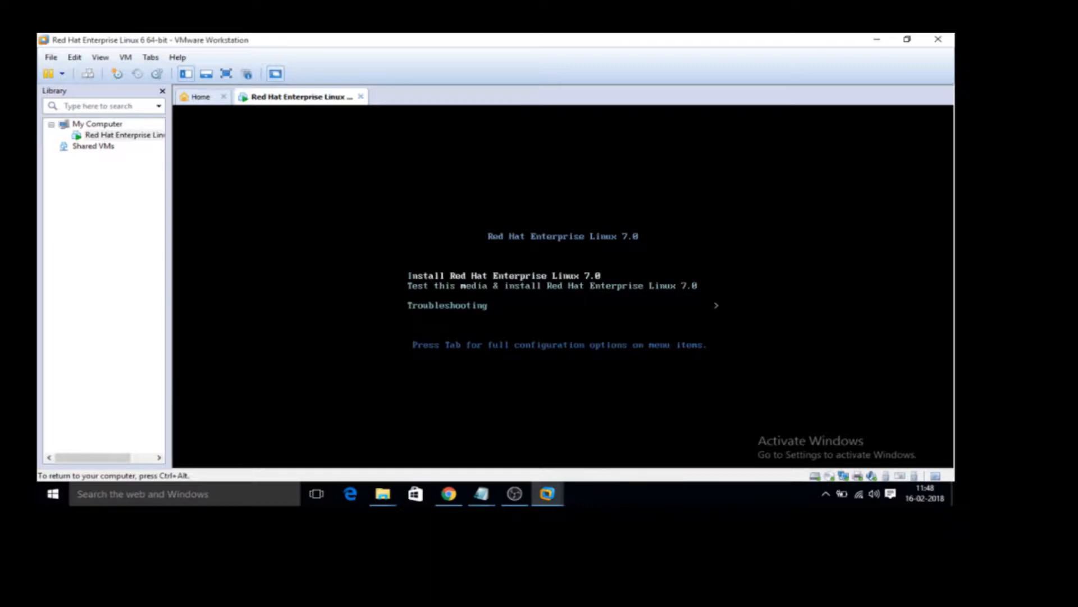
pyautogui.press('Down')
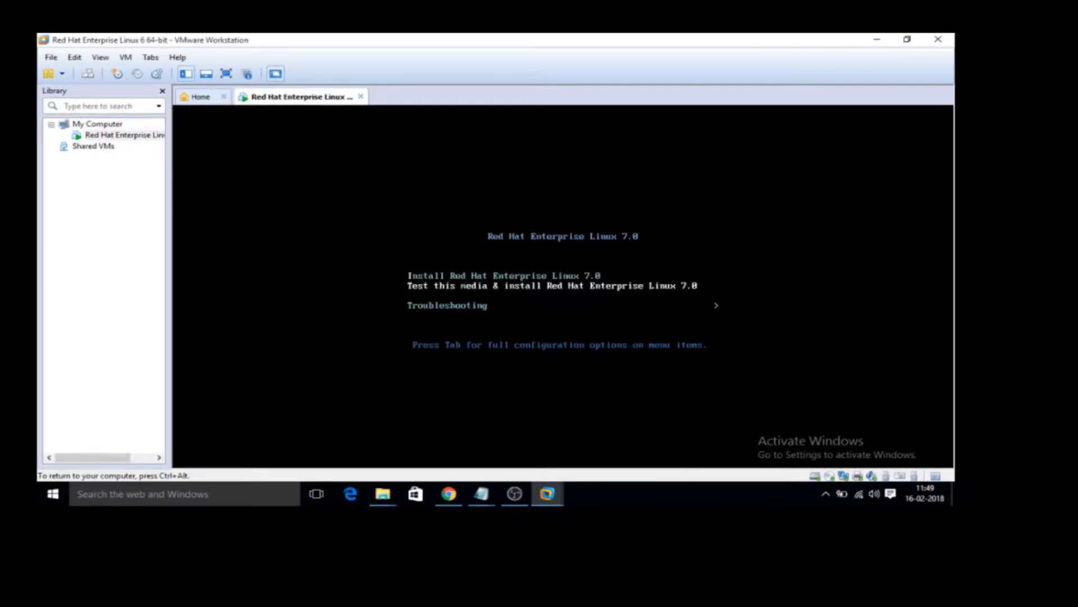
pyautogui.press('Down')
pyautogui.press('Up')
pyautogui.press('Down')
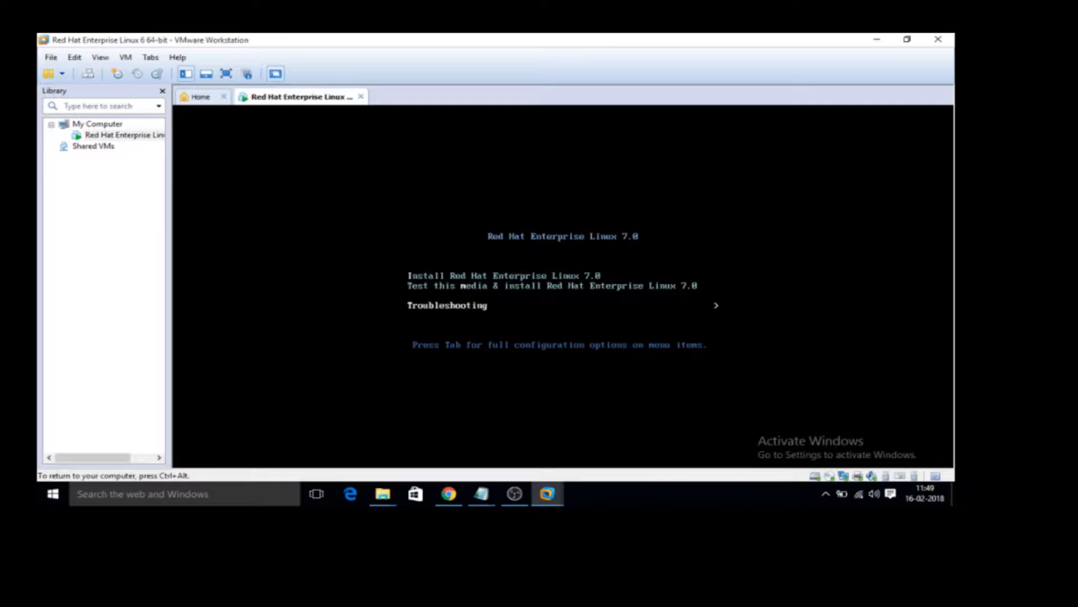
pyautogui.press('Up')
pyautogui.press('Down')
pyautogui.press('Up')
pyautogui.press('Up')
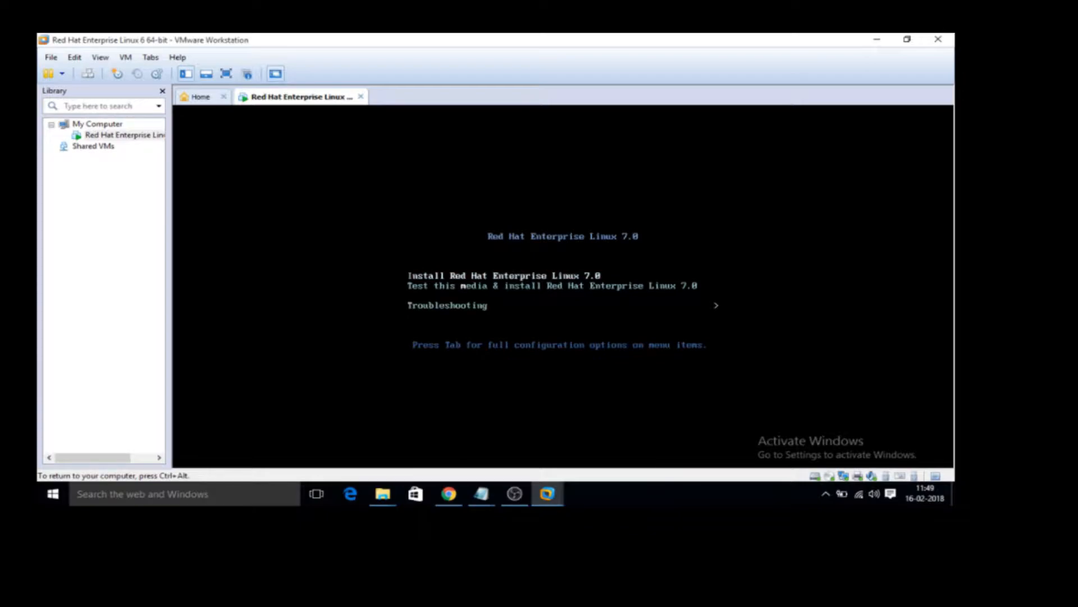
pyautogui.press('Return')
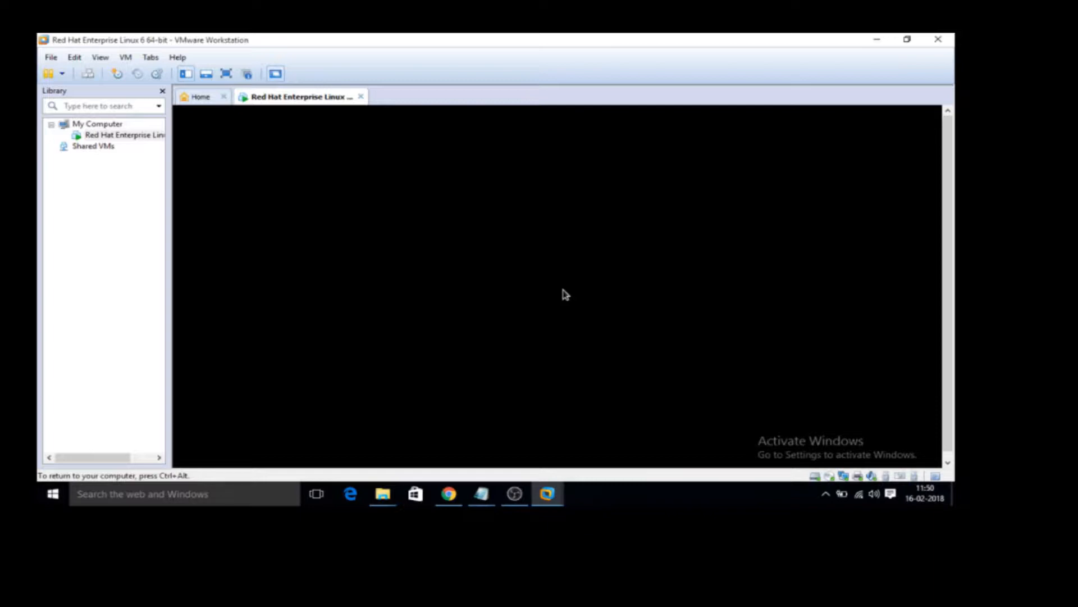
# Show the virtual machine in full screen with its toolbar unpinned, and accept English (United States) as the installation language.
pyautogui.click(226, 73)
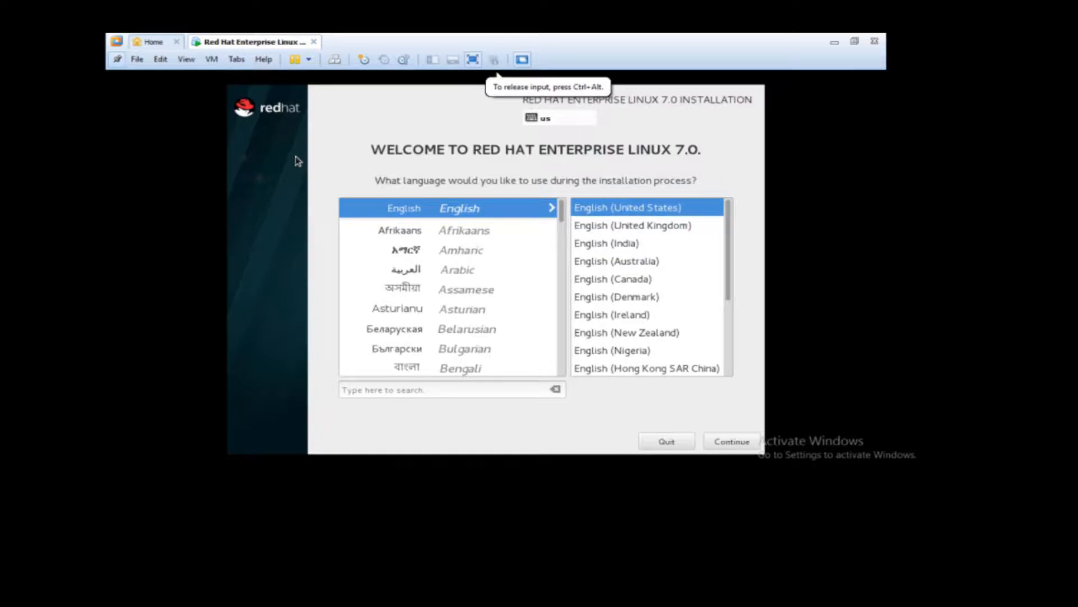
pyautogui.click(118, 60)
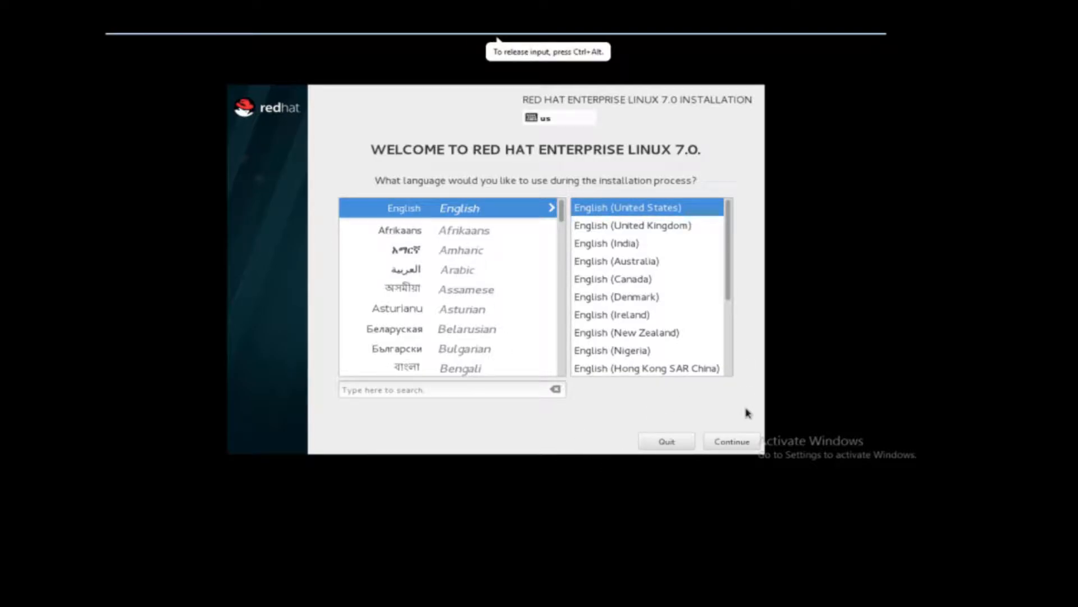
pyautogui.click(729, 444)
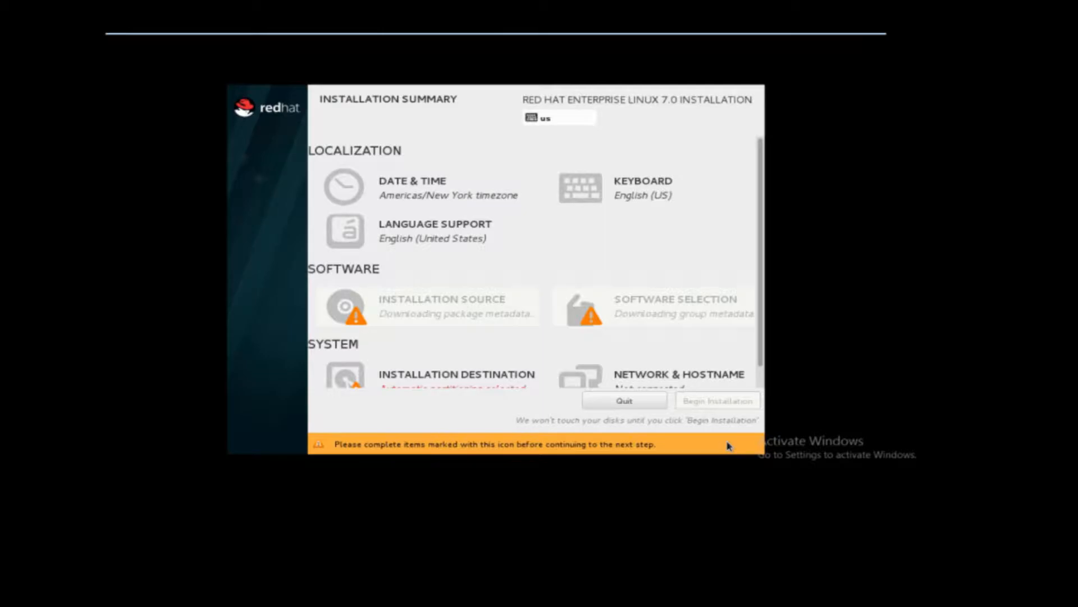
# Set the installation's date and time zone to region Asia and city Kolkata.
pyautogui.click(422, 192)
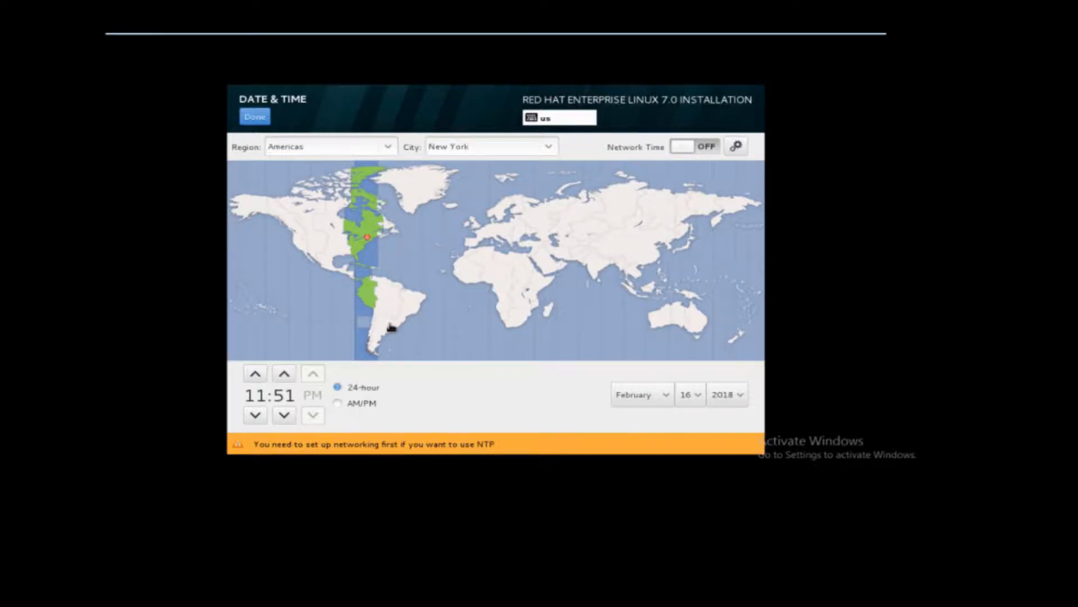
pyautogui.click(605, 263)
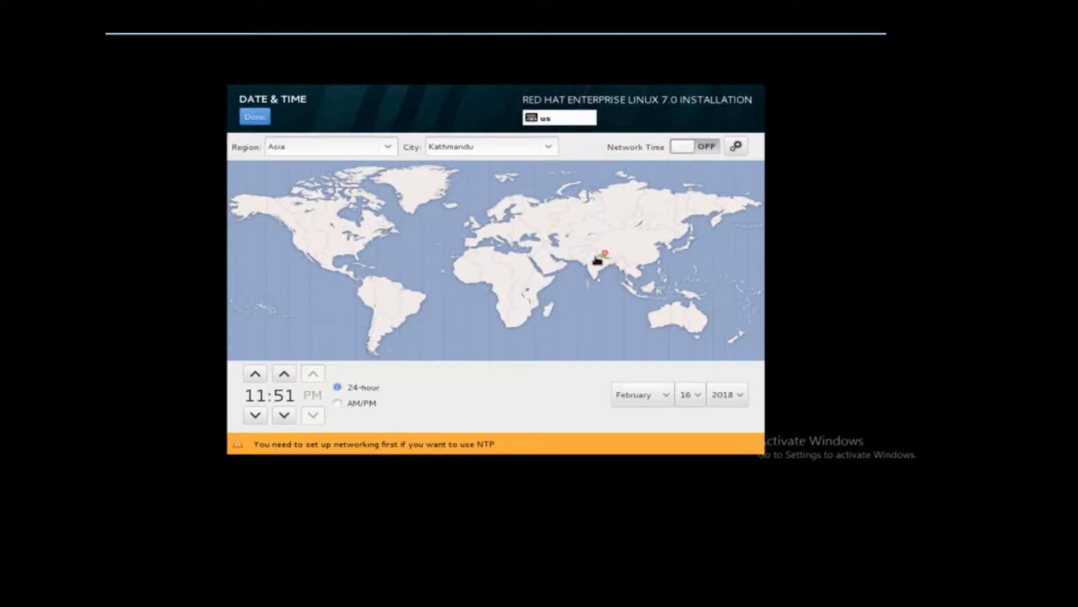
pyautogui.click(607, 267)
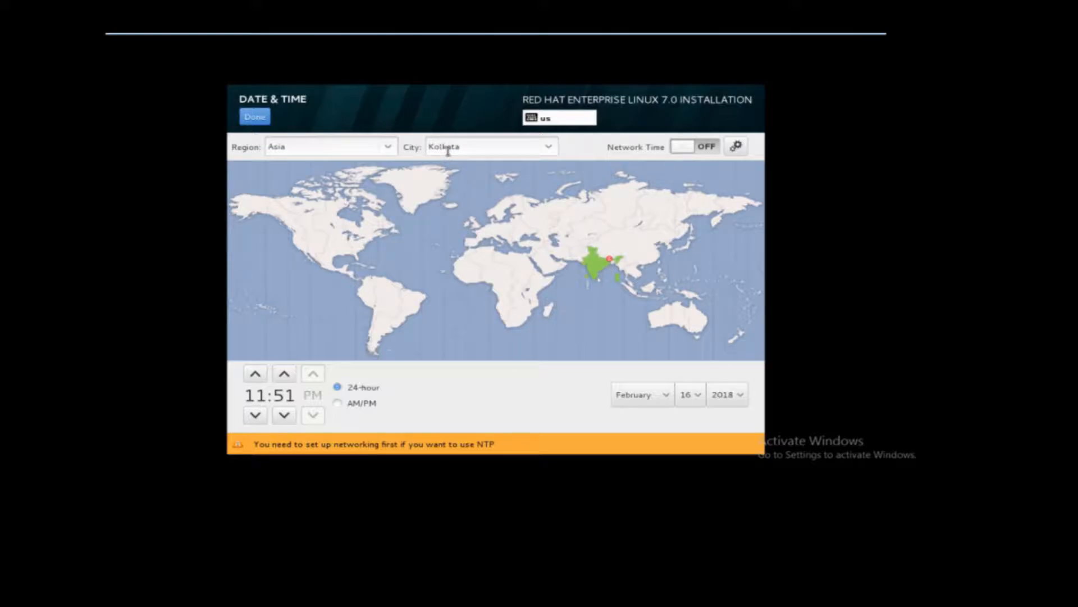
pyautogui.click(388, 148)
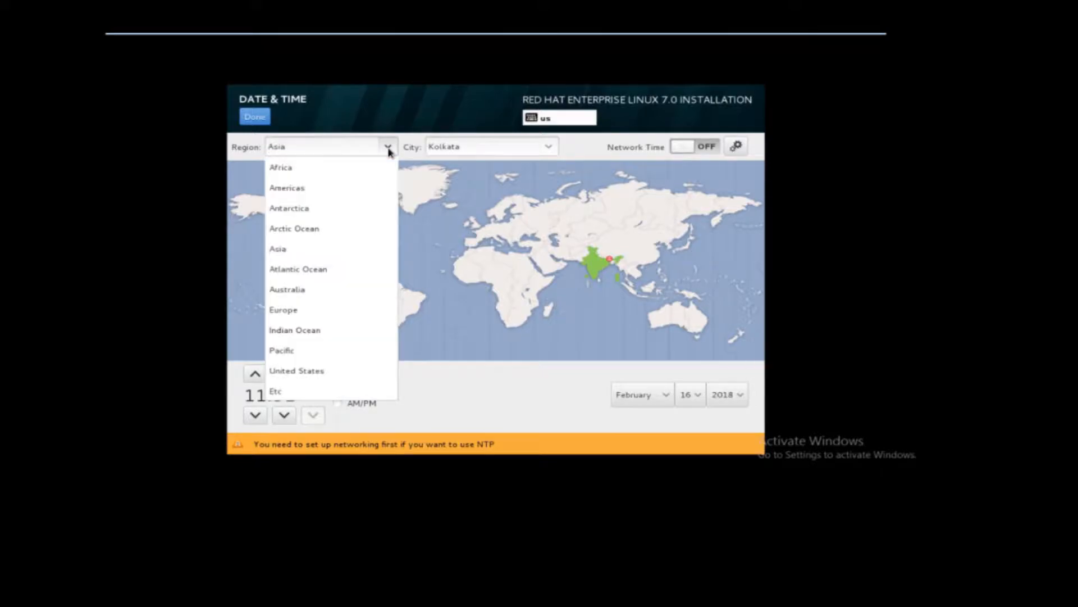
pyautogui.click(387, 148)
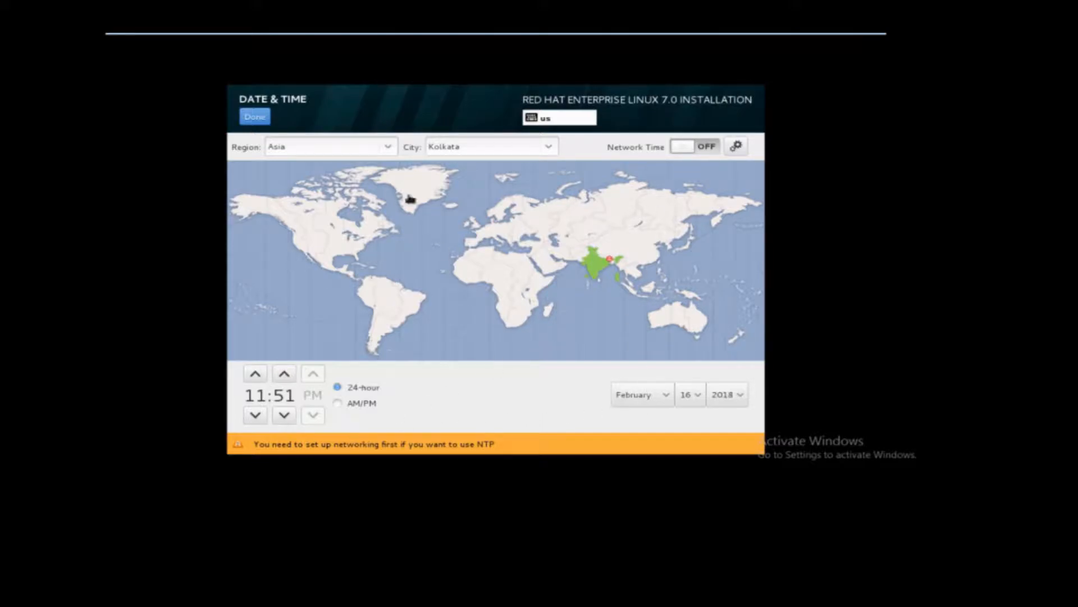
pyautogui.click(255, 117)
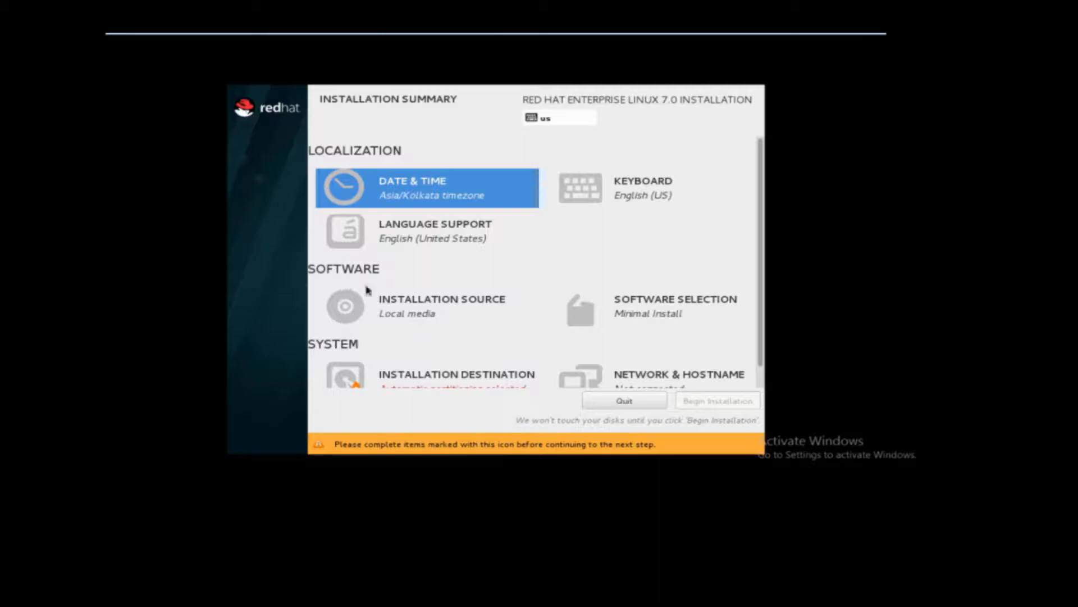
# Review the installation source, and keep the auto-detected installation media.
pyautogui.click(440, 320)
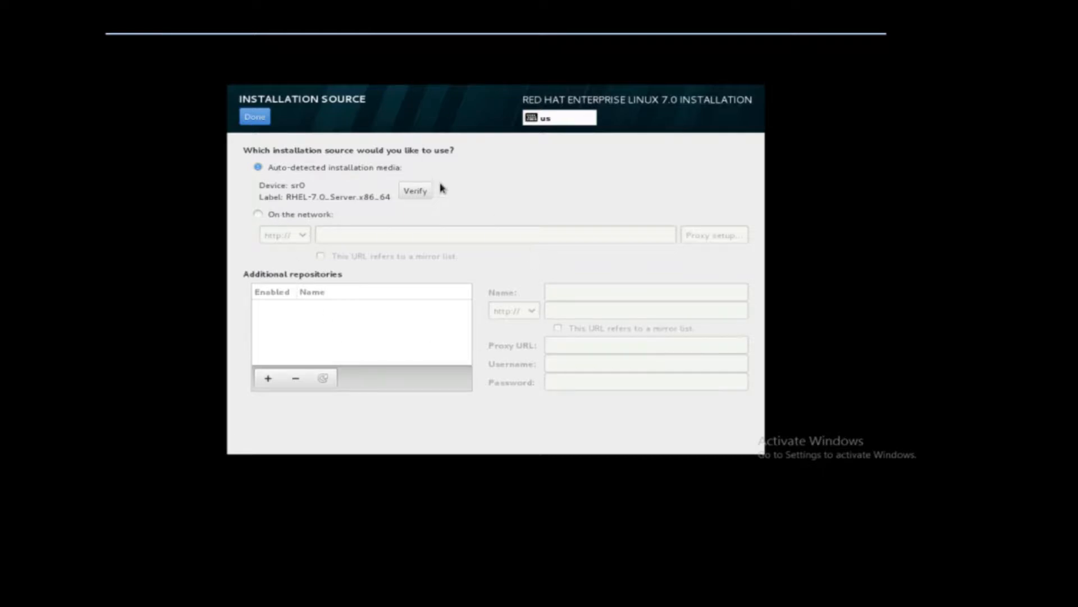
pyautogui.click(255, 117)
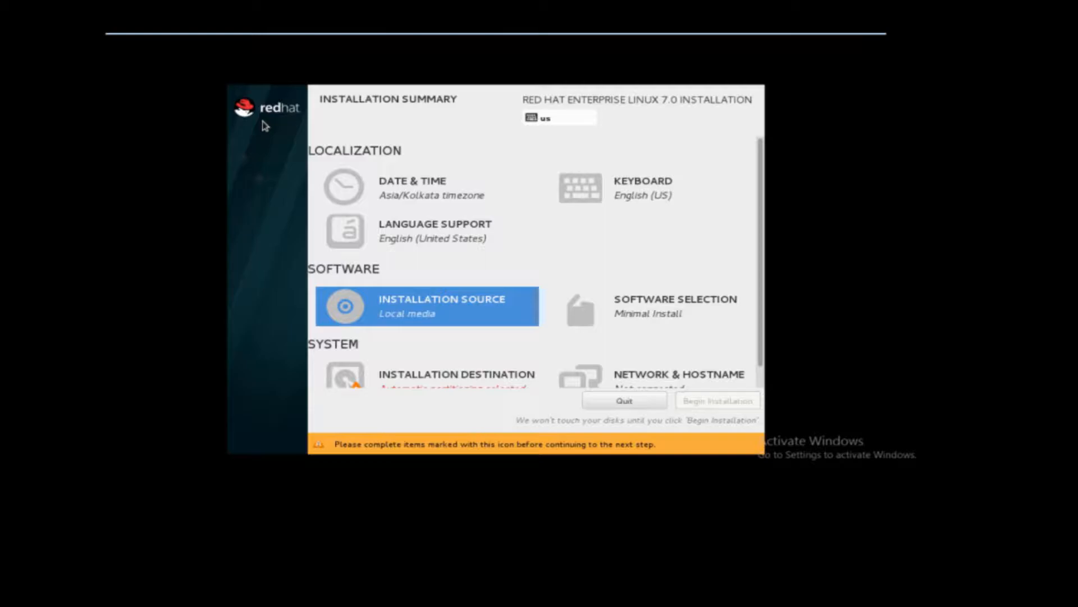
# Select the Server with GUI base environment for the installation, leaving the FTP Server add-on unselected.
pyautogui.click(646, 314)
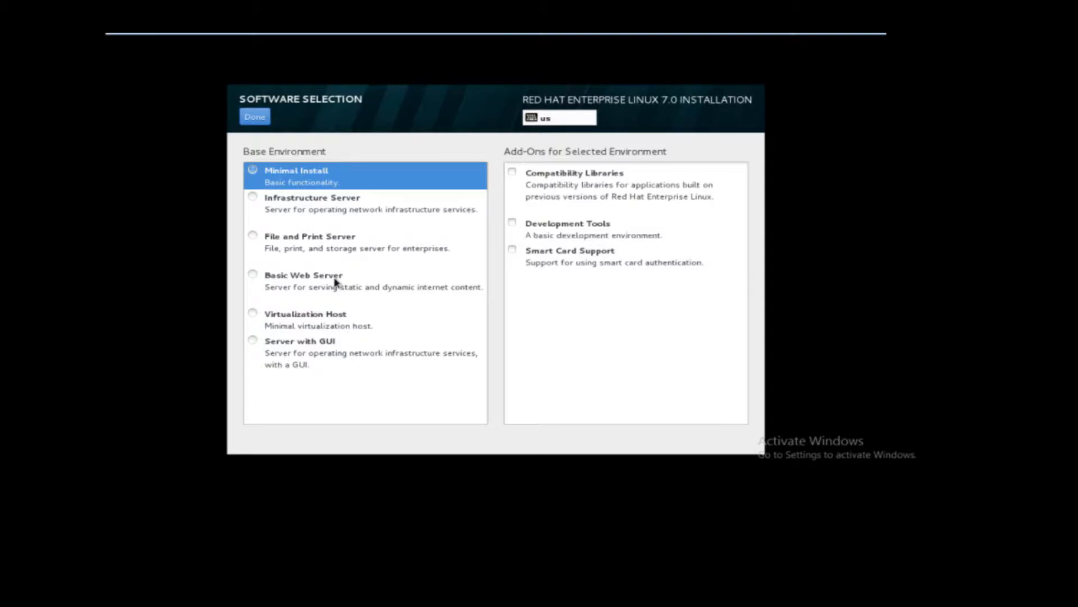
pyautogui.click(252, 341)
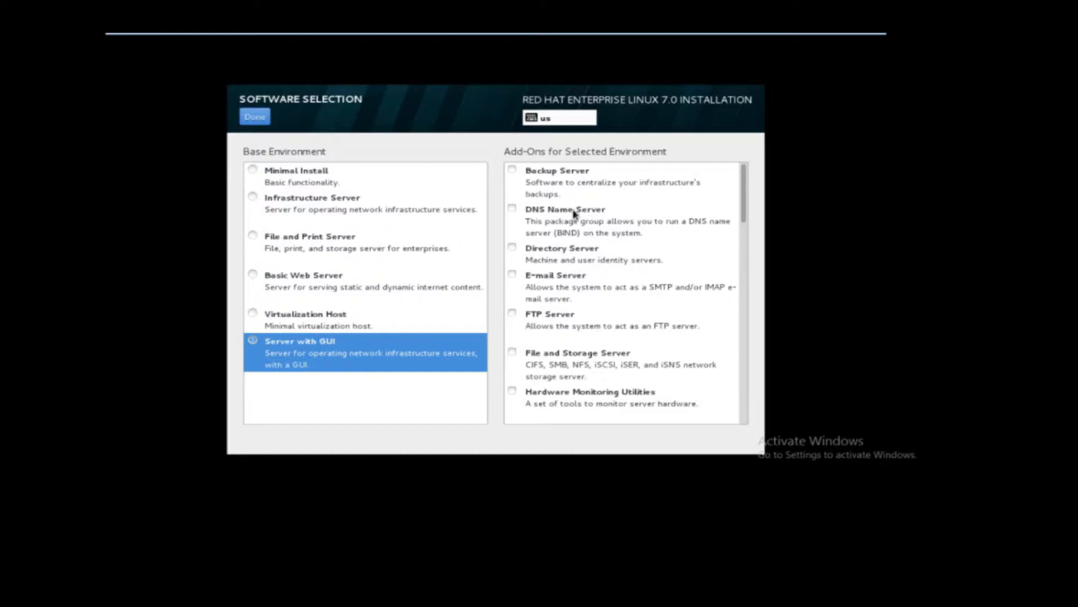
pyautogui.click(513, 315)
pyautogui.click(513, 314)
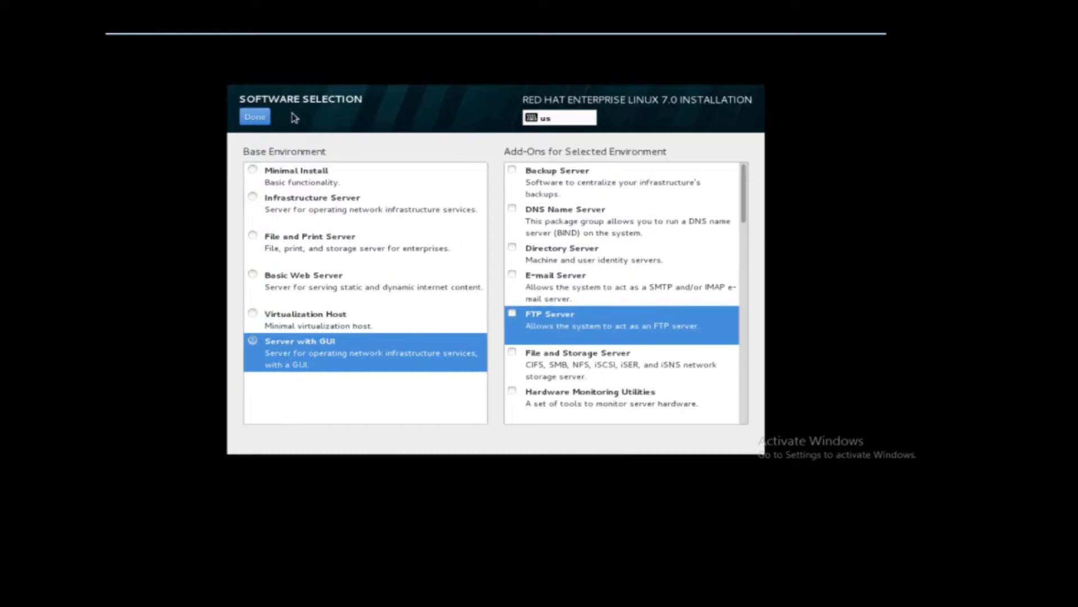
pyautogui.click(259, 118)
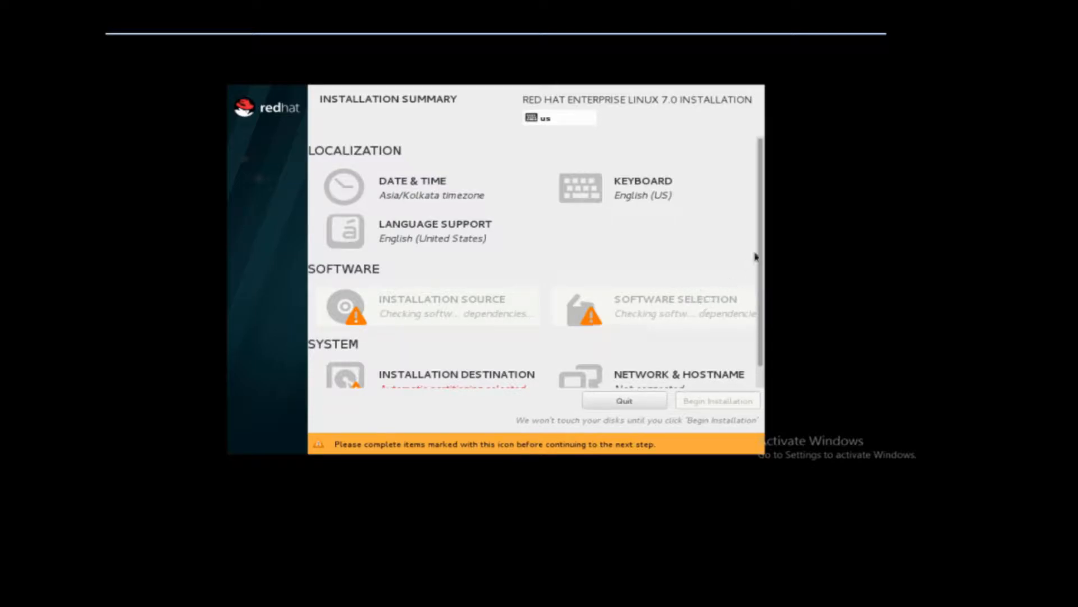
# Keep the 20.48 GB VMware virtual disk as installation destination, and choose to configure the partitioning manually.
pyautogui.scroll(-1, 763, 239)
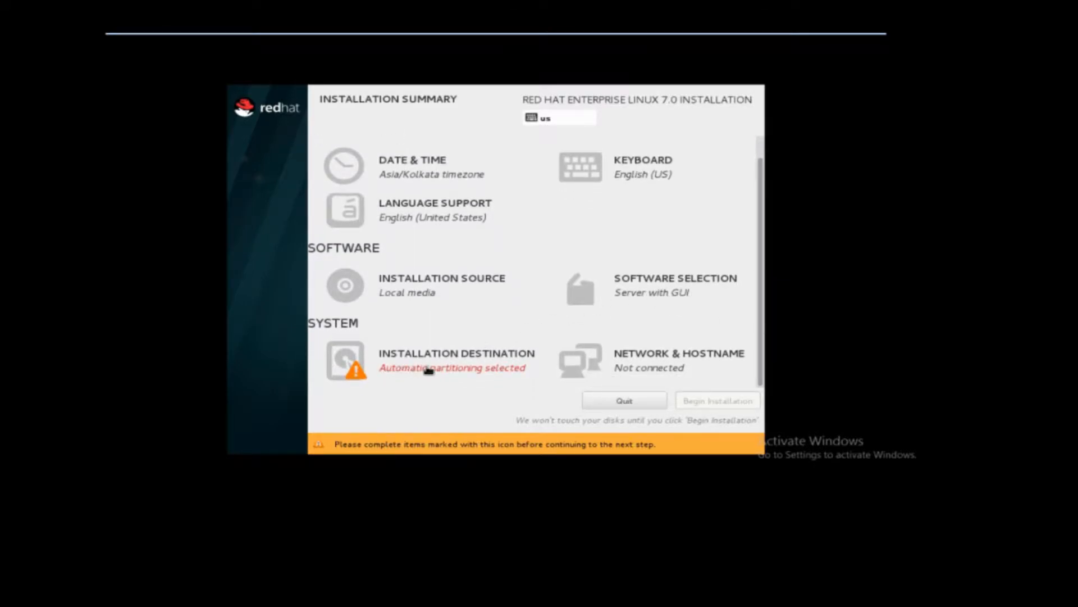
pyautogui.click(497, 362)
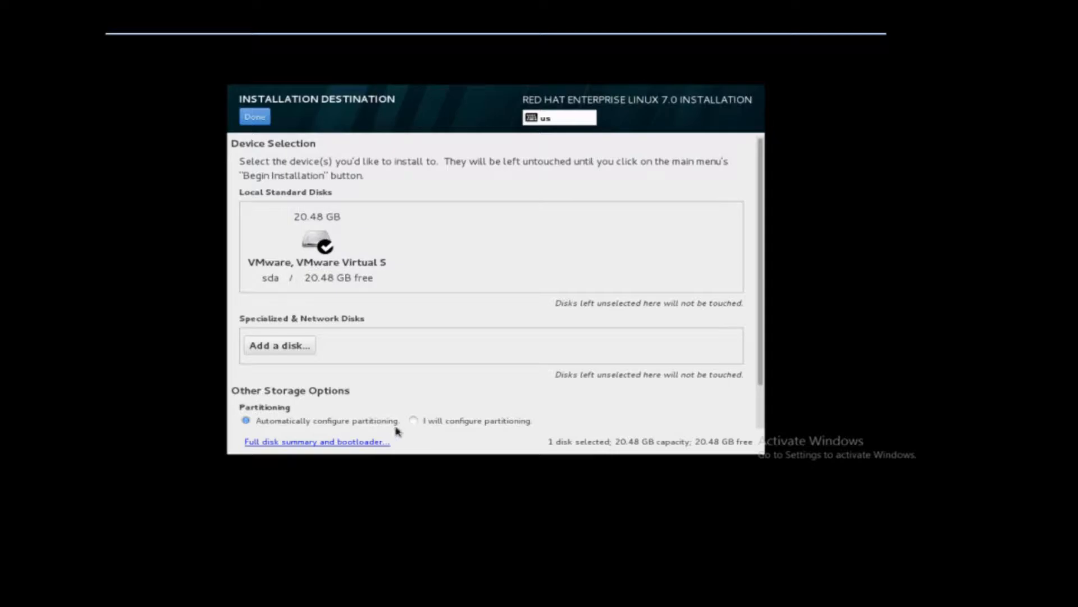
pyautogui.click(414, 421)
pyautogui.click(246, 421)
pyautogui.click(414, 421)
pyautogui.click(261, 122)
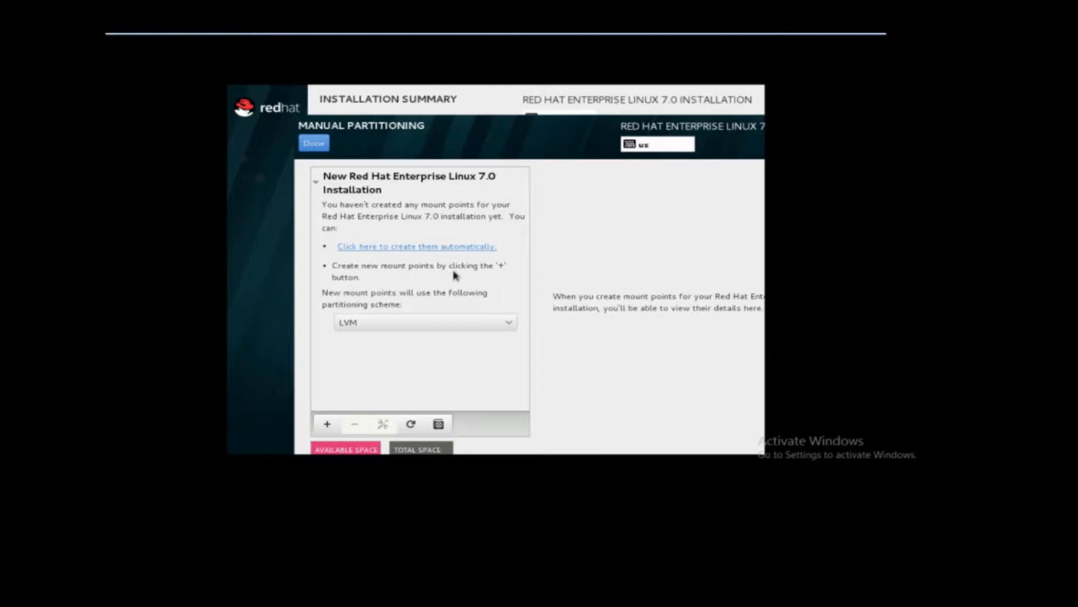
# Add a / mount point with a desired capacity of 4050 MB.
pyautogui.click(328, 426)
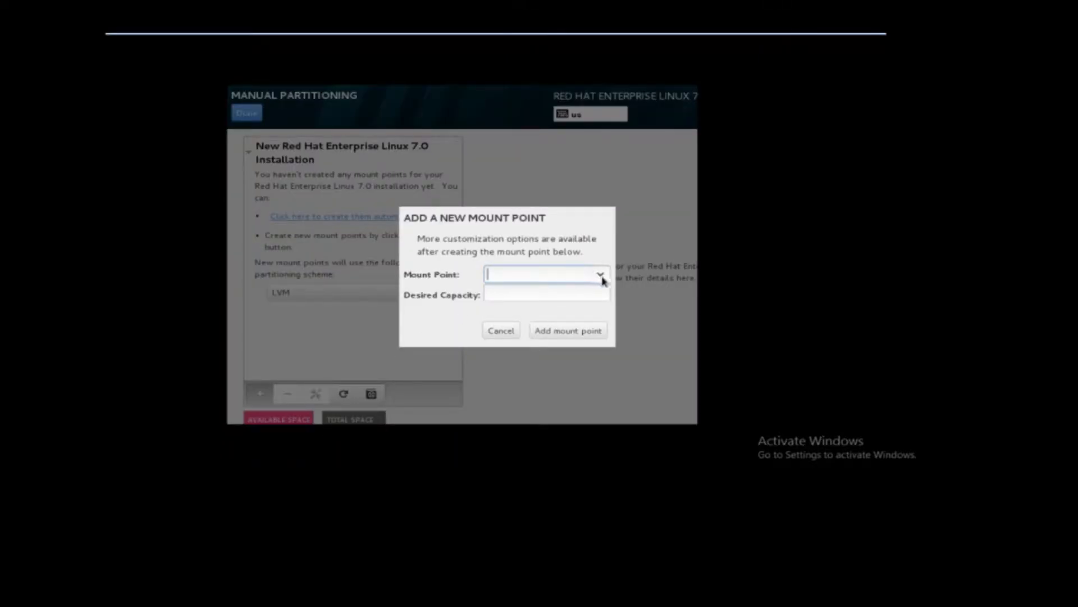
pyautogui.click(600, 276)
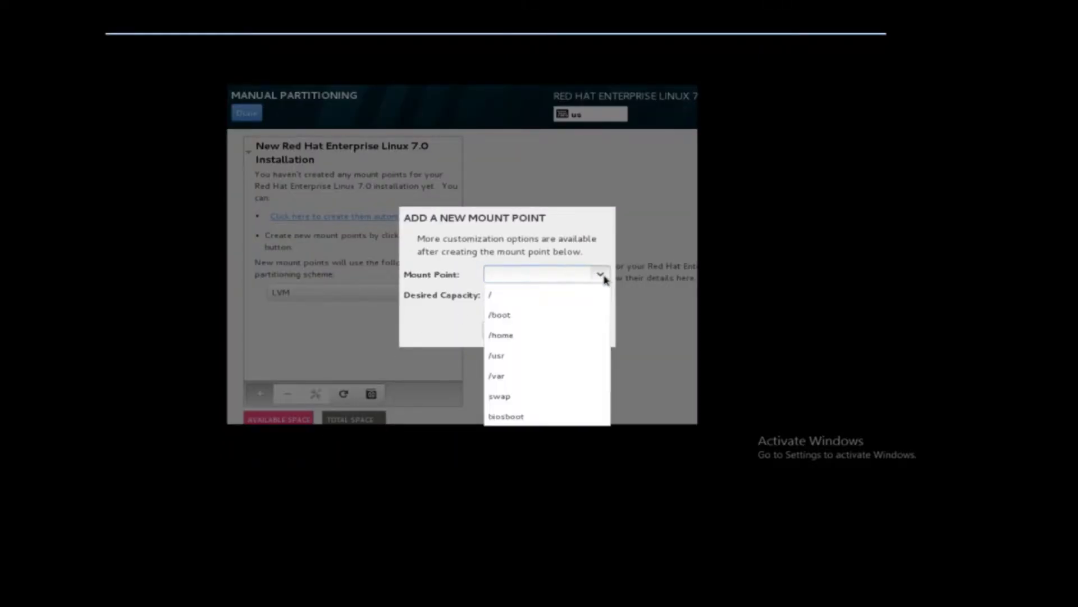
pyautogui.click(535, 298)
pyautogui.click(534, 293)
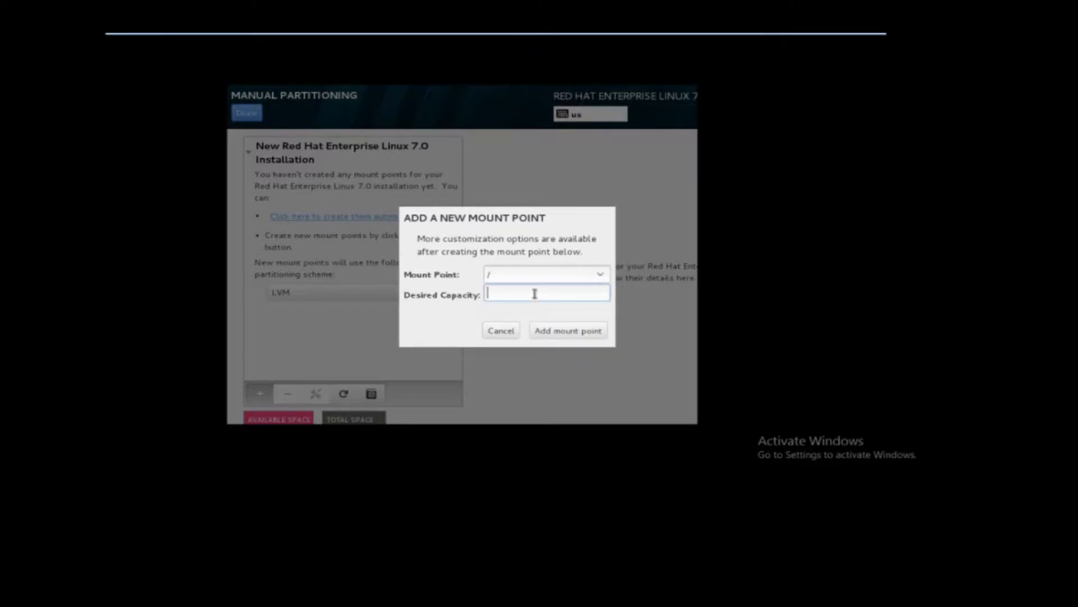
pyautogui.write('4050')
pyautogui.click(597, 331)
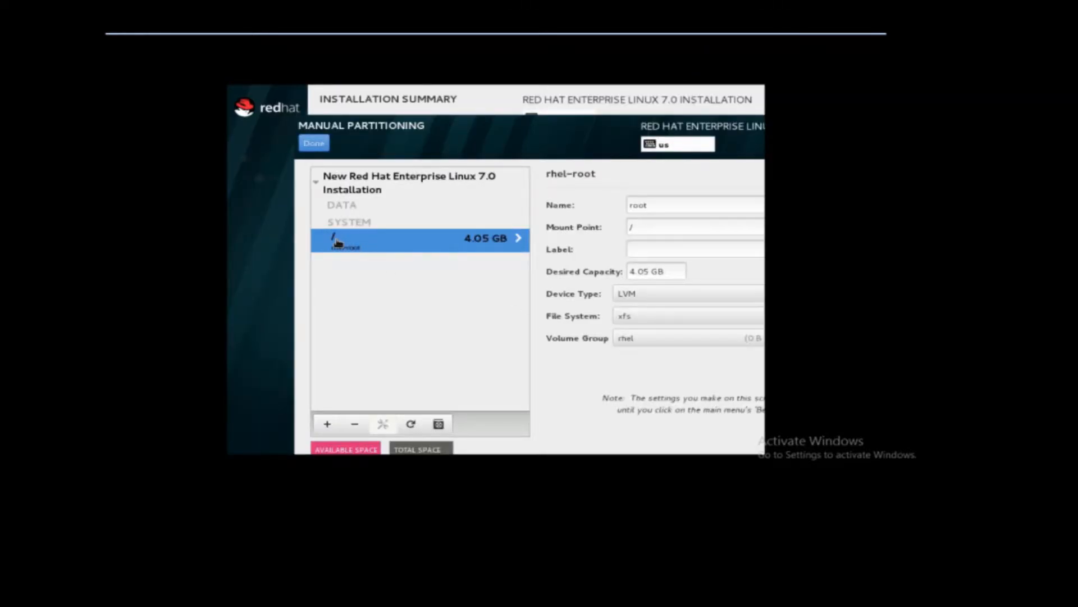
# Add a /boot mount point with a desired capacity of 600 MB.
pyautogui.click(328, 424)
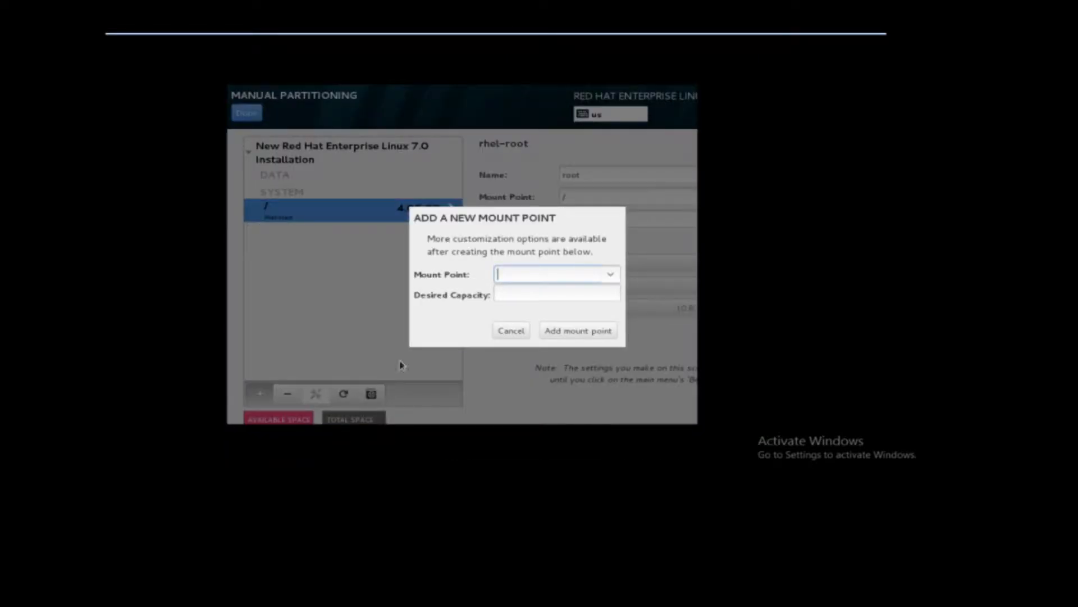
pyautogui.click(611, 274)
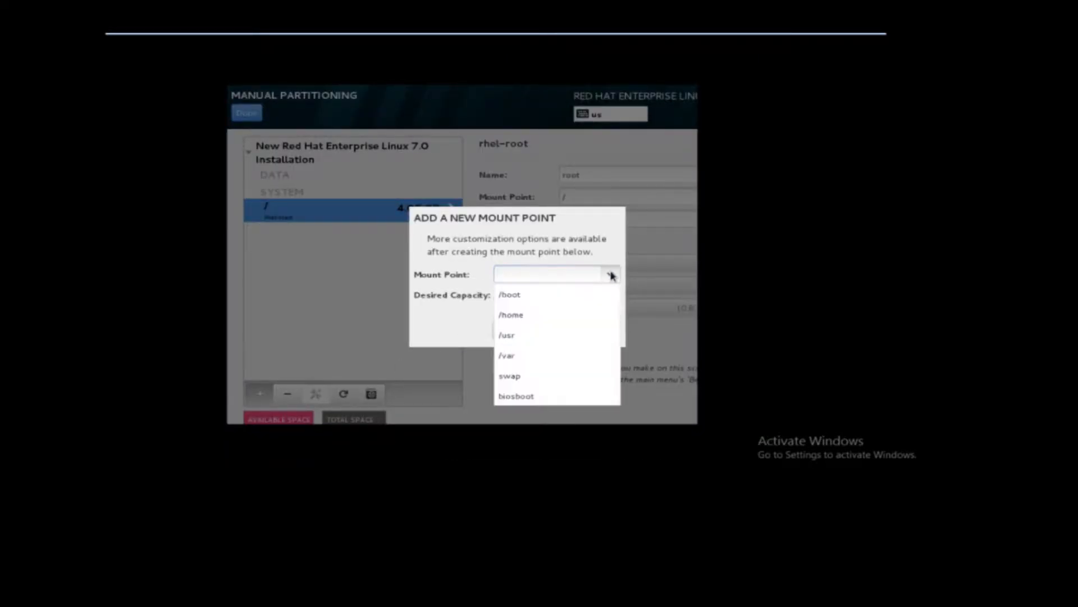
pyautogui.click(537, 294)
pyautogui.click(535, 292)
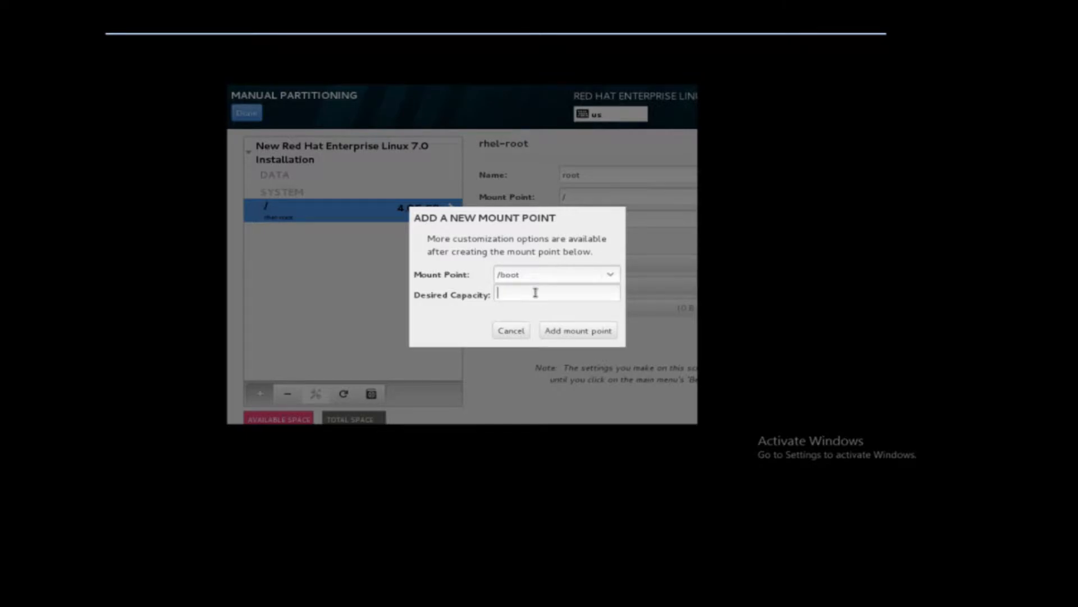
pyautogui.write('600')
pyautogui.click(596, 332)
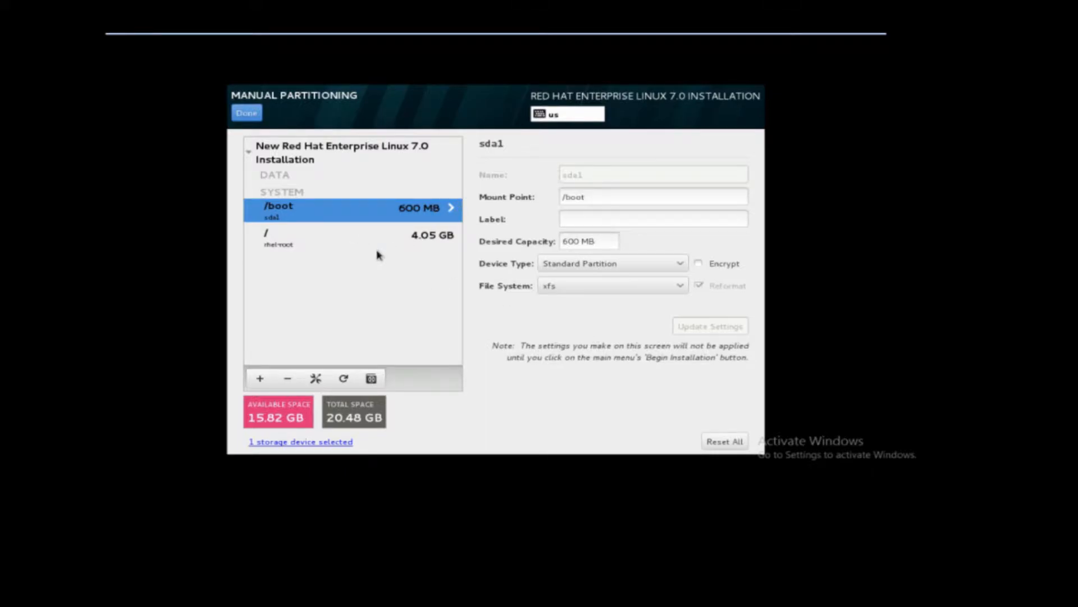
# Add a swap partition with a desired capacity of 2046 MB.
pyautogui.click(260, 378)
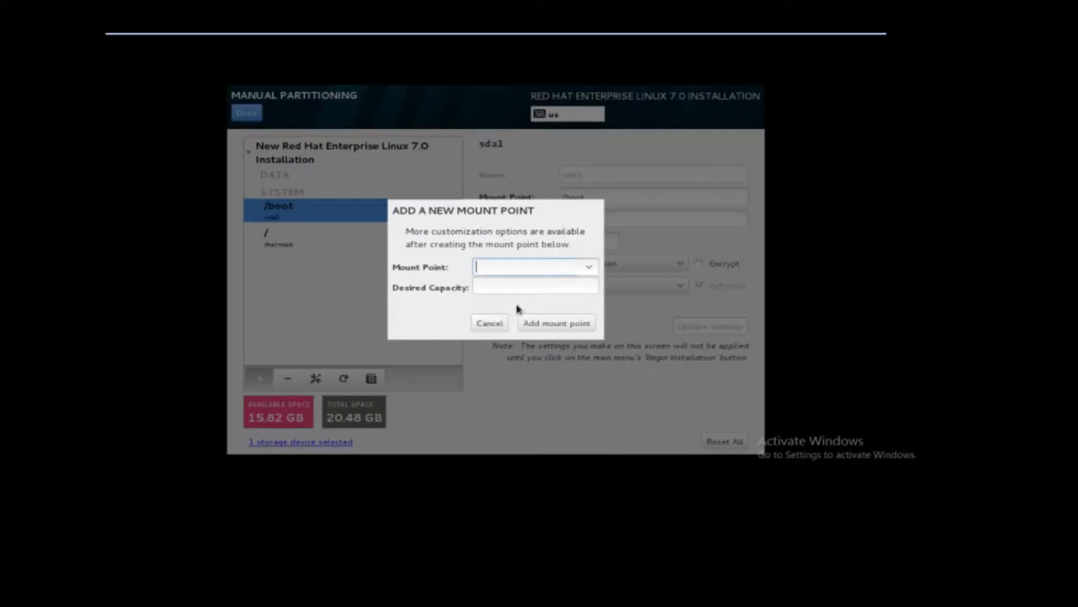
pyautogui.click(590, 270)
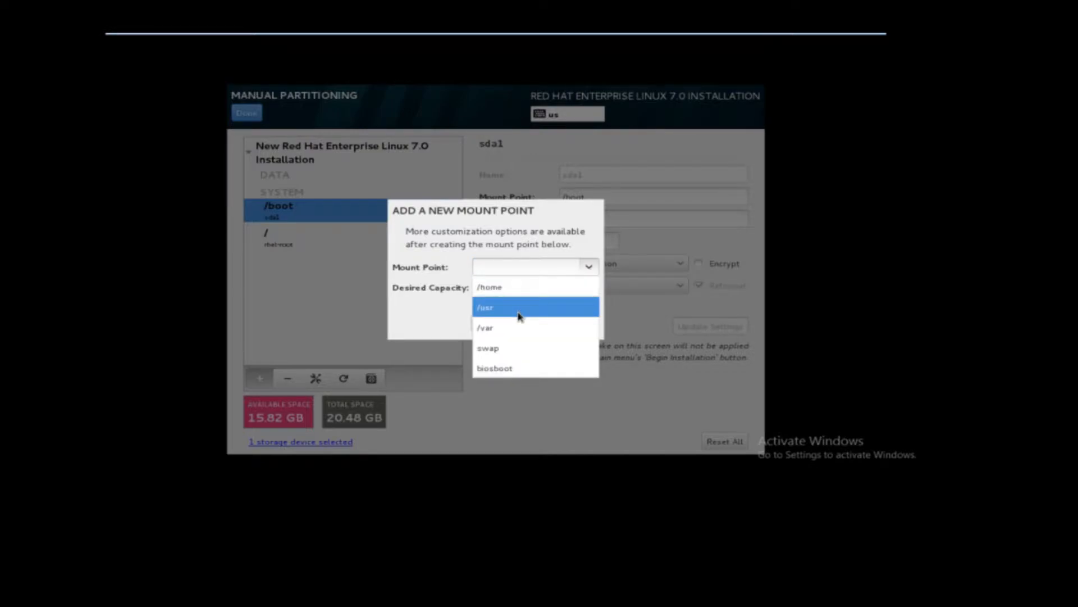
pyautogui.click(506, 350)
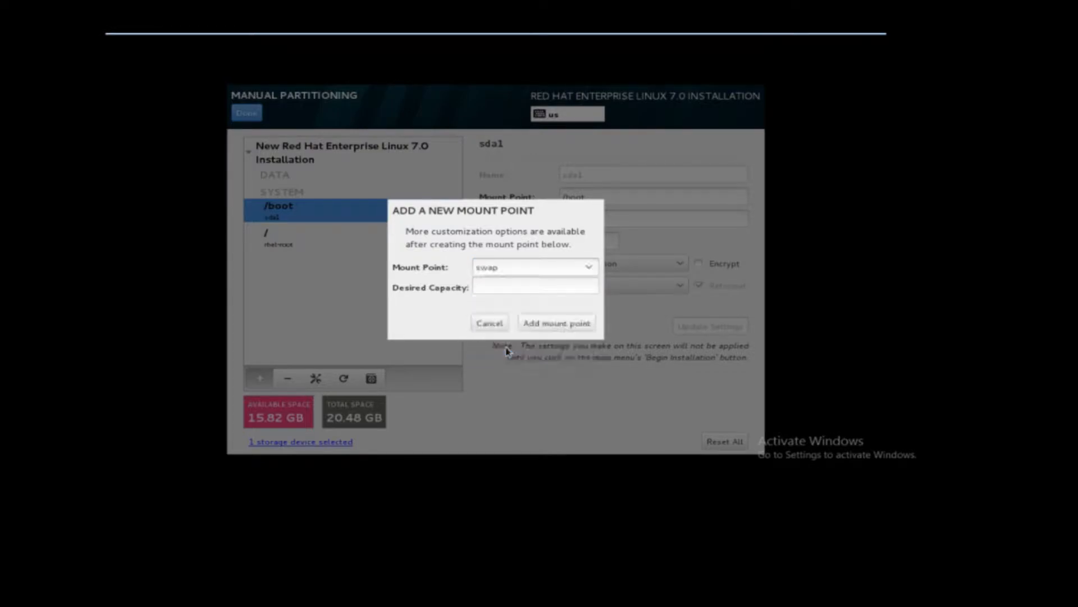
pyautogui.click(527, 284)
pyautogui.write('204')
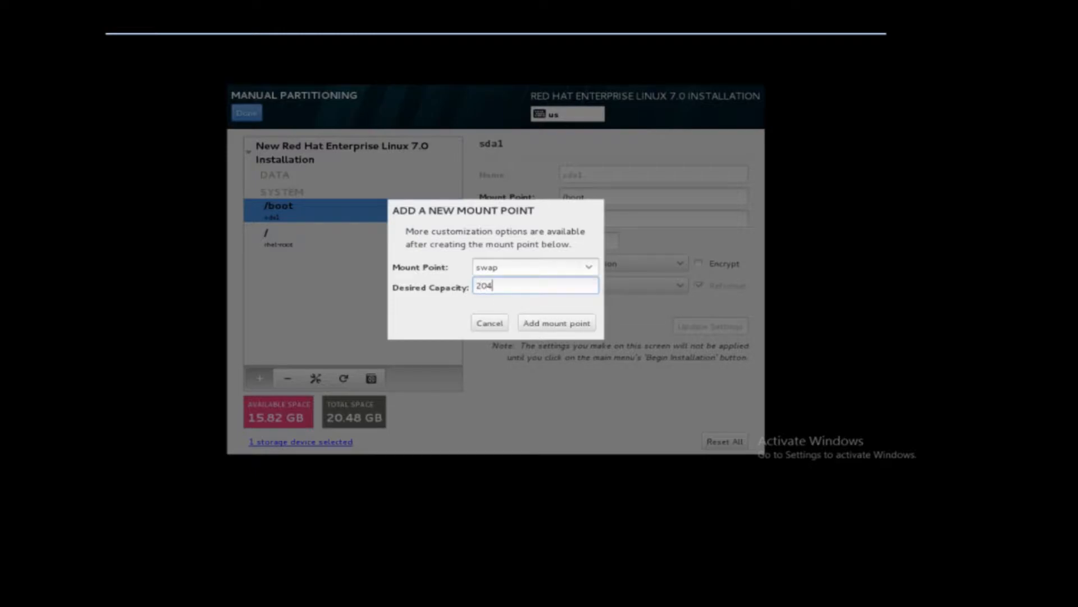
pyautogui.write('6')
pyautogui.click(547, 323)
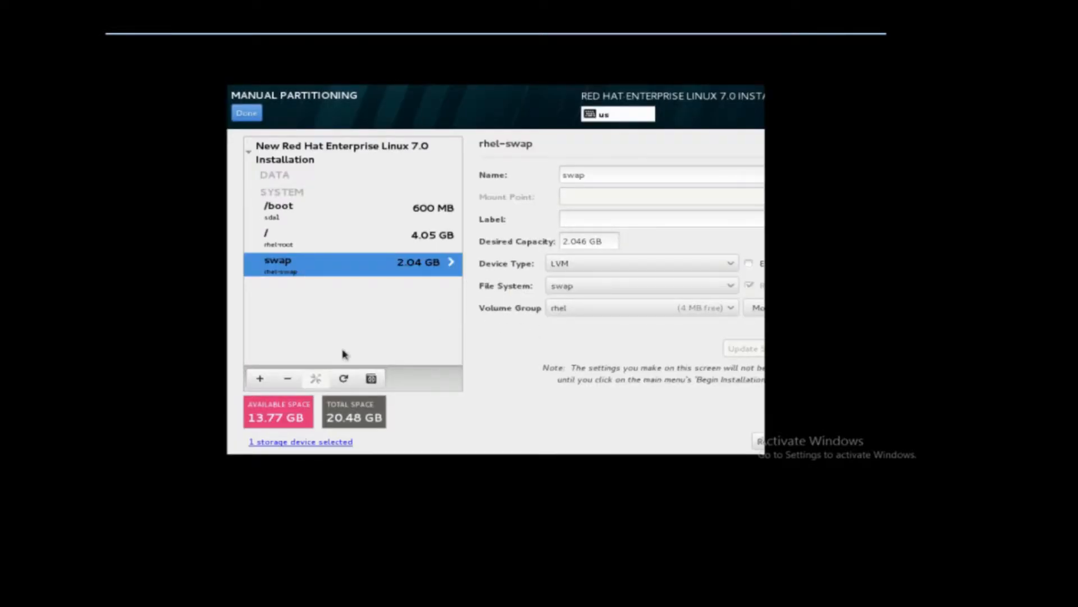
# Add a /var mount point with a desired capacity of 3098 MB.
pyautogui.click(261, 379)
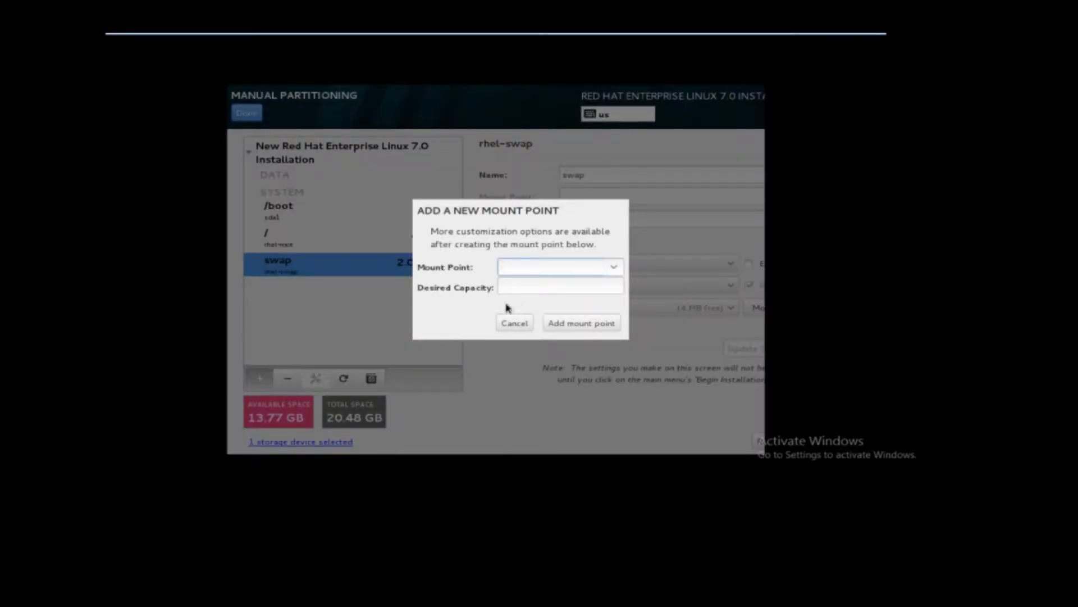
pyautogui.click(615, 268)
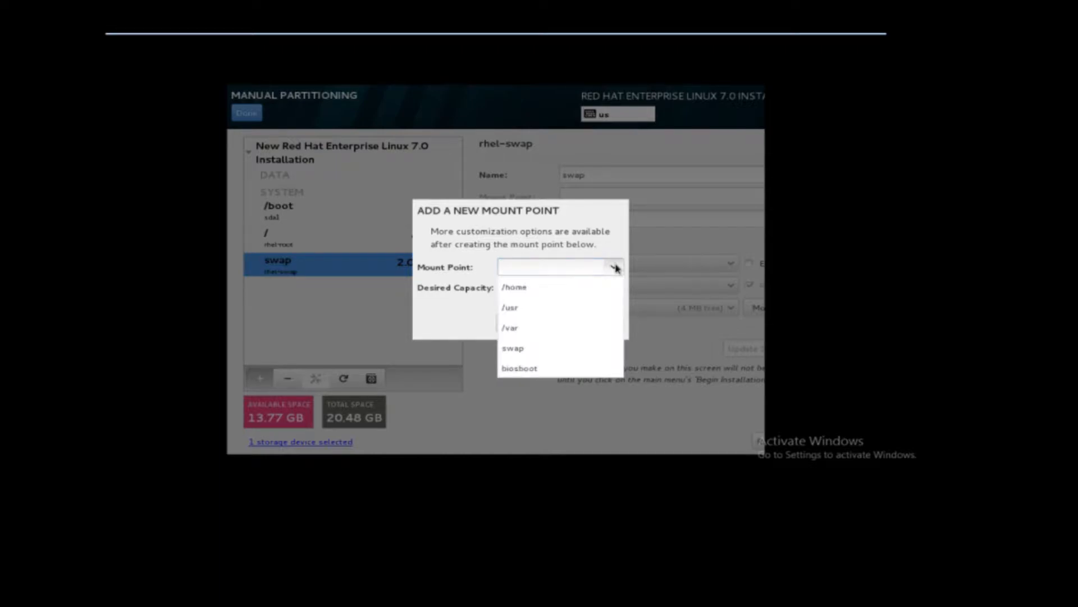
pyautogui.click(540, 327)
pyautogui.click(578, 290)
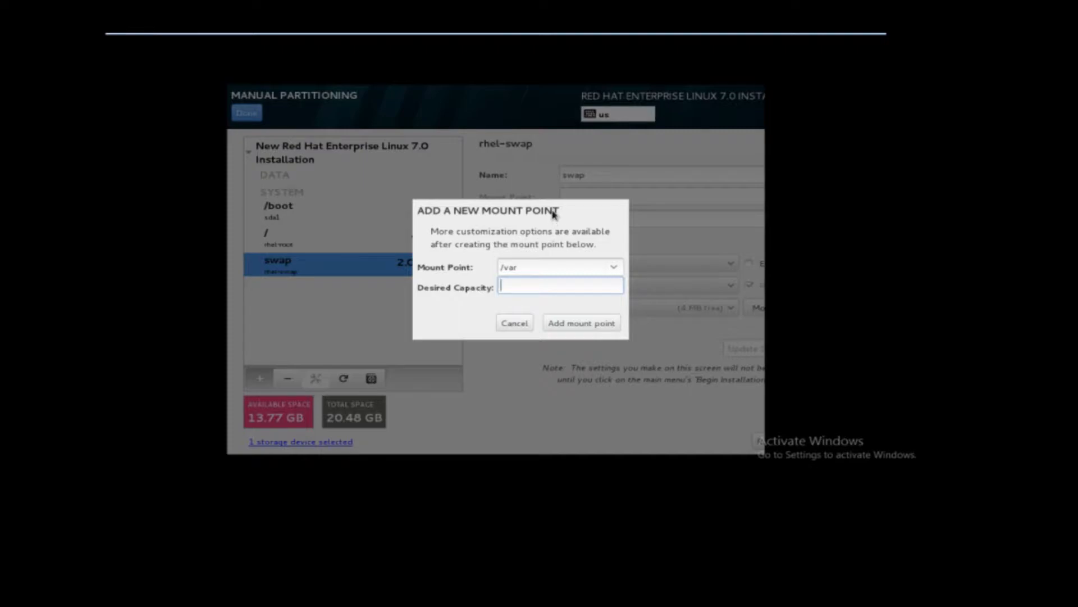
pyautogui.write('3098')
pyautogui.click(573, 327)
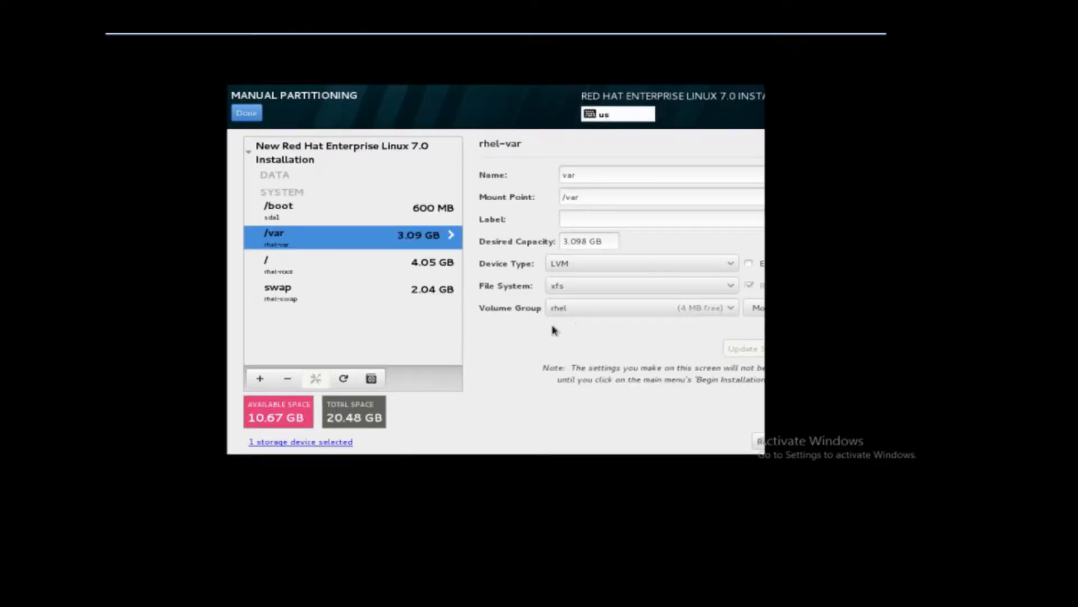
# Add a /usr mount point with a desired capacity of 4087 MB.
pyautogui.click(267, 380)
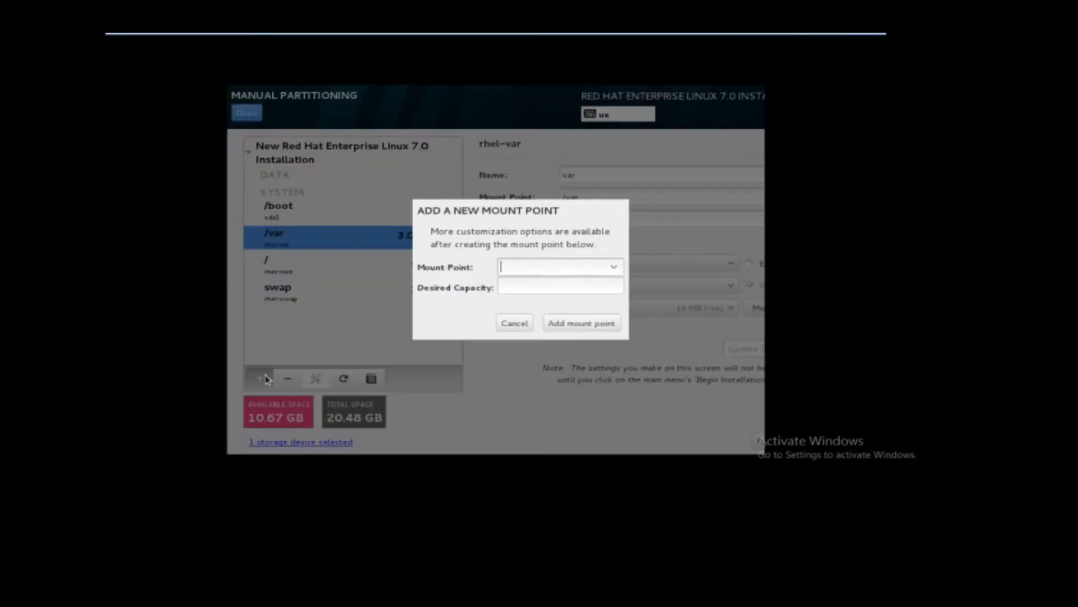
pyautogui.click(614, 267)
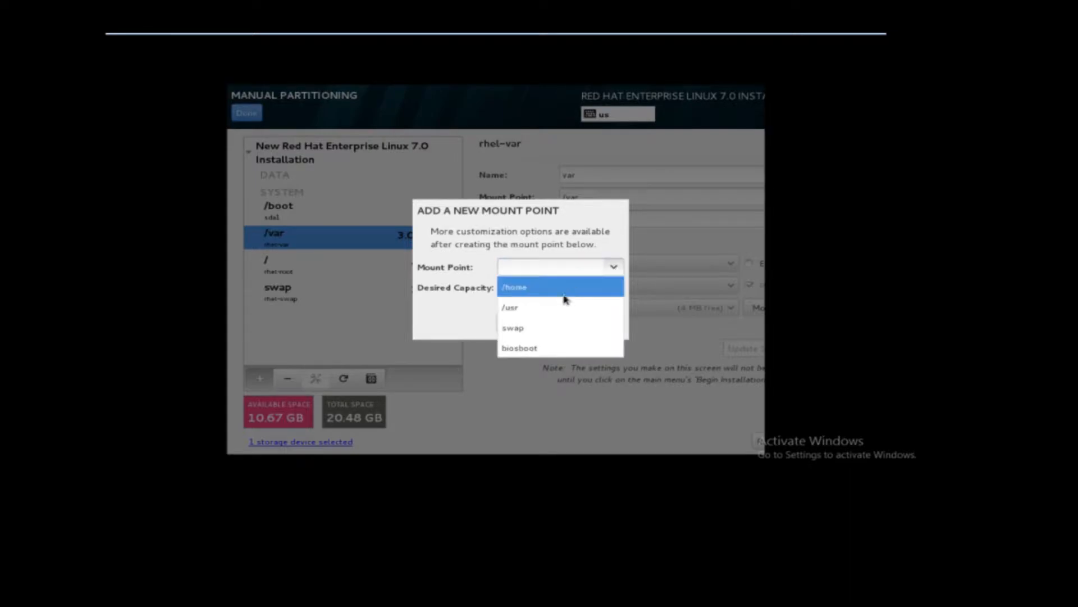
pyautogui.click(535, 309)
pyautogui.click(544, 286)
pyautogui.write('20')
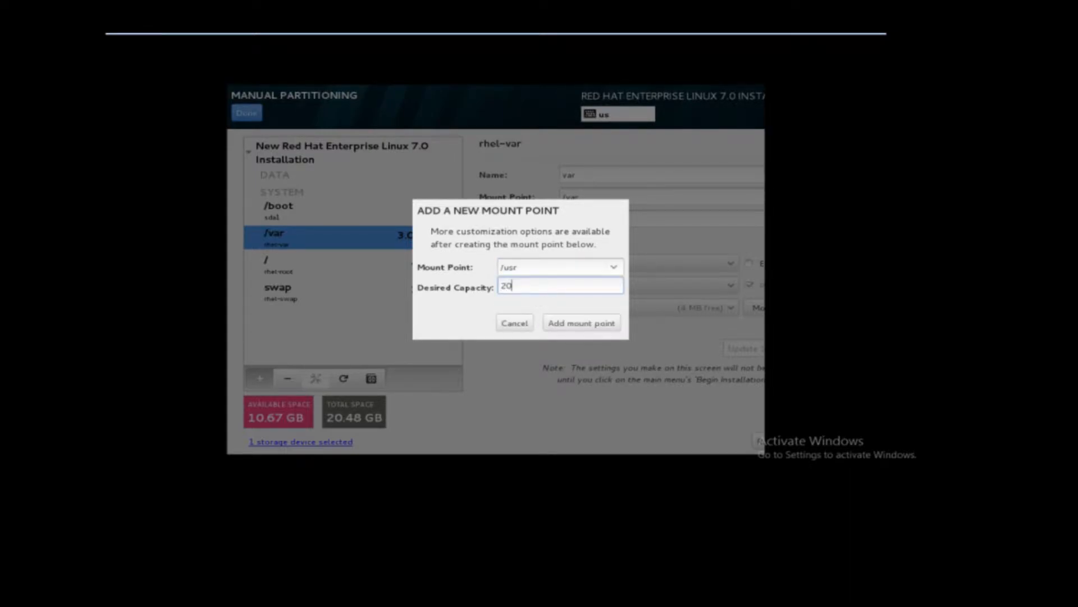
pyautogui.press('BackSpace')
pyautogui.press('BackSpace')
pyautogui.write('4')
pyautogui.write('087')
pyautogui.click(587, 326)
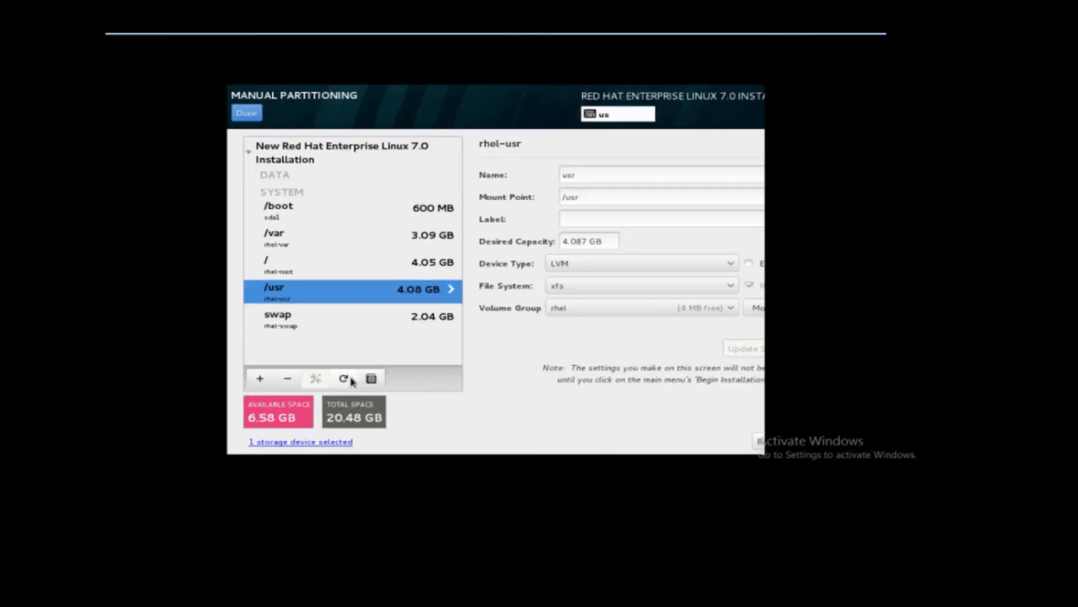
# Add a /home mount point with a desired capacity of 1024 MB.
pyautogui.click(260, 378)
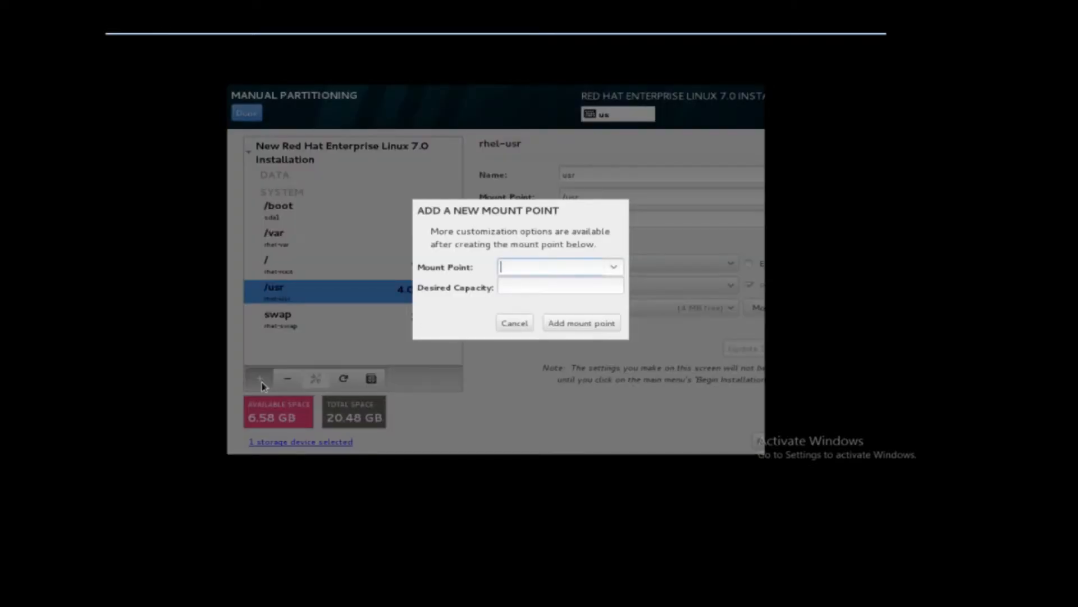
pyautogui.click(614, 268)
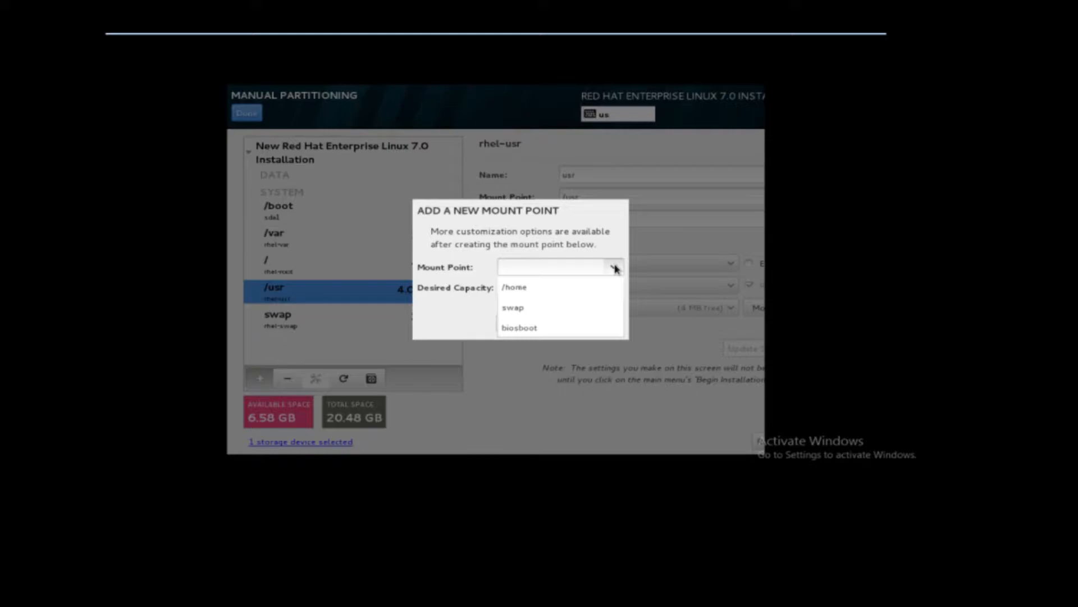
pyautogui.click(538, 290)
pyautogui.click(528, 288)
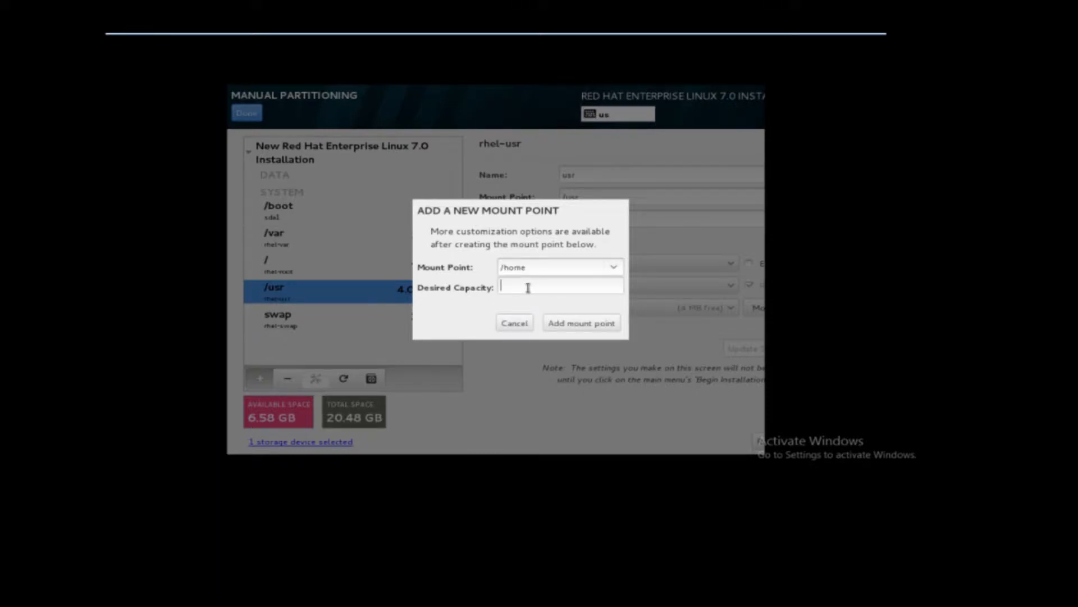
pyautogui.write('1024')
pyautogui.click(584, 326)
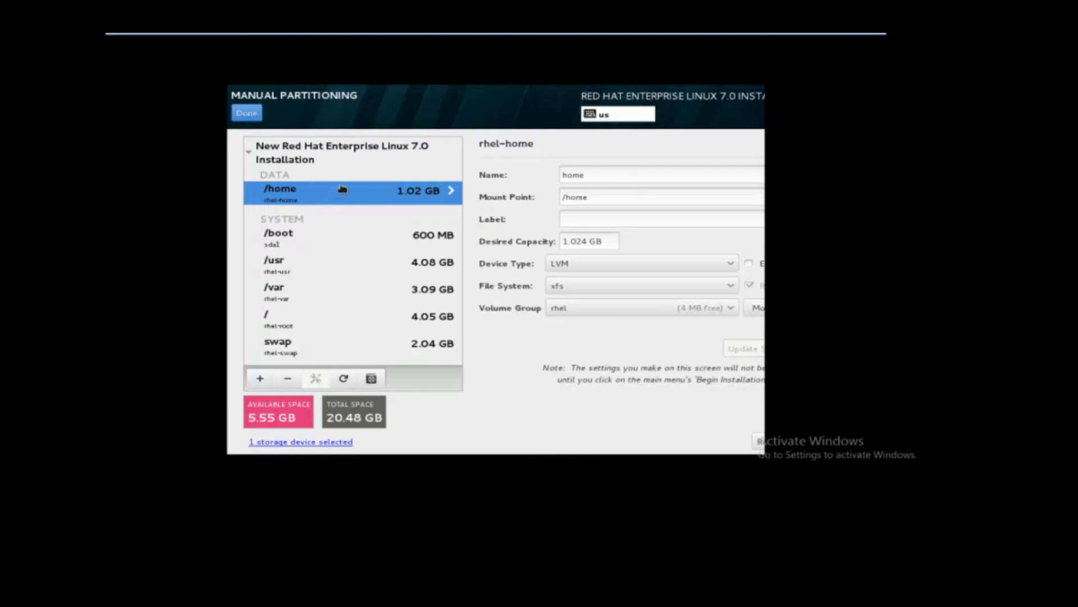
# Set the desired capacity of the /usr mount point to 5.087 GB.
pyautogui.click(334, 267)
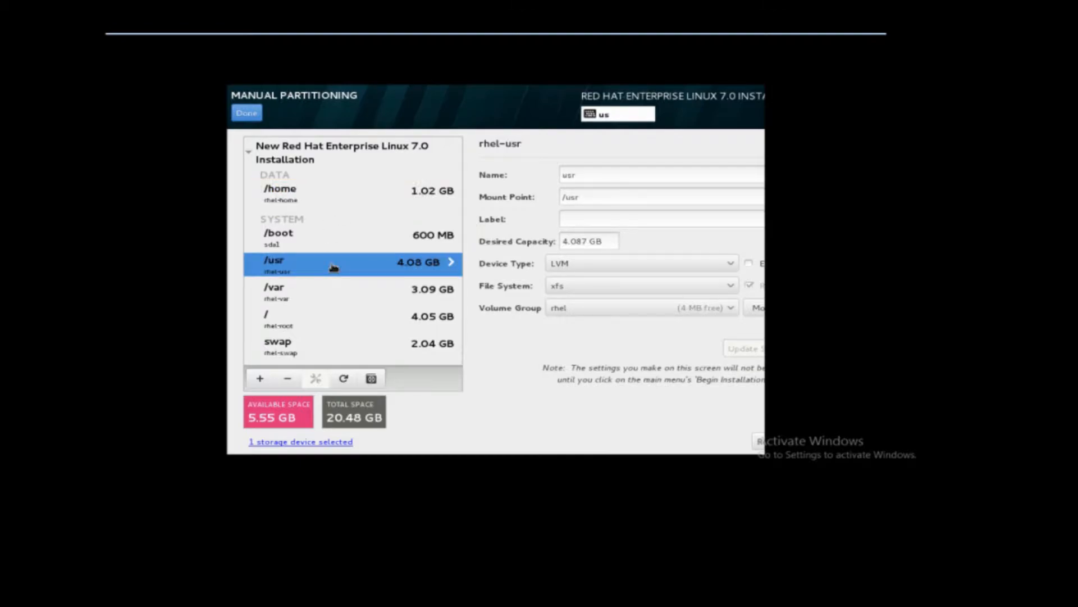
pyautogui.doubleClick(571, 242)
pyautogui.press('Left')
pyautogui.press('Left')
pyautogui.press('Delete')
pyautogui.press('Delete')
pyautogui.write('5')
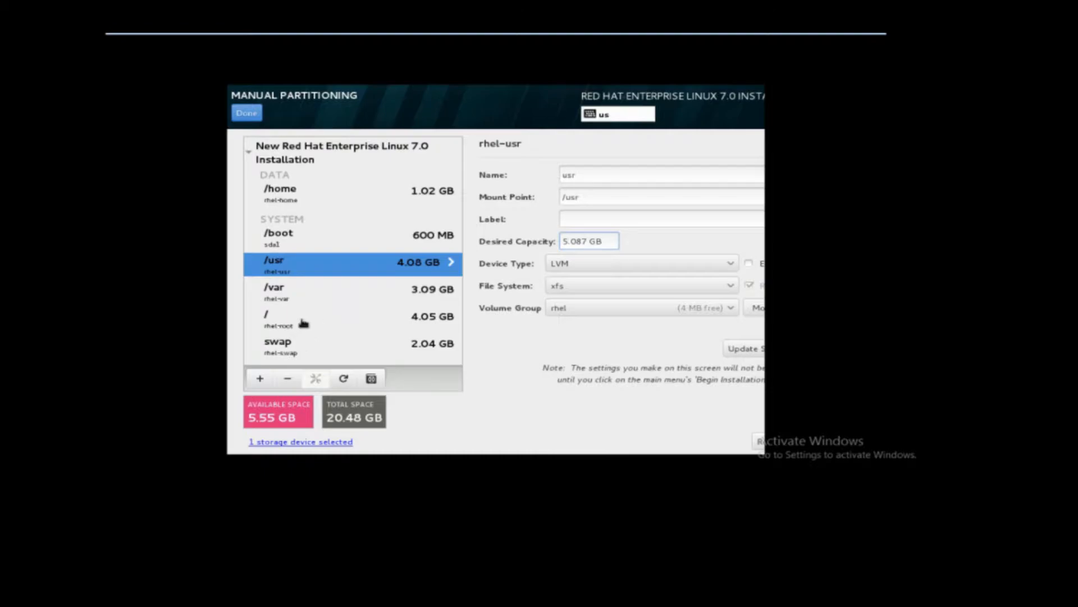
# Set the desired capacity of the / mount point to 5.05 GB.
pyautogui.click(303, 323)
pyautogui.click(569, 243)
pyautogui.press('BackSpace')
pyautogui.press('BackSpace')
pyautogui.write('5.')
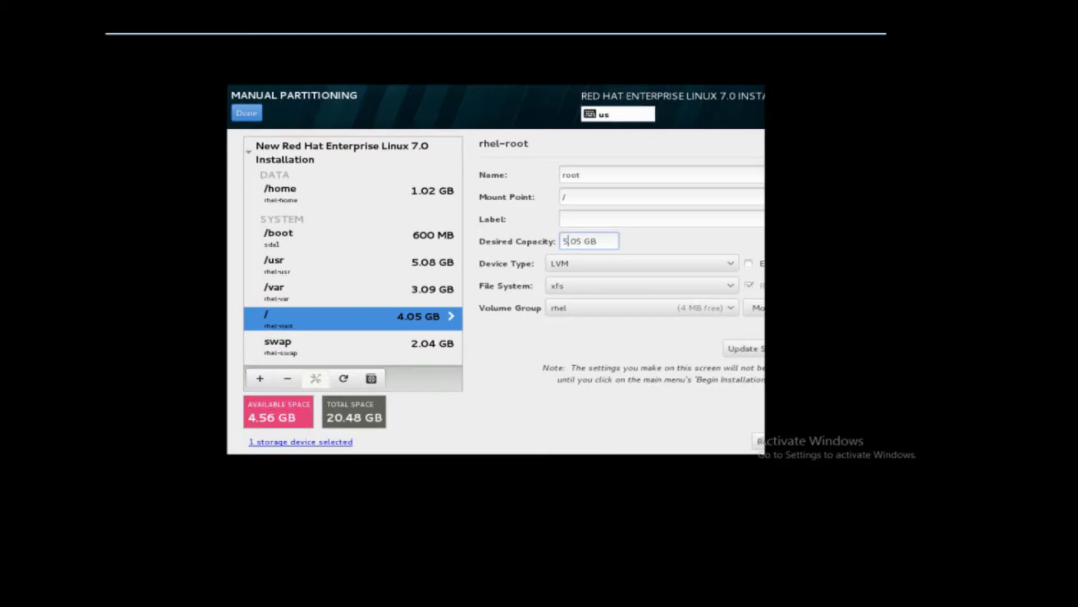
# Request a desired capacity of 10.05 GB for the / mount point so it takes the remaining space.
pyautogui.press('BackSpace')
pyautogui.press('BackSpace')
pyautogui.write('10')
pyautogui.click(747, 349)
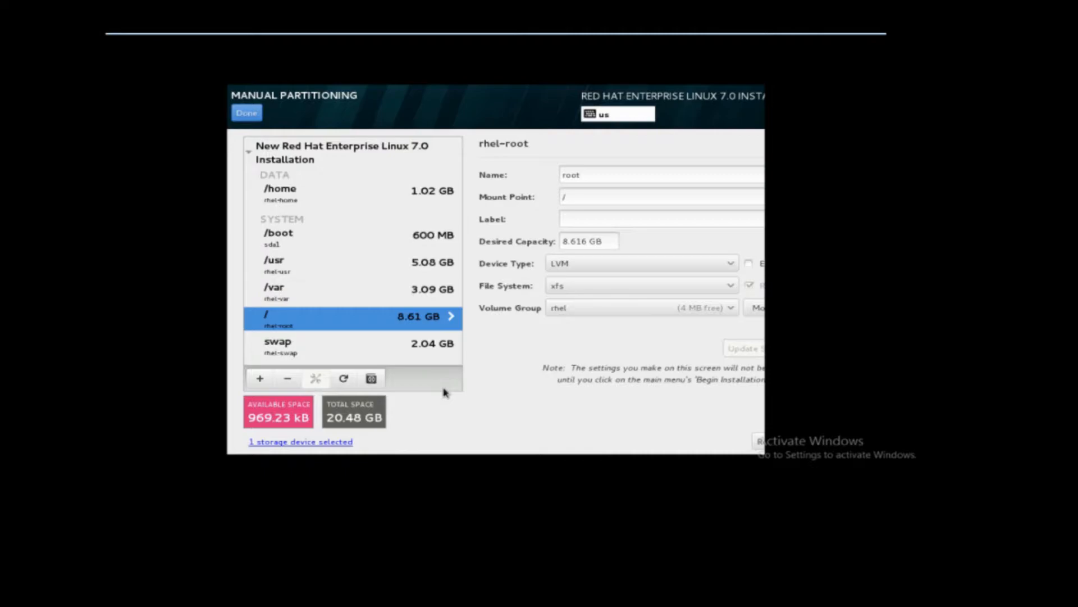
# Finish manual partitioning, accept the summarized disk changes and begin the installation.
pyautogui.click(255, 113)
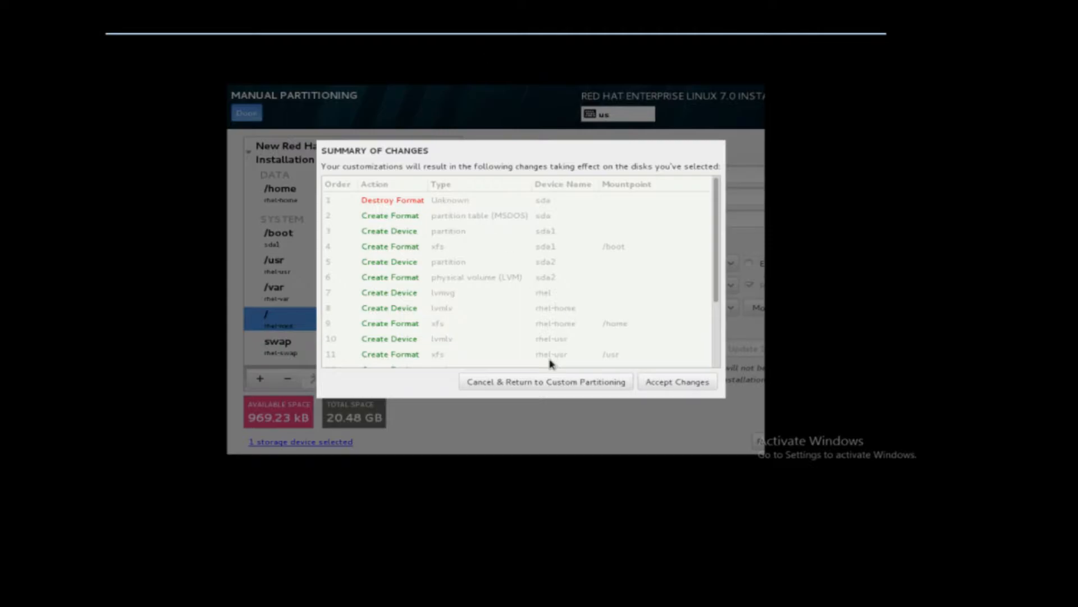
pyautogui.click(674, 381)
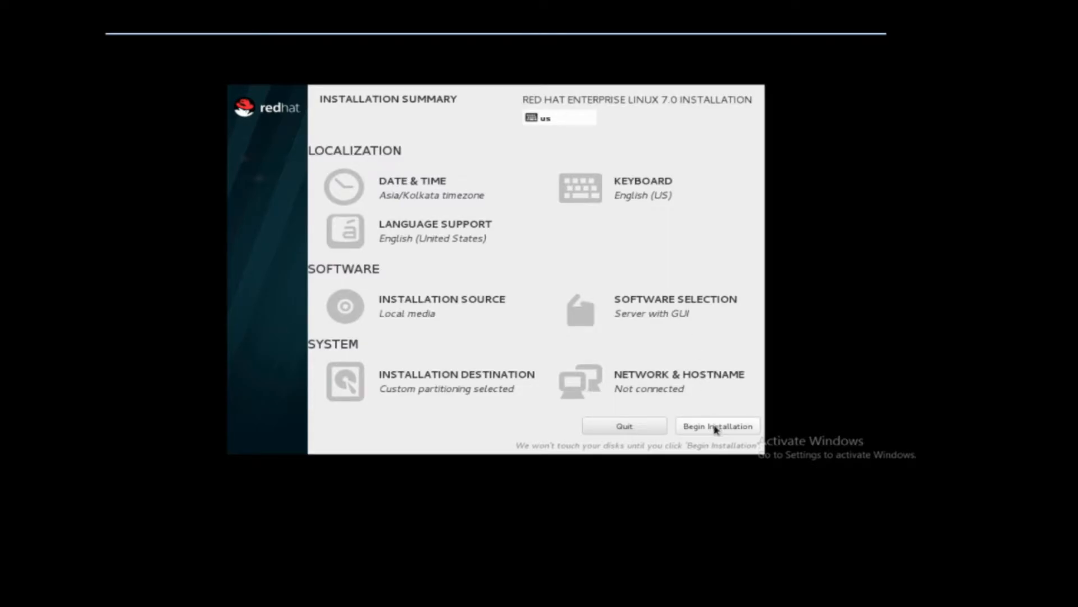
pyautogui.click(715, 427)
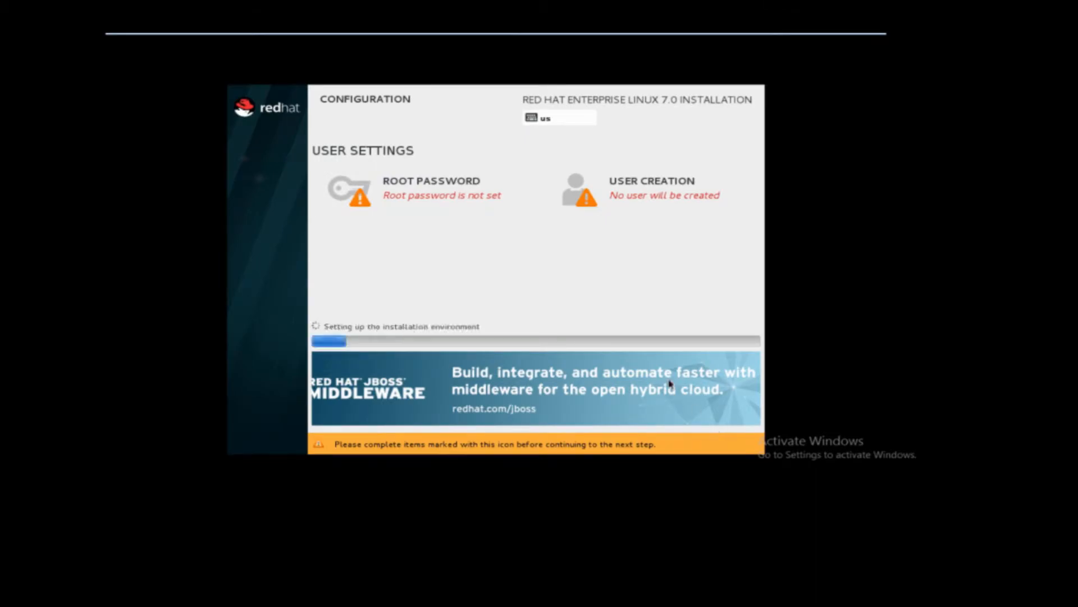
# Set the root password, enter it again as confirmation and accept it despite being weak.
pyautogui.click(451, 193)
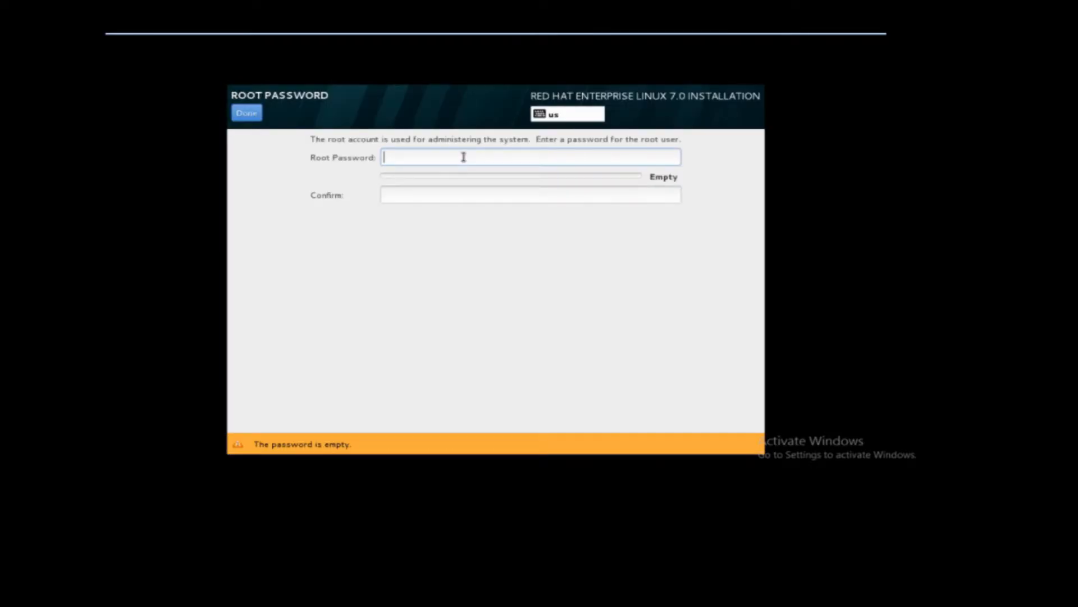
pyautogui.write('1234')
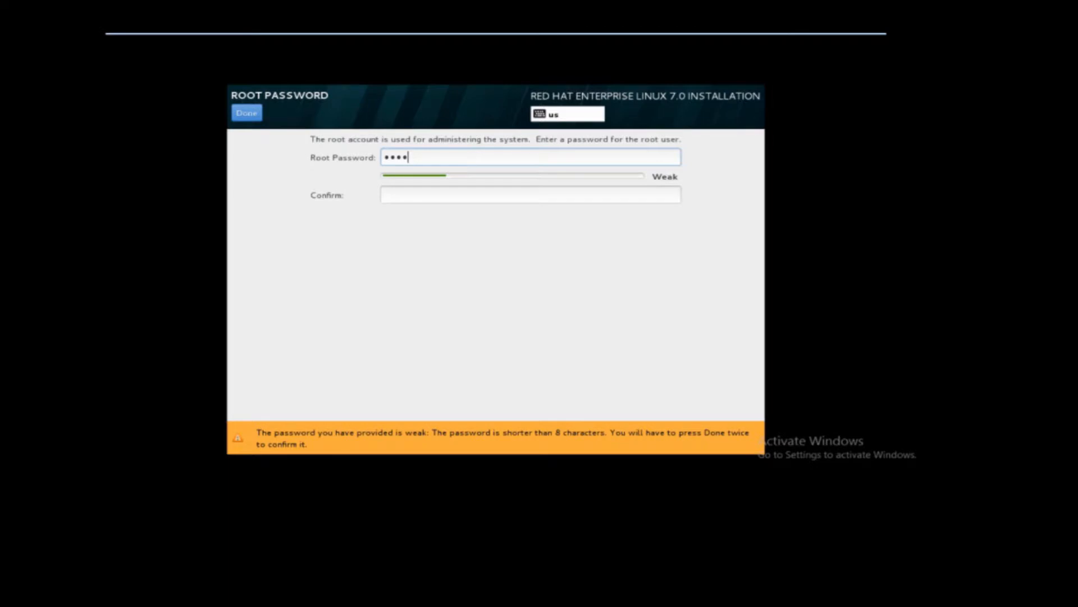
pyautogui.click(436, 194)
pyautogui.write('1234')
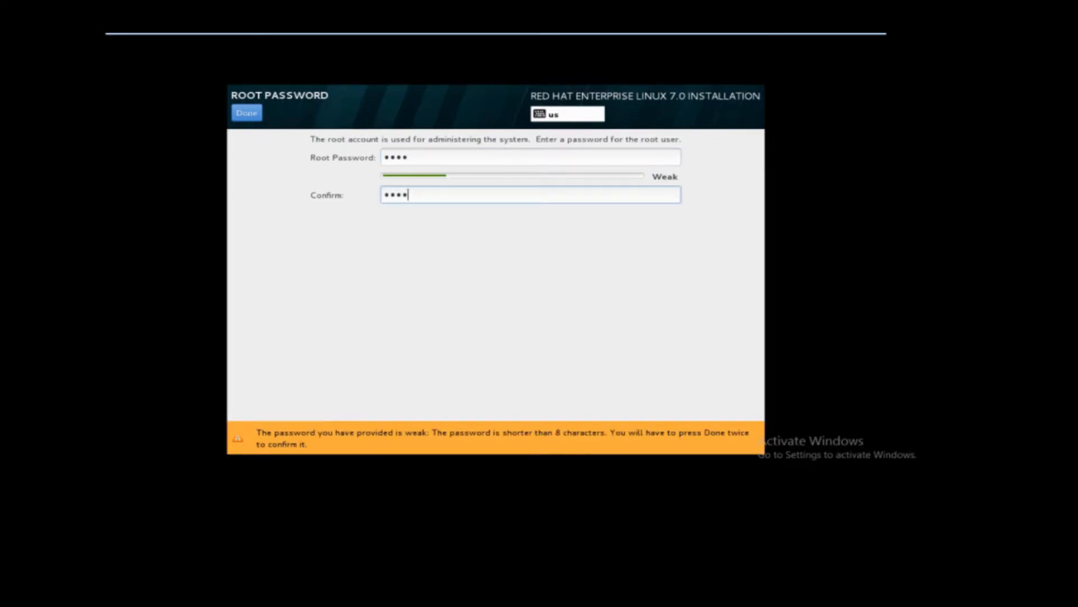
pyautogui.click(247, 113)
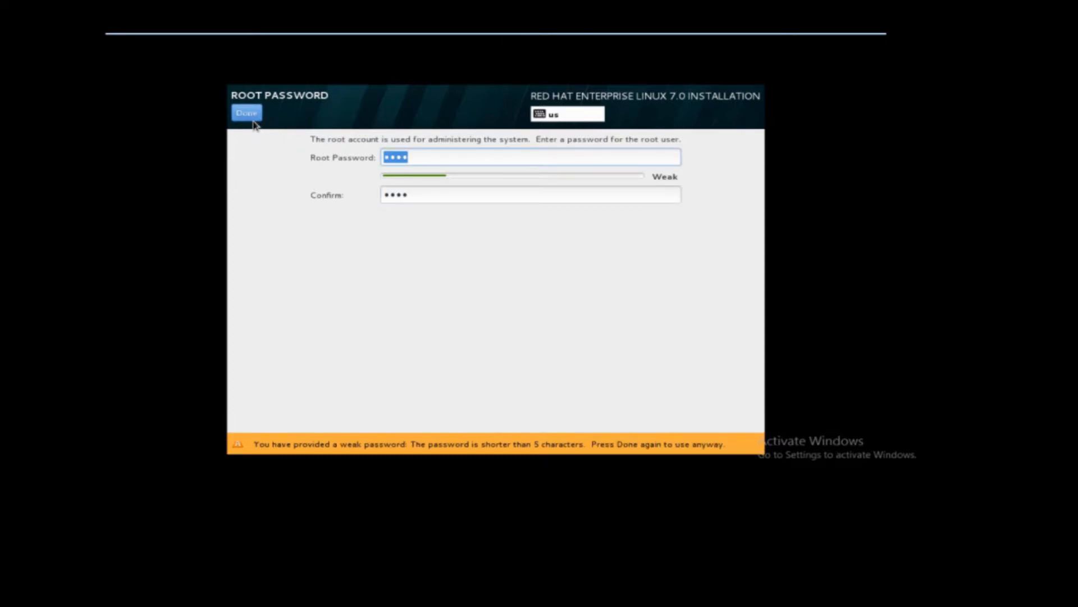
pyautogui.click(249, 114)
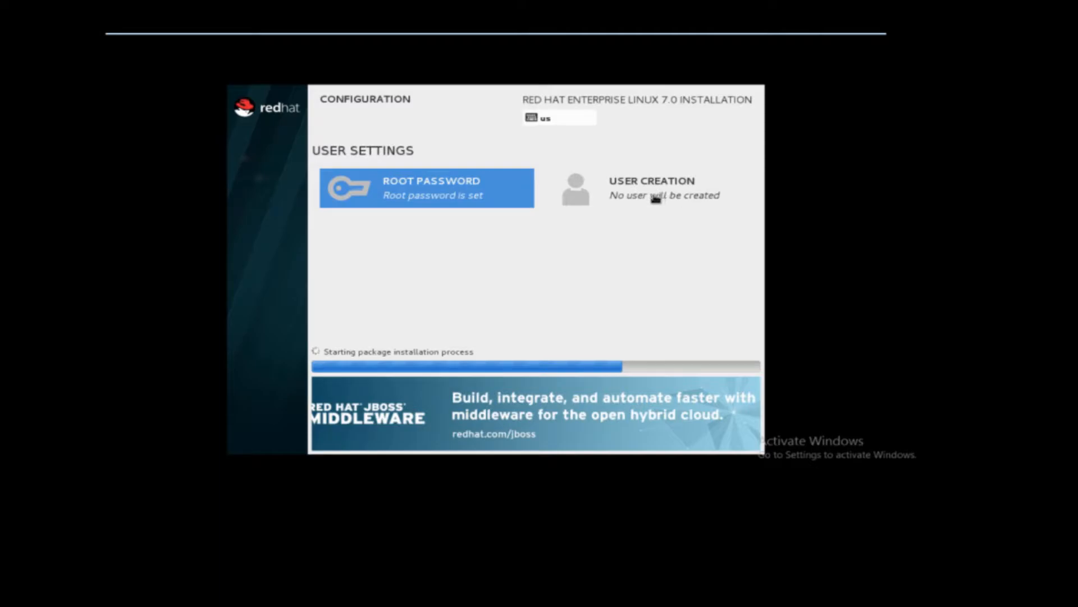
# Create a user named test, enter and confirm the account password, and accept it despite being weak.
pyautogui.click(657, 197)
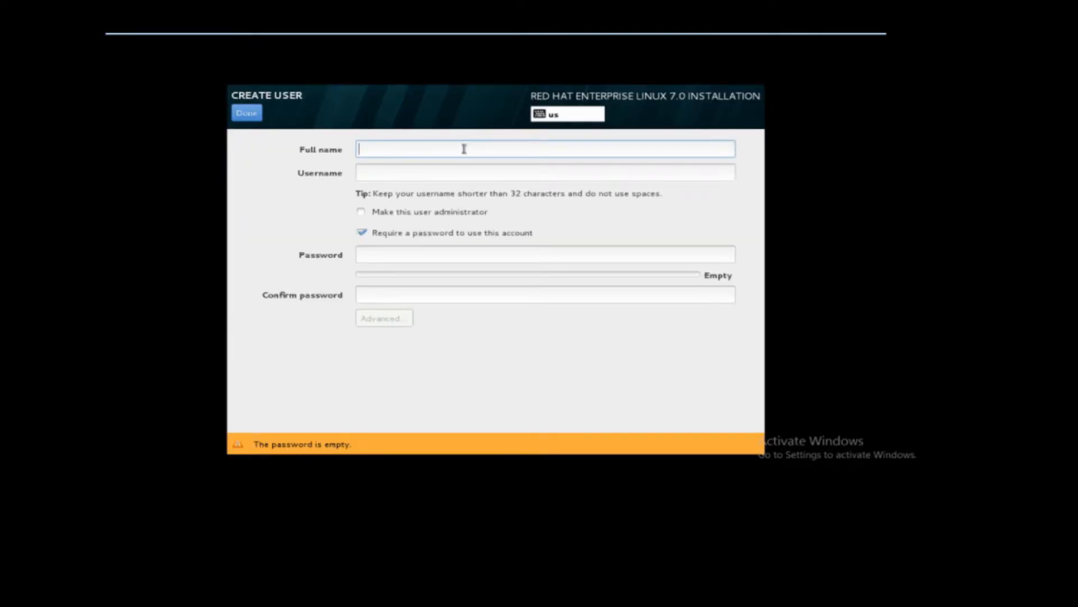
pyautogui.write('test')
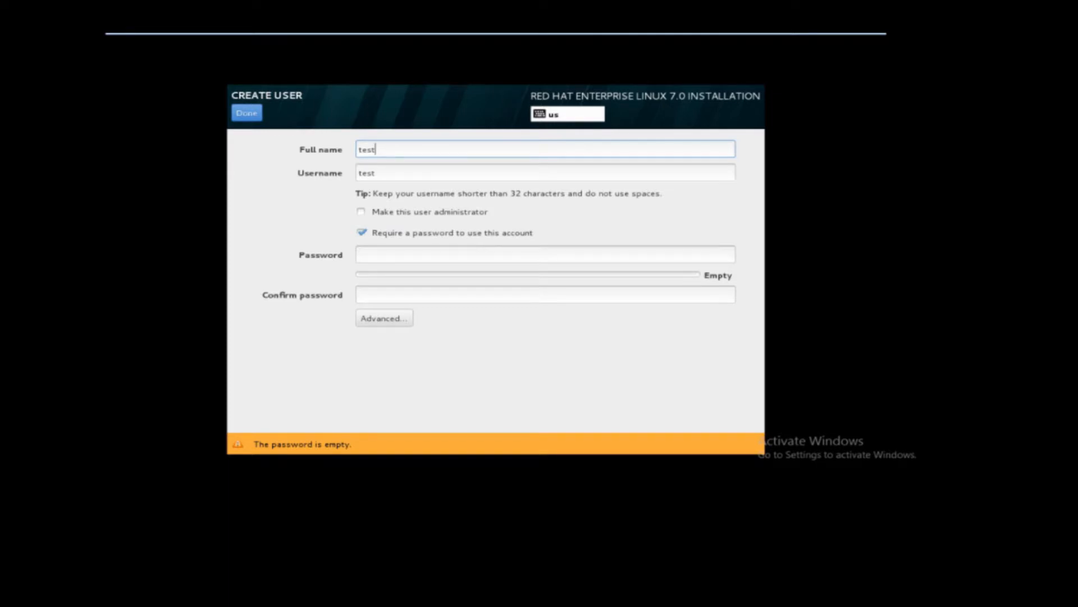
pyautogui.click(396, 256)
pyautogui.write('test')
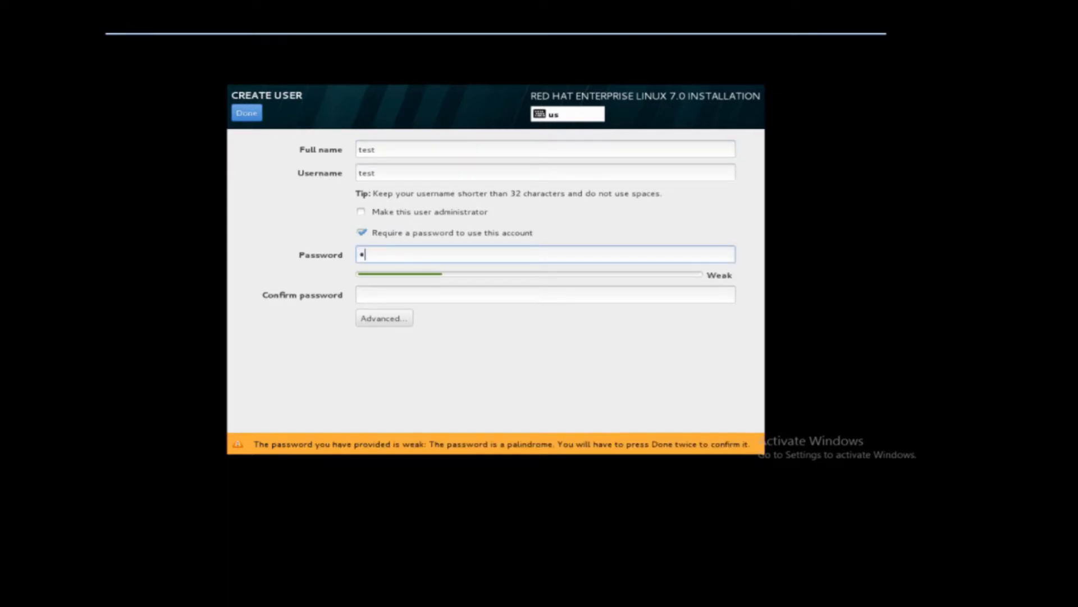
pyautogui.press('Tab')
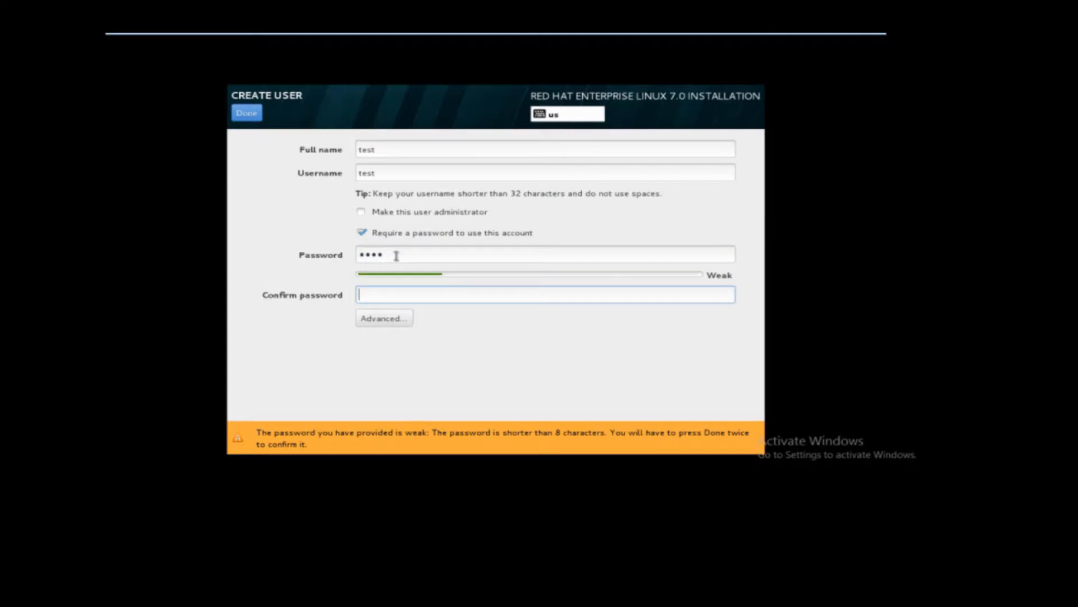
pyautogui.write('test')
pyautogui.click(247, 114)
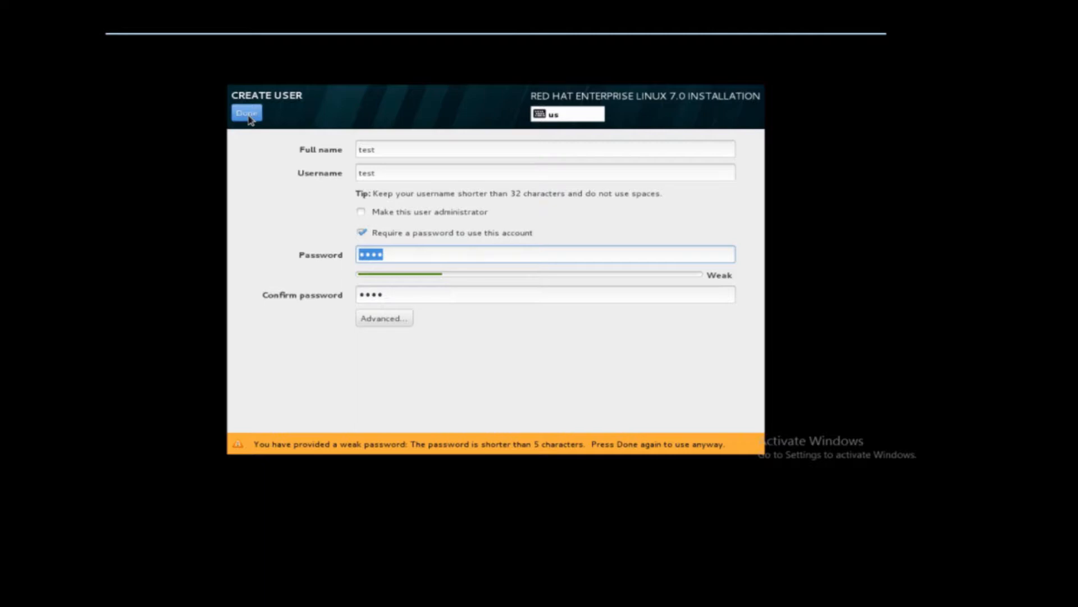
pyautogui.click(249, 117)
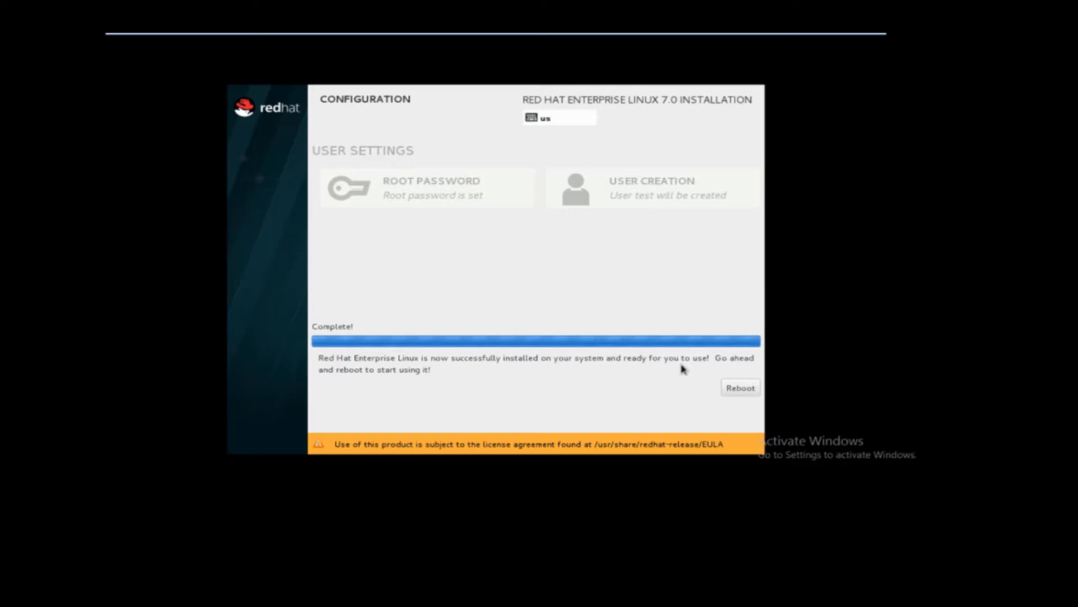
# Reboot the virtual machine and boot the Red Hat Enterprise Linux Server entry with Linux 3.10.0-121.el7.x86_64.
pyautogui.click(741, 389)
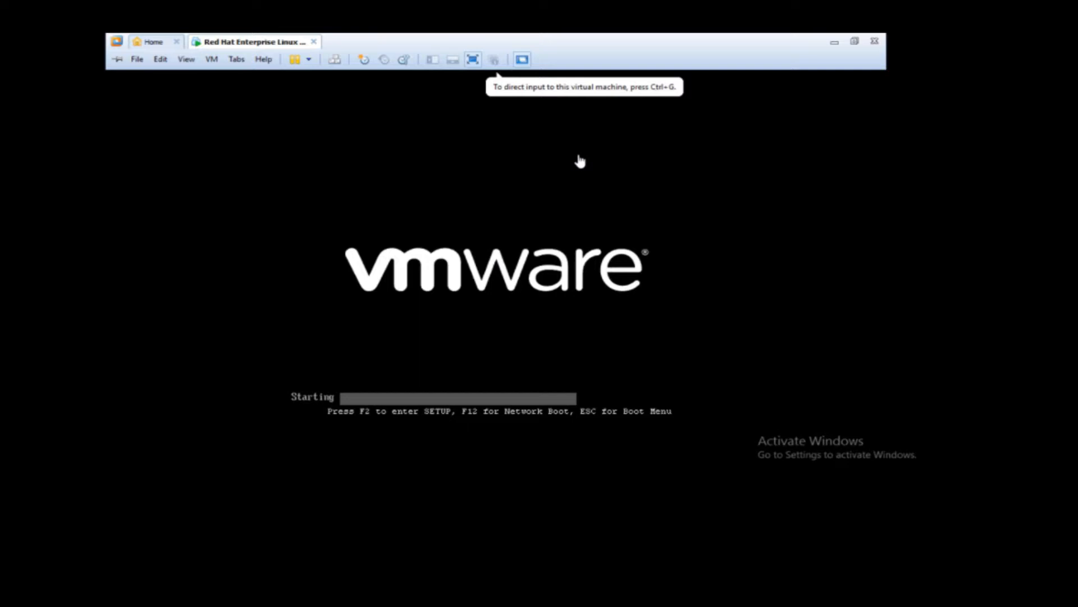
pyautogui.click(387, 197)
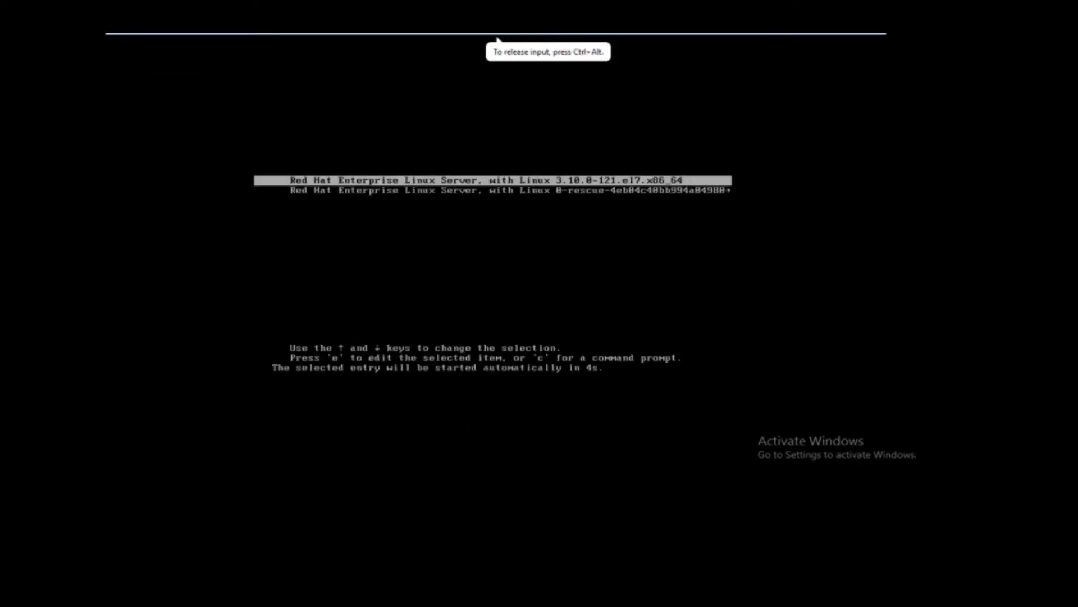
pyautogui.press('Down')
pyautogui.press('Up')
pyautogui.press('Down')
pyautogui.press('Up')
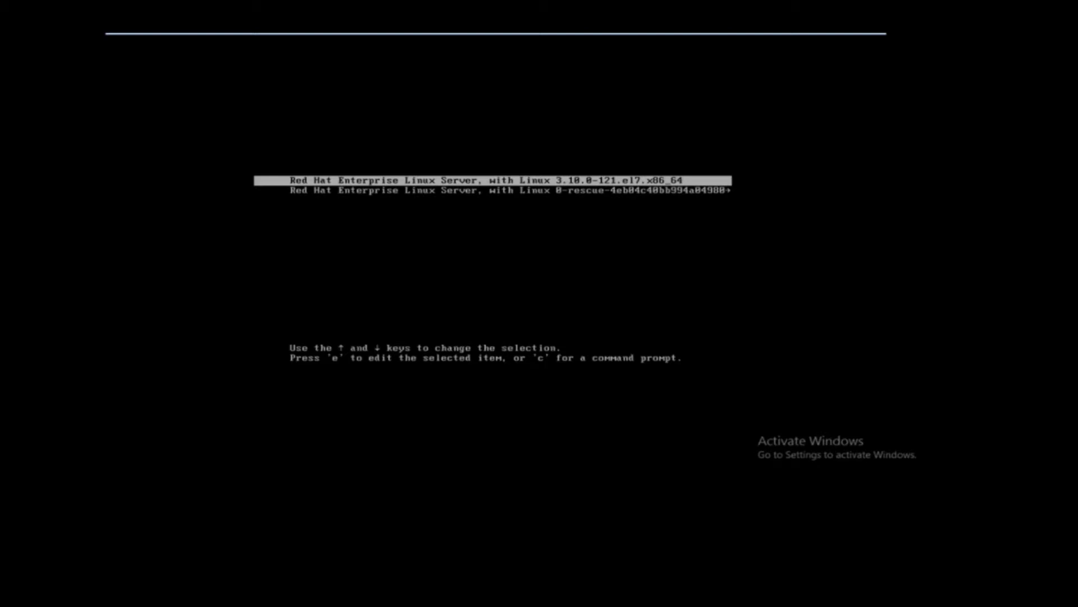
pyautogui.press('Down')
pyautogui.press('Up')
pyautogui.press('Return')
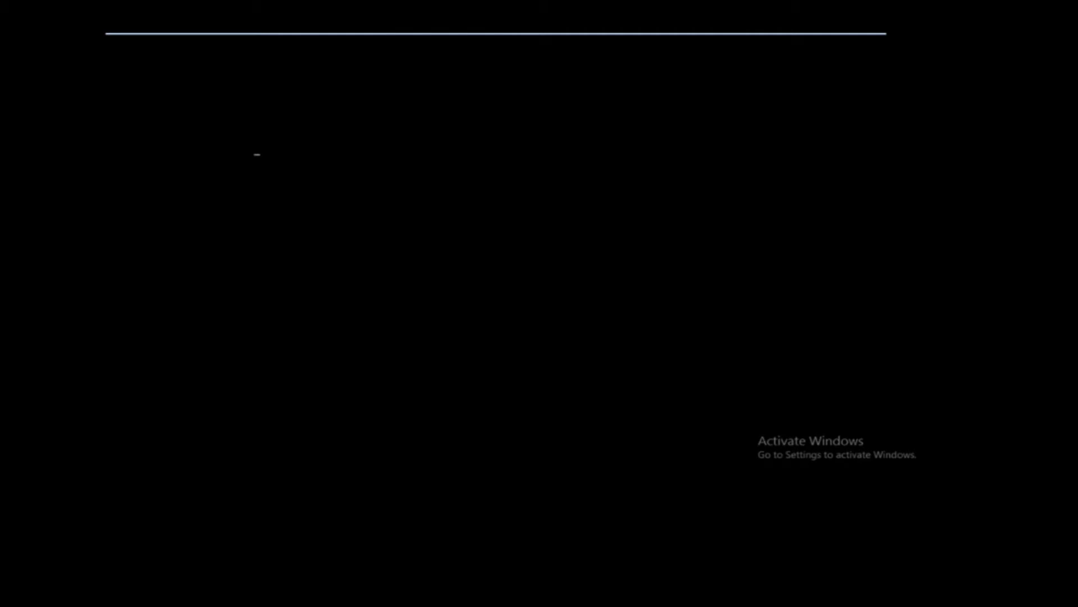
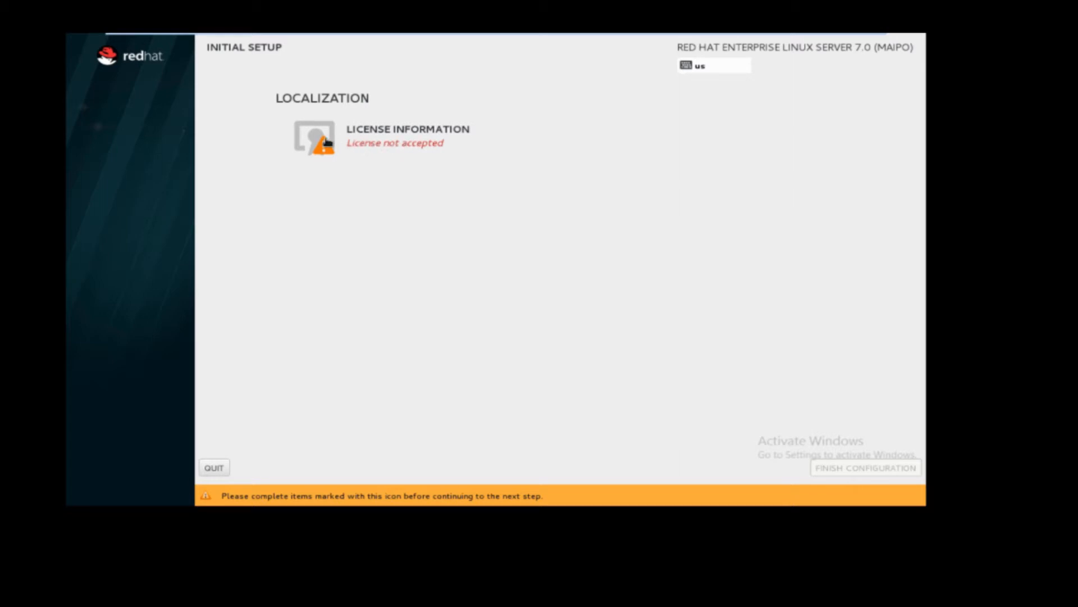
# Accept the Red Hat license agreement and finish the initial setup configuration.
pyautogui.click(328, 142)
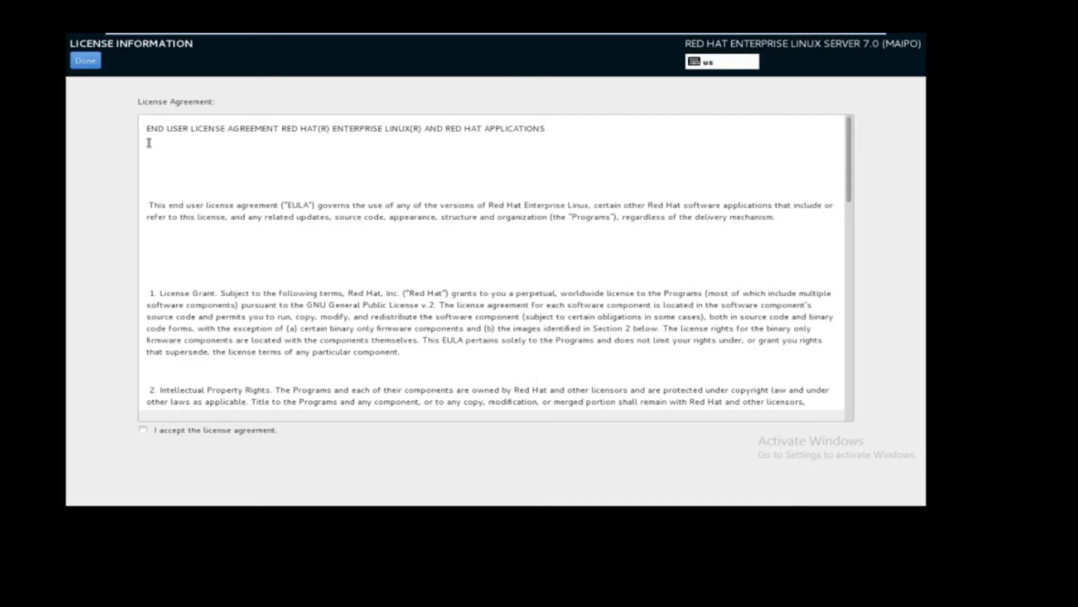
pyautogui.tripleClick(182, 129)
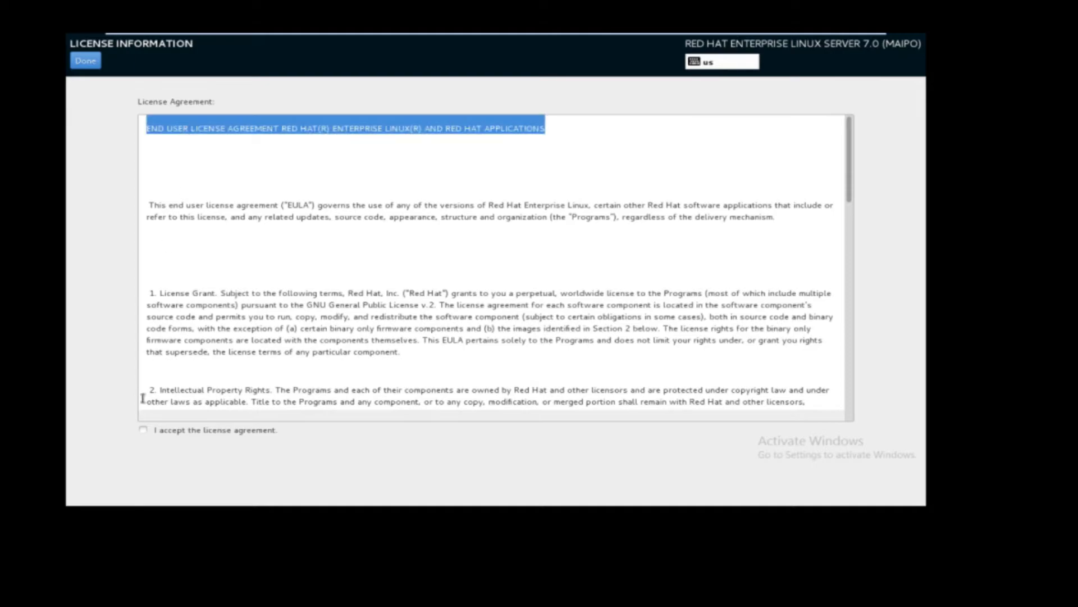
pyautogui.click(143, 430)
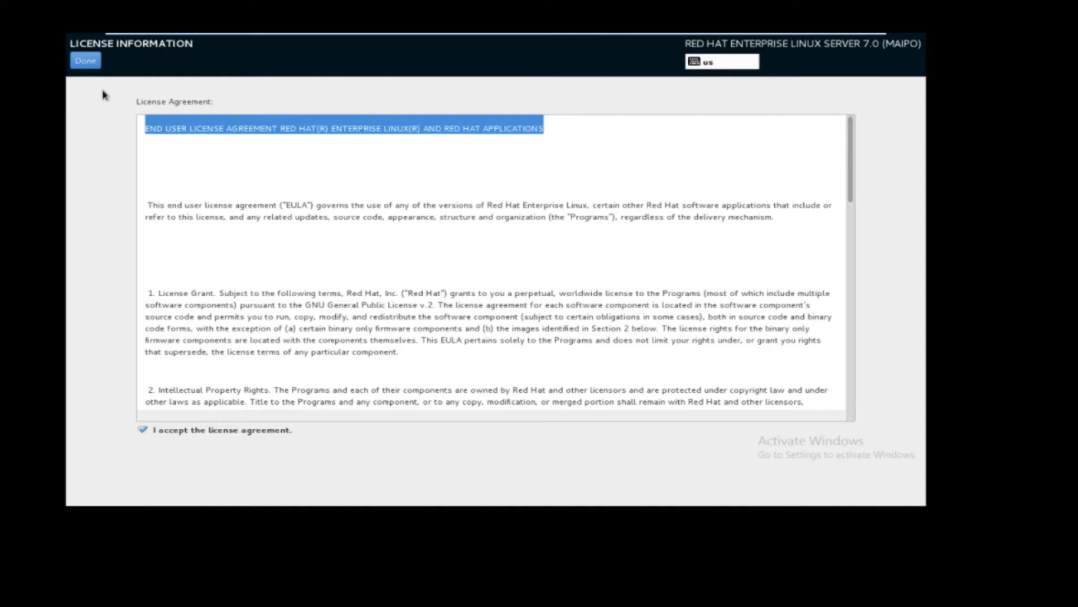
pyautogui.click(85, 60)
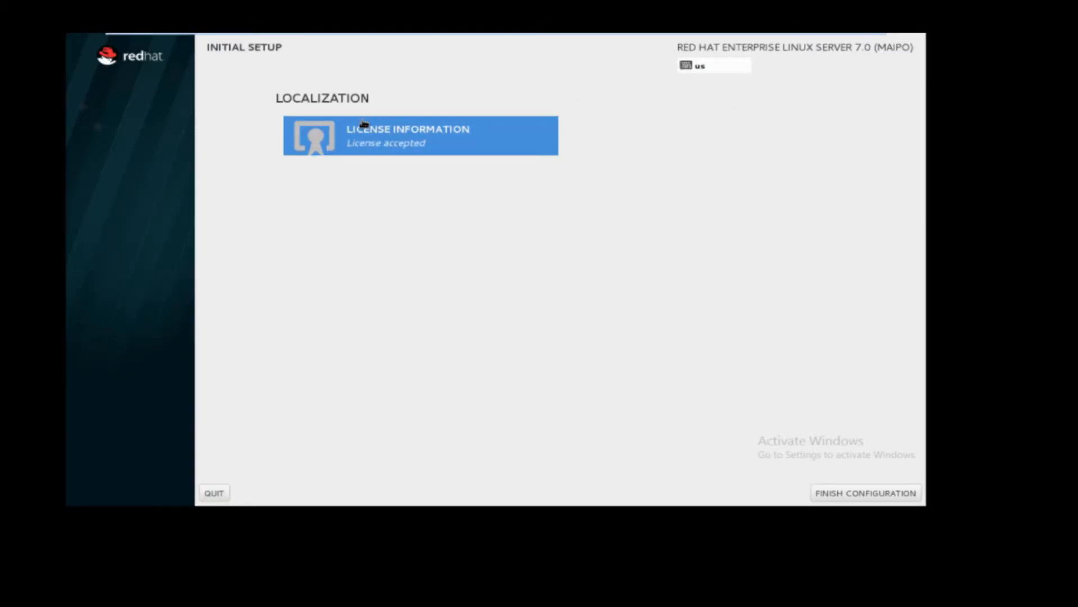
pyautogui.click(855, 494)
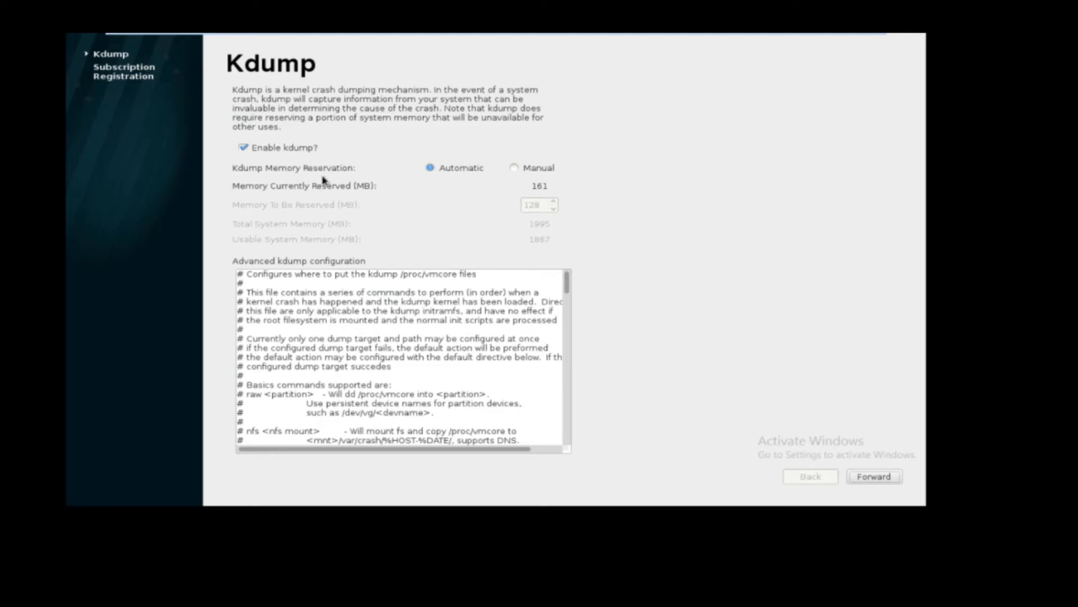
# Keep Kdump enabled with automatic memory reservation, then choose to register the system at a later time and finish.
pyautogui.click(513, 169)
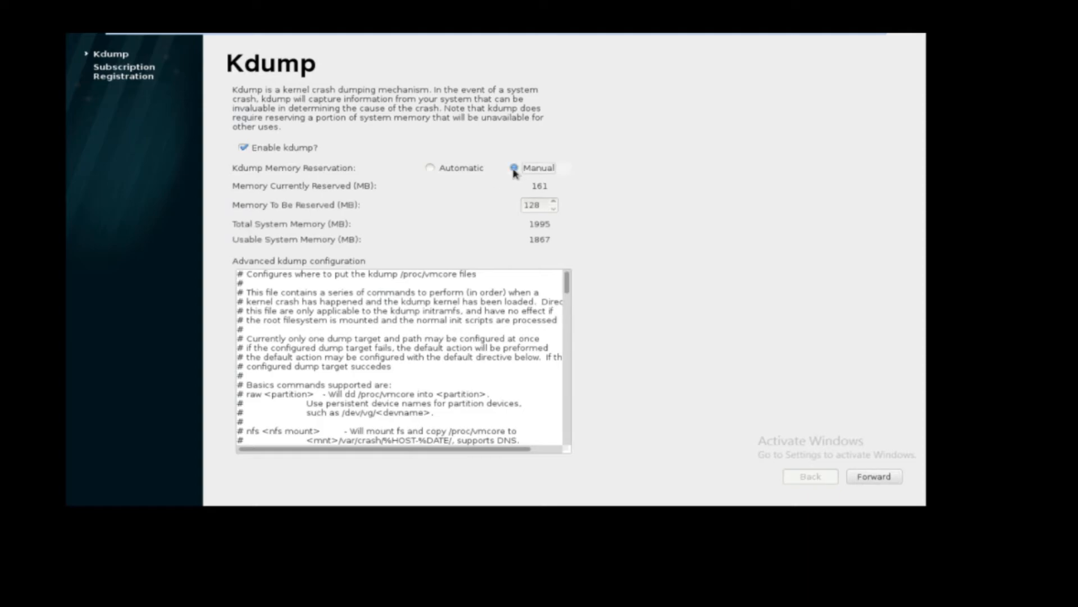
pyautogui.click(430, 169)
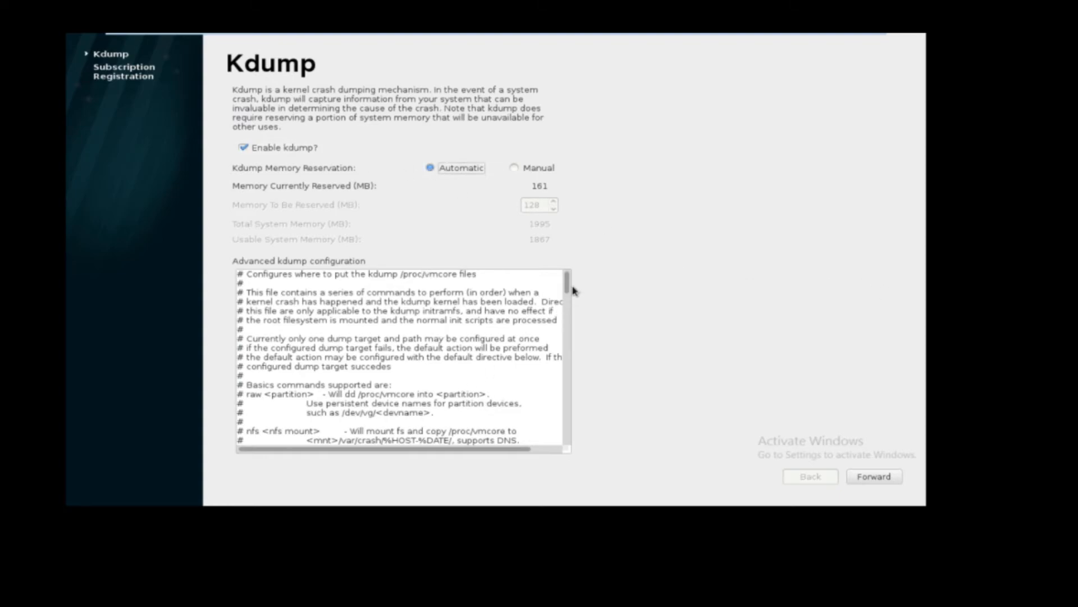
pyautogui.moveTo(568, 281); pyautogui.dragTo(571, 449)
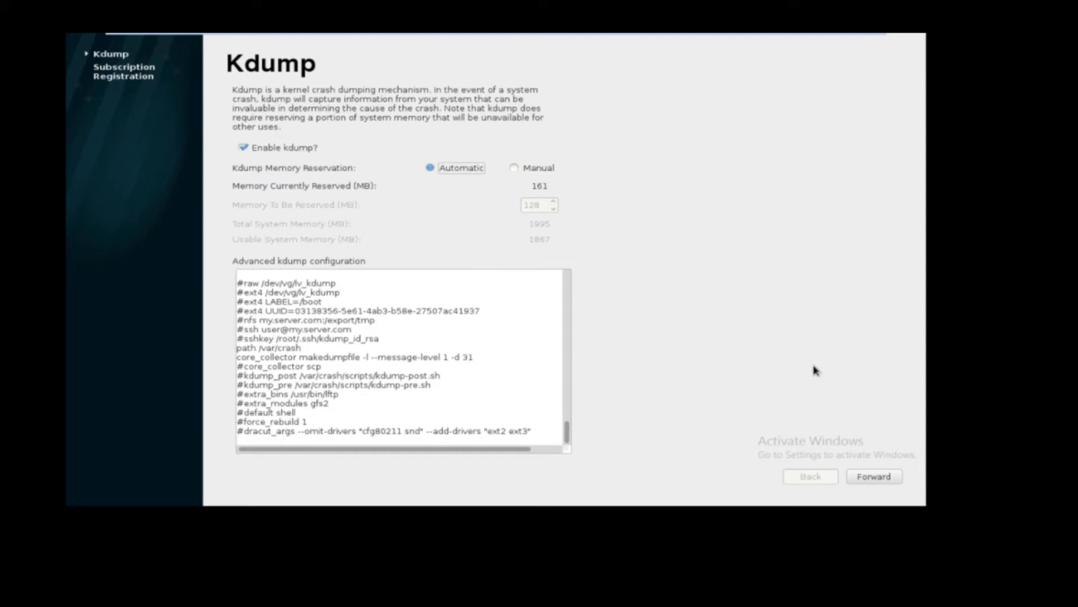
pyautogui.click(867, 478)
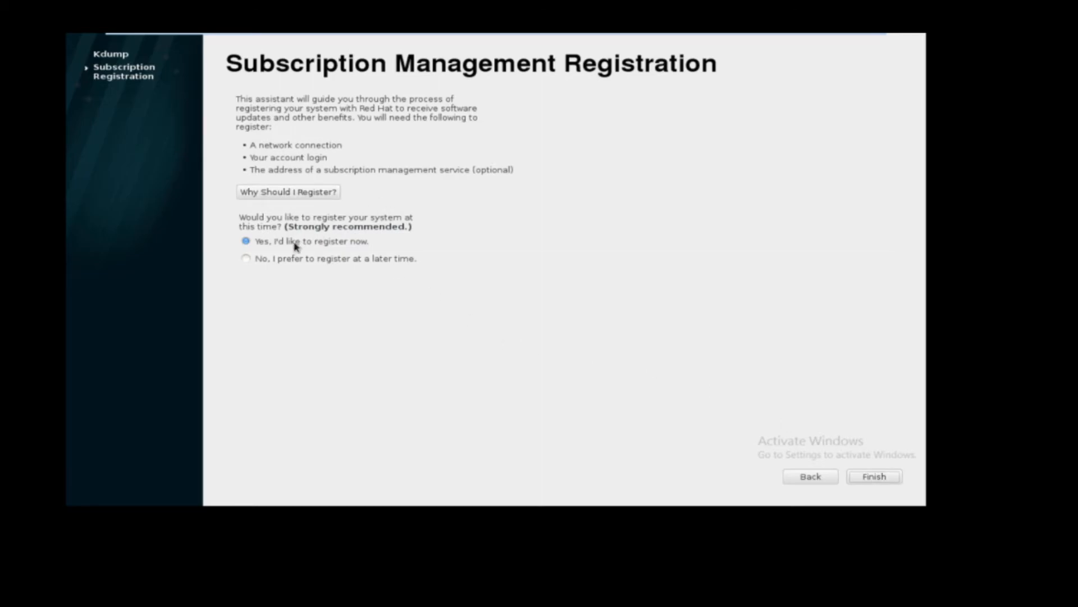
pyautogui.click(255, 261)
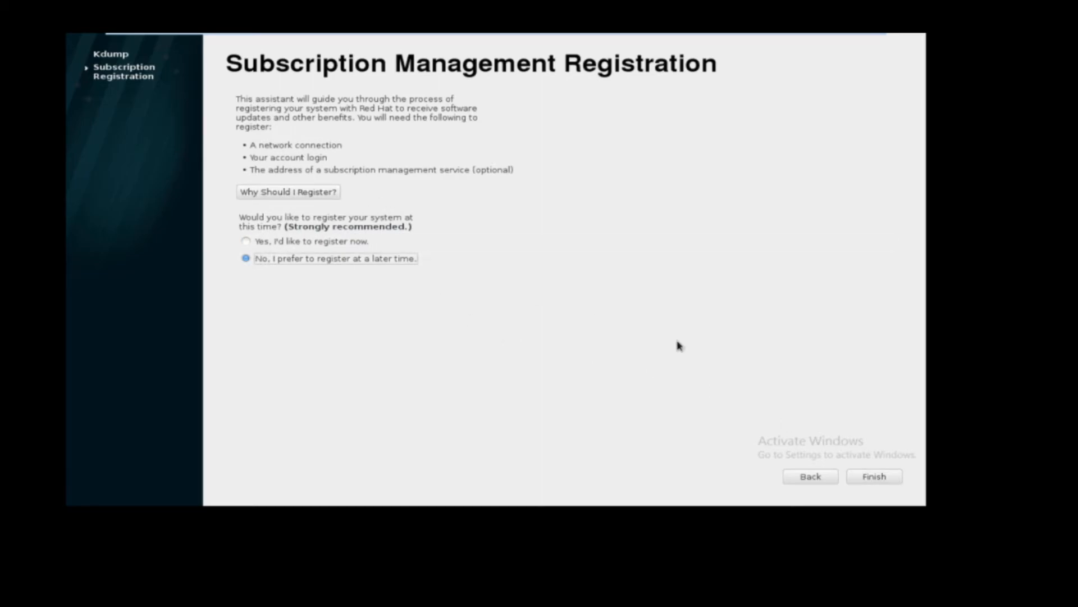
pyautogui.click(883, 480)
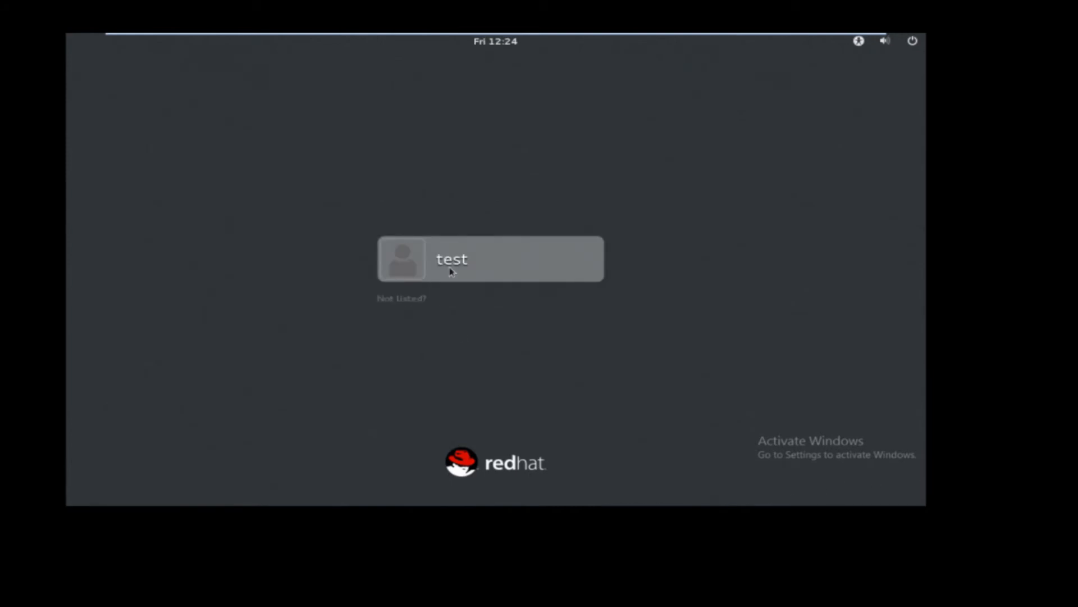
# Sign in to the desktop as the test user with the account password.
pyautogui.click(452, 272)
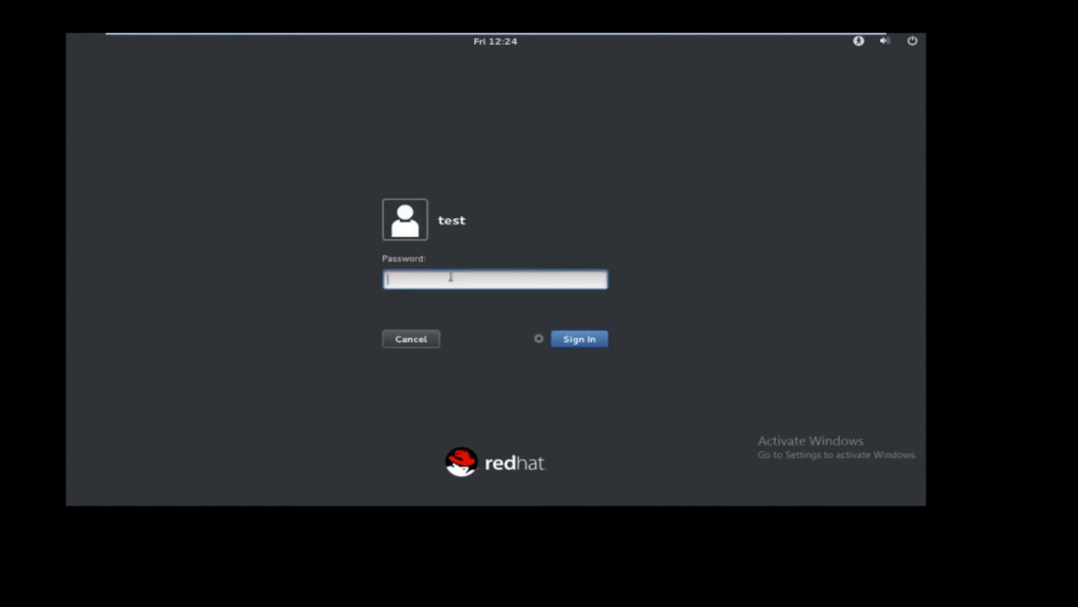
pyautogui.write('••••')
pyautogui.press('Return')
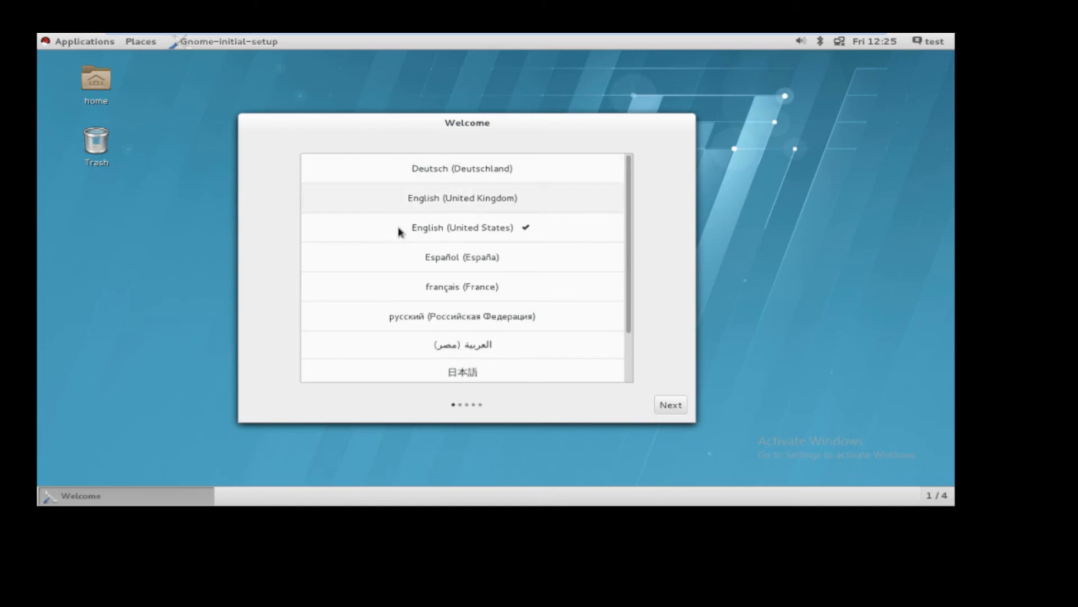
# Complete the welcome setup with English (United States) and the English (US) input source, and close the Getting Started help.
pyautogui.click(673, 412)
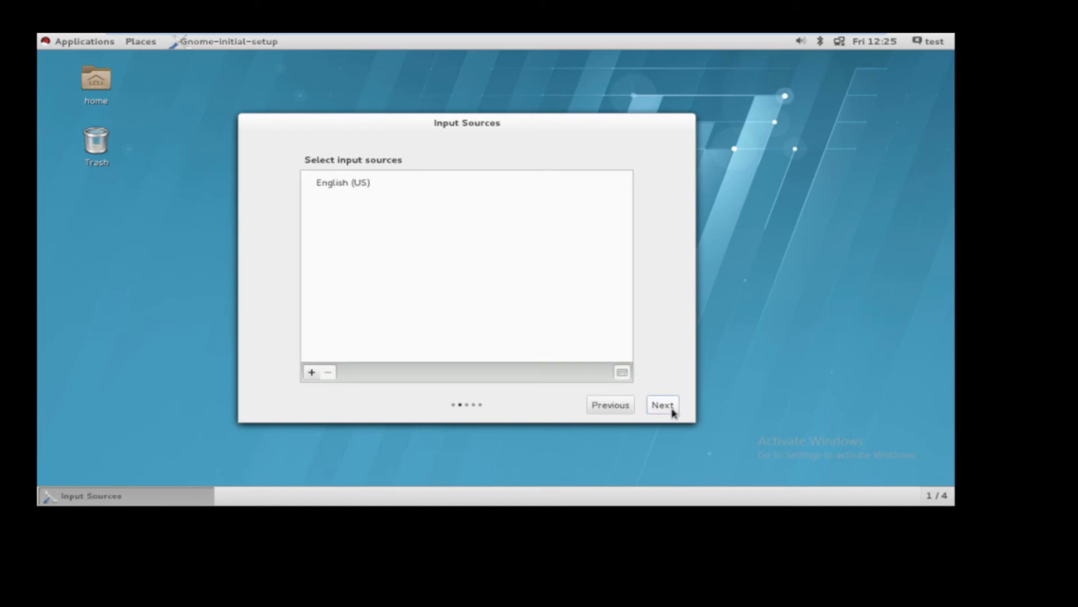
pyautogui.click(663, 405)
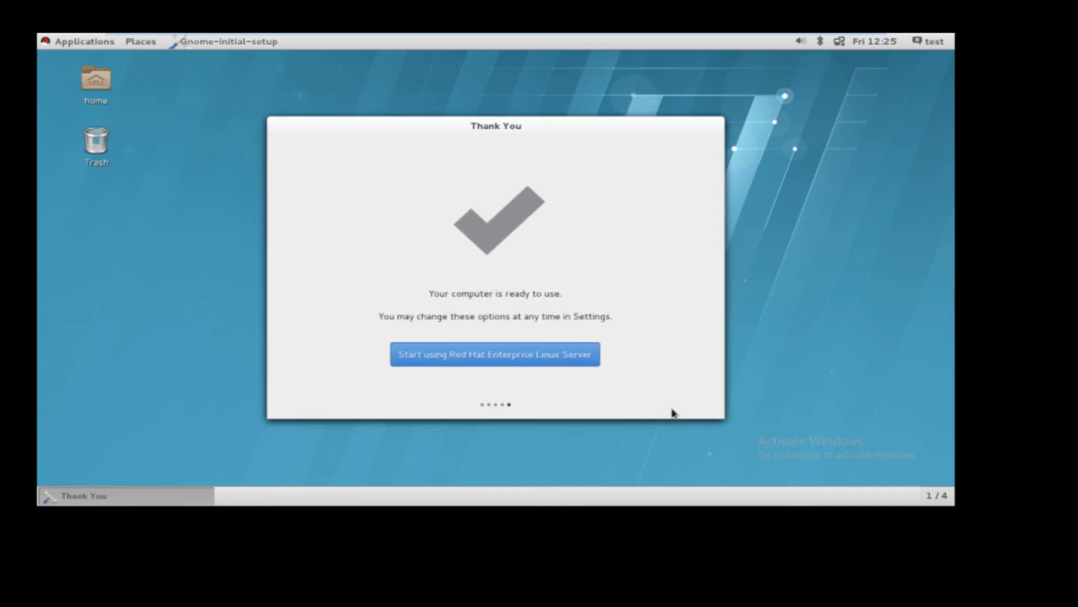
pyautogui.click(477, 357)
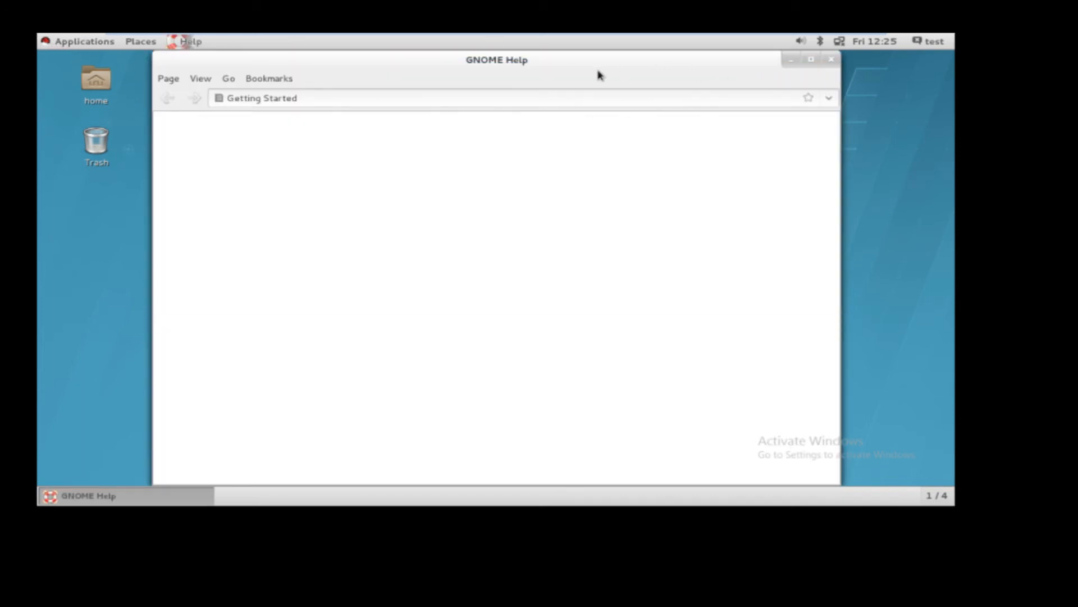
pyautogui.click(832, 60)
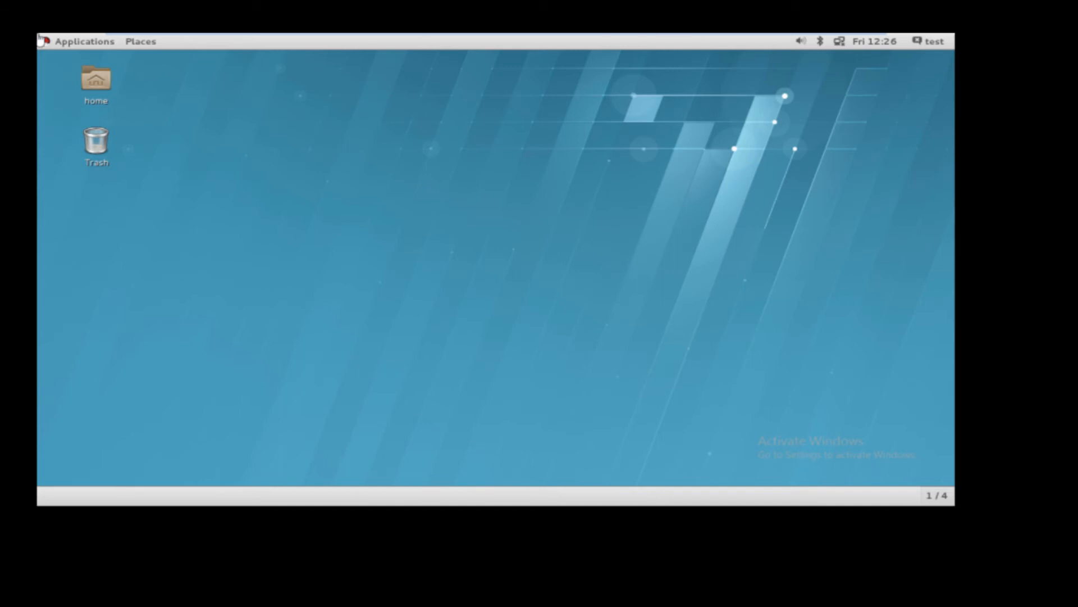
pyautogui.click(80, 43)
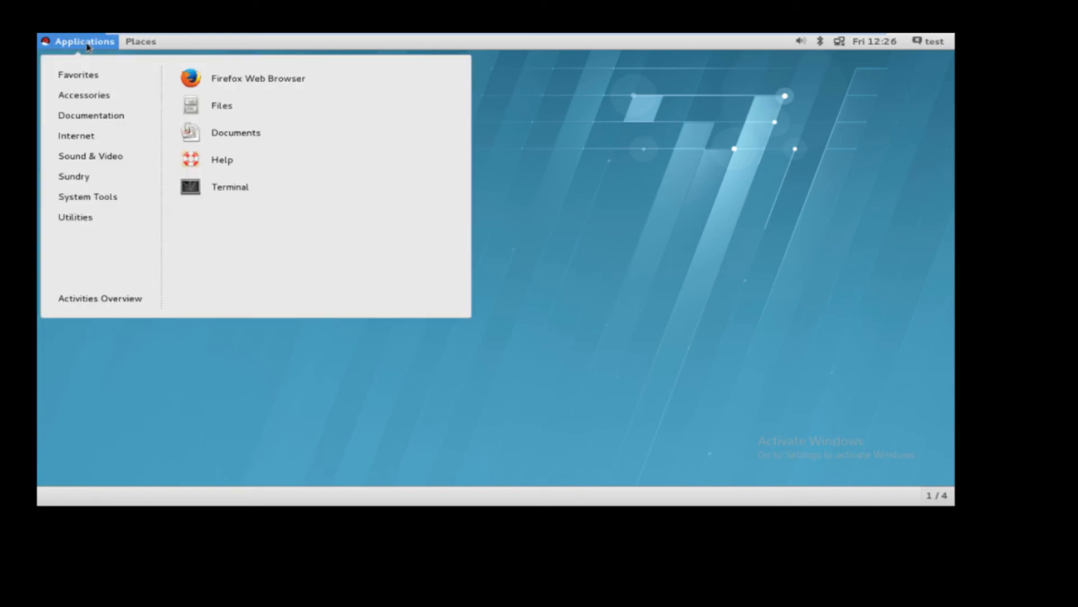
pyautogui.moveTo(80, 95)
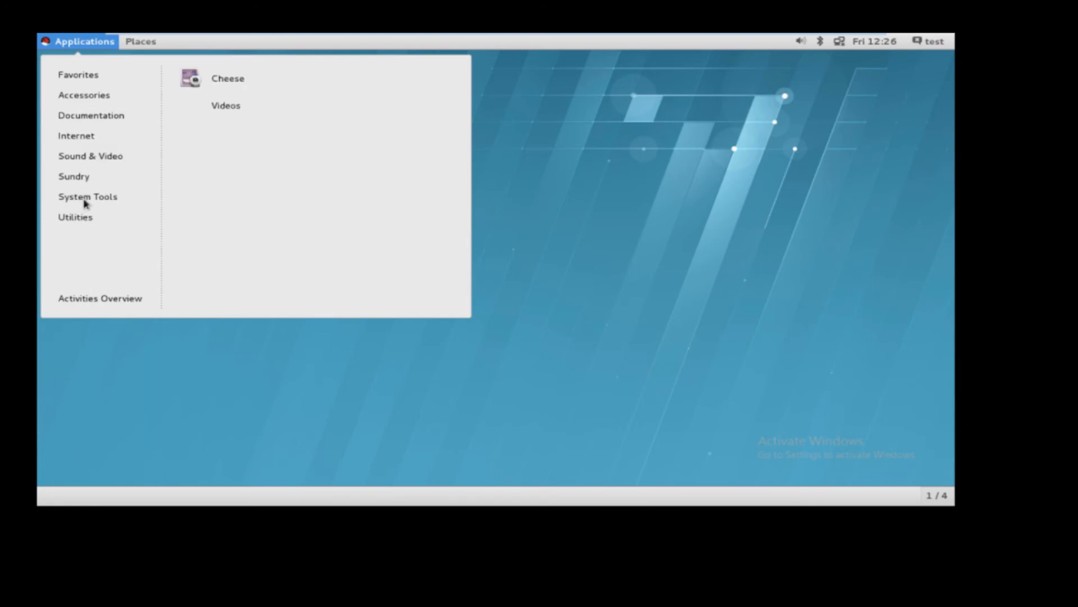
pyautogui.moveTo(88, 202)
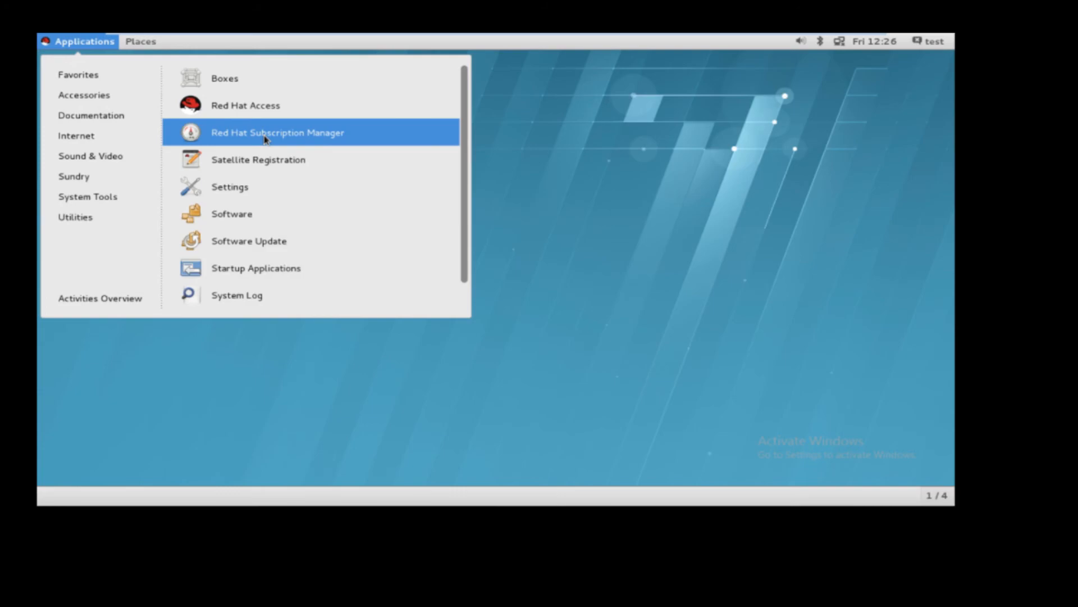
pyautogui.click(147, 44)
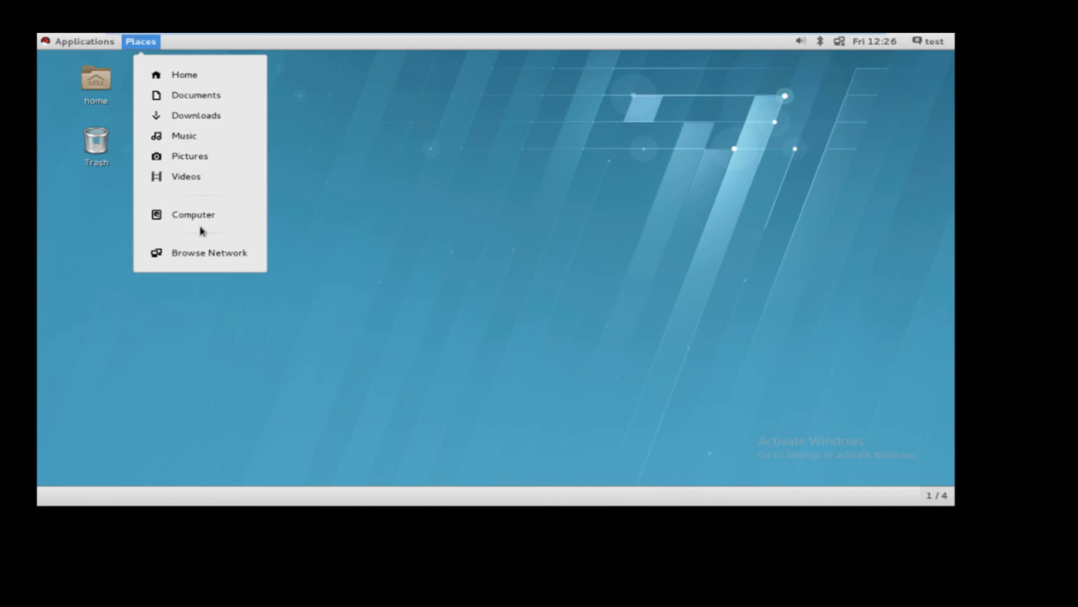
pyautogui.click(318, 99)
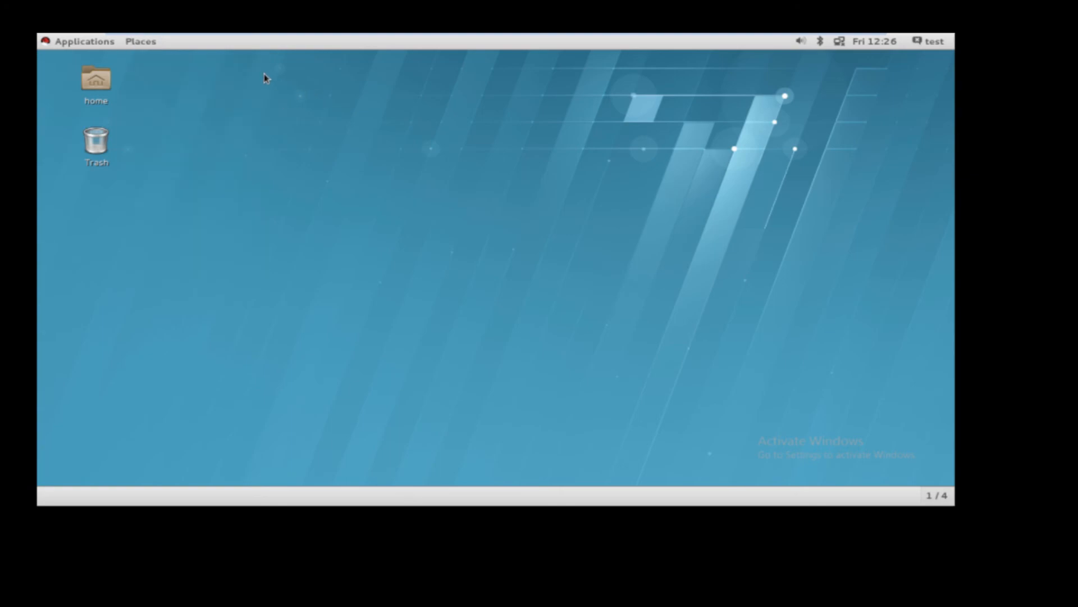
# Open a terminal on the desktop, maximize it and check the system's running time with uptime.
pyautogui.rightClick(232, 75)
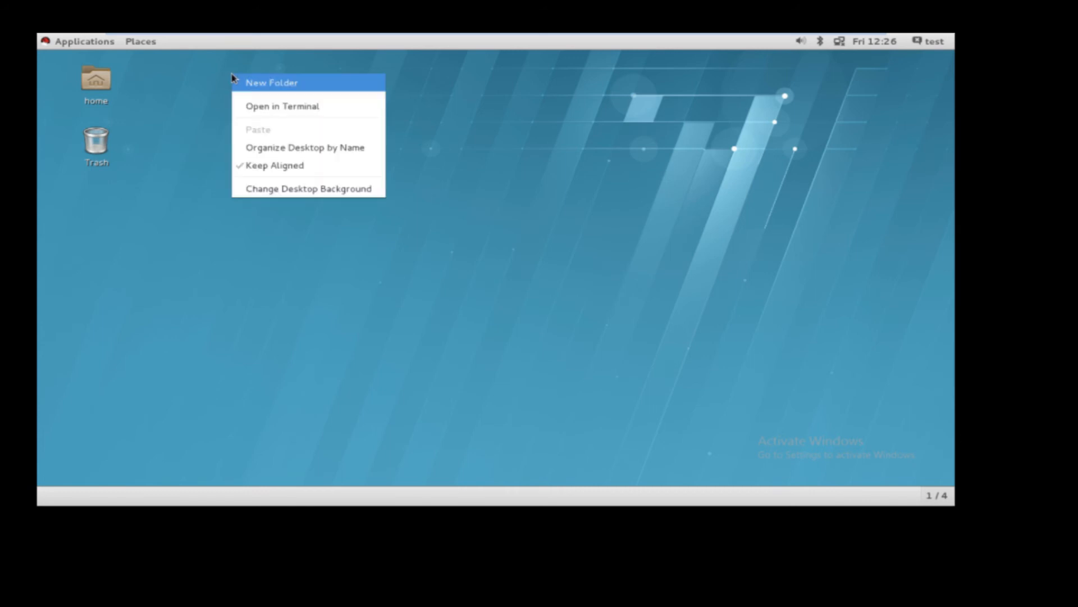
pyautogui.click(284, 108)
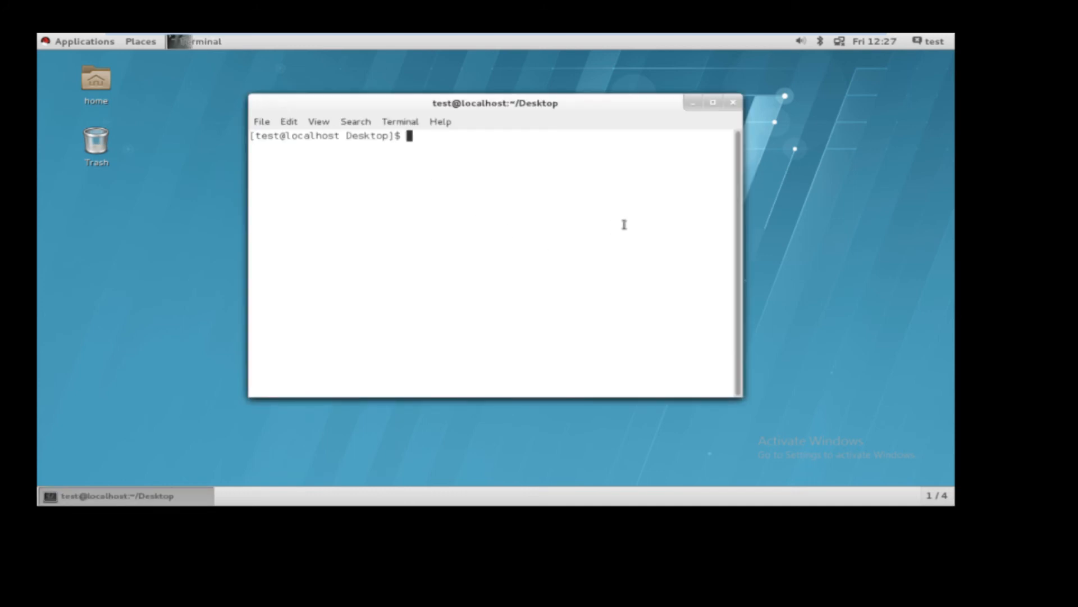
pyautogui.click(713, 102)
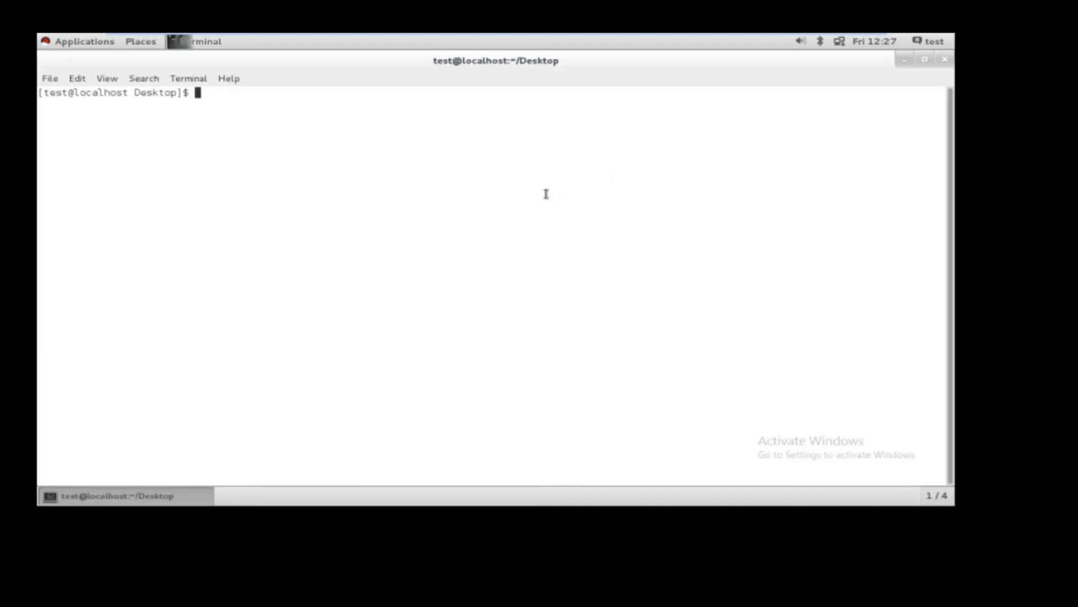
pyautogui.write('uptime')
pyautogui.press('Return')
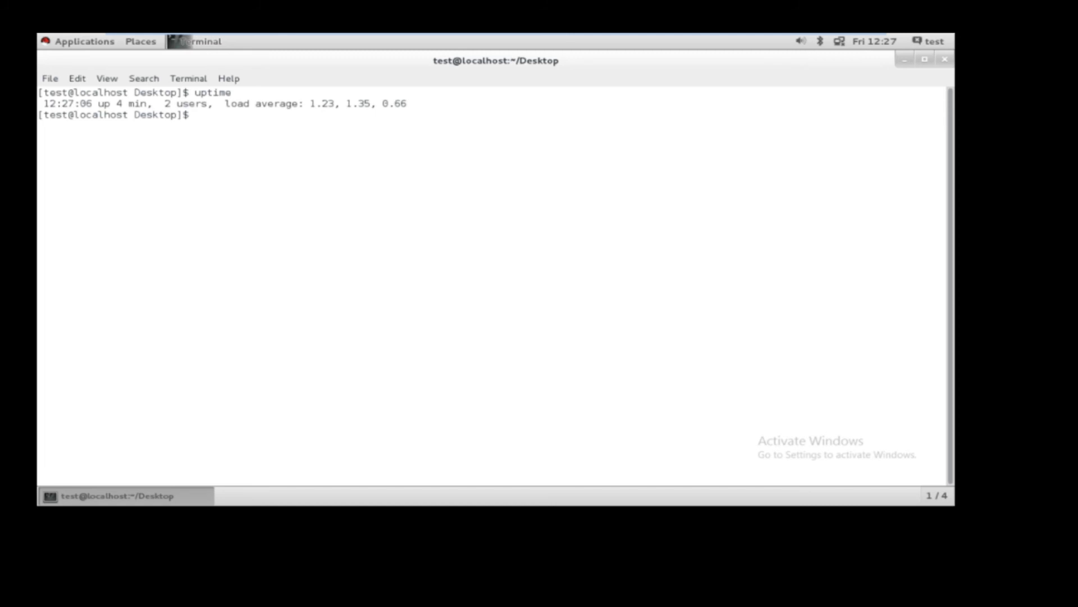
# Switch to the root account with su - root and enter the root password.
pyautogui.write('su - root')
pyautogui.press('Return')
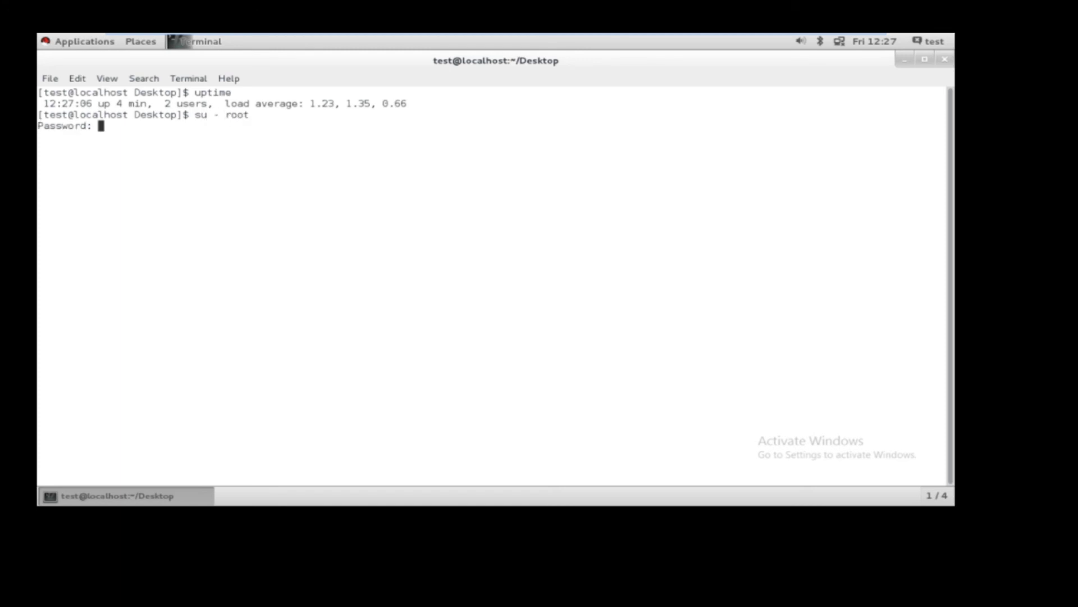
pyautogui.press('Return')
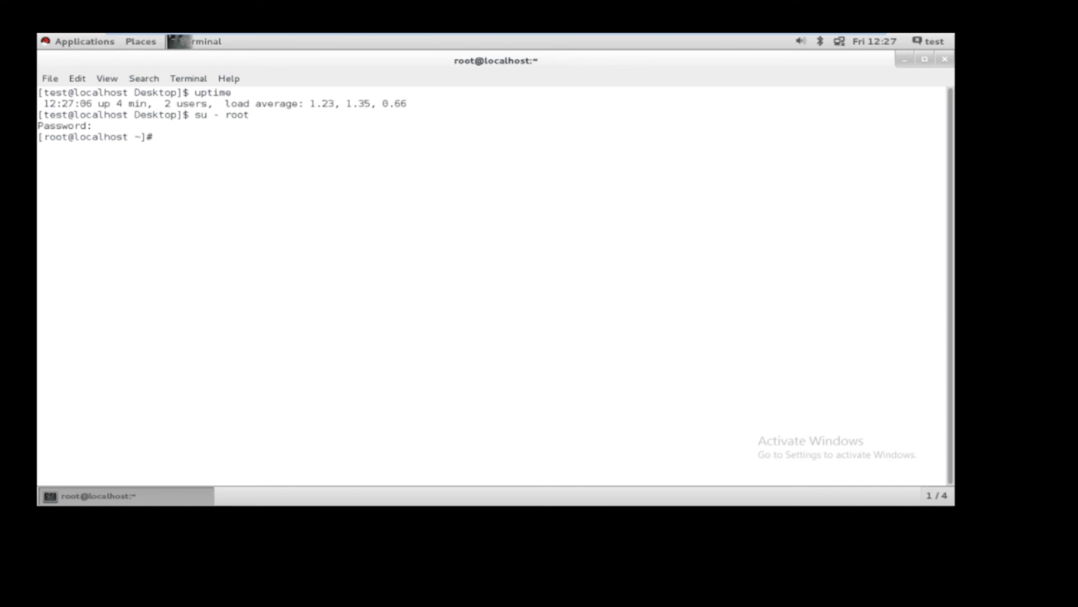
pyautogui.doubleClick(185, 93)
pyautogui.doubleClick(150, 136)
pyautogui.doubleClick(186, 92)
pyautogui.write('powerof')
pyautogui.press('BackSpace')
pyautogui.press('BackSpace')
pyautogui.press('BackSpace')
pyautogui.press('BackSpace')
pyautogui.press('BackSpace')
pyautogui.press('BackSpace')
pyautogui.press('BackSpace')
pyautogui.press('Return')
# Check the filesystem usage with df -kh and the total memory and swap in megabytes with free -m.
pyautogui.write('df -kh')
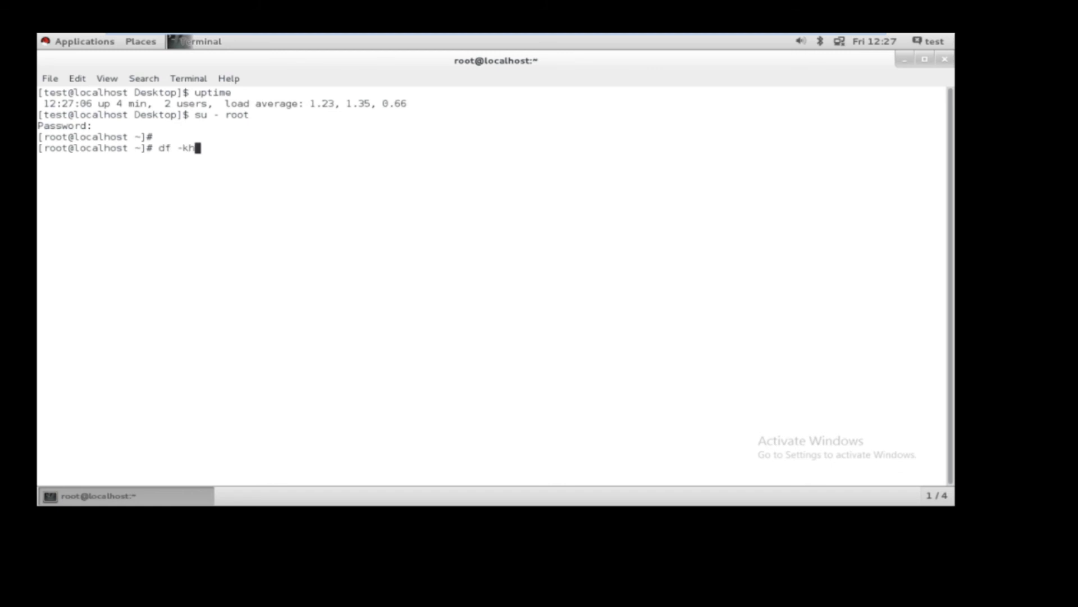
pyautogui.press('Return')
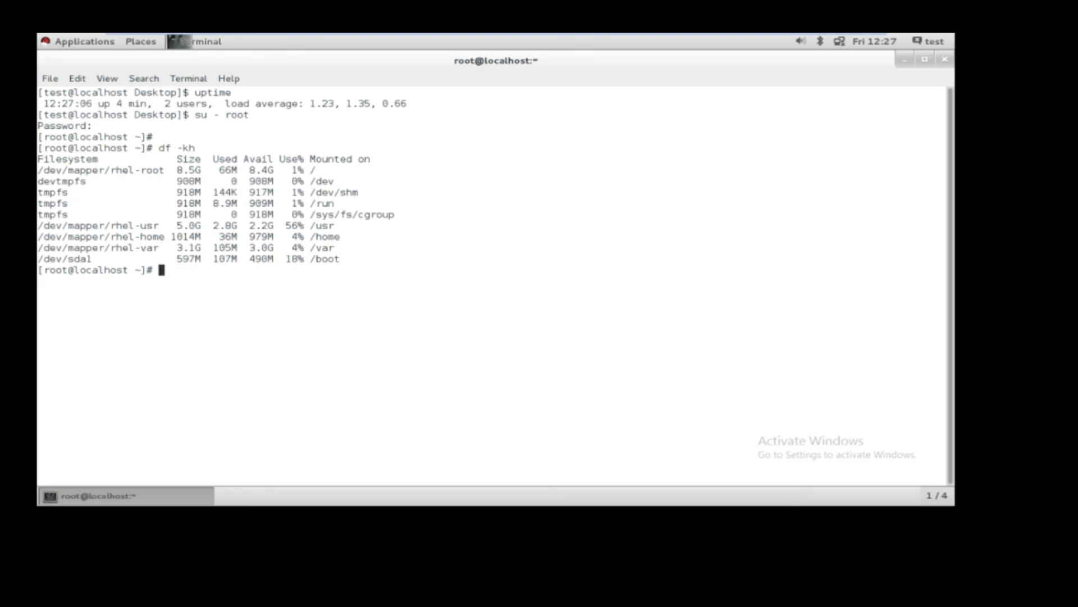
pyautogui.write('free -m')
pyautogui.press('Return')
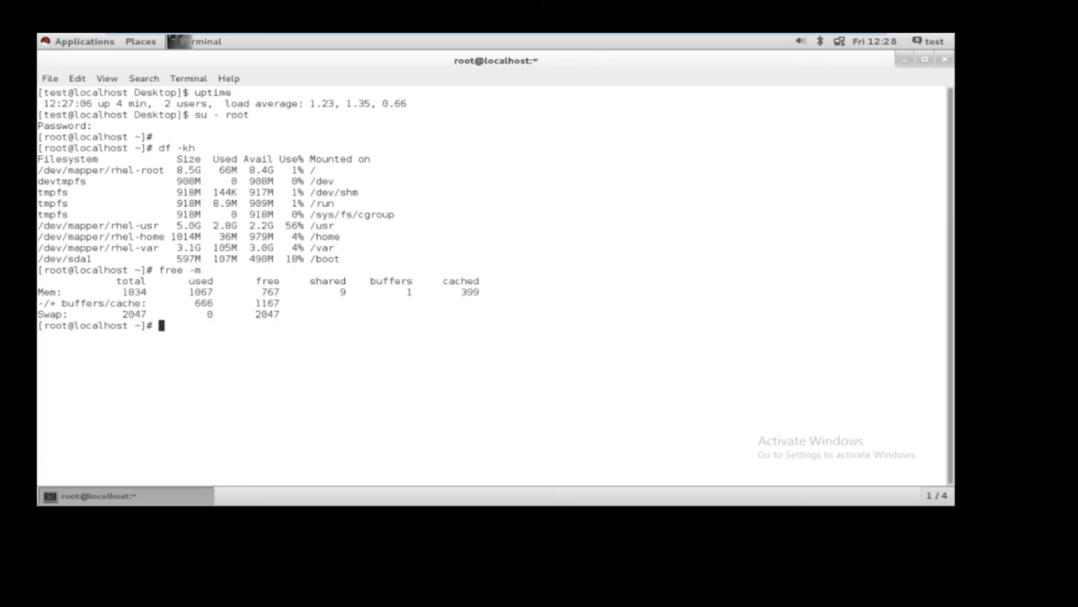
pyautogui.doubleClick(136, 291)
pyautogui.doubleClick(54, 312)
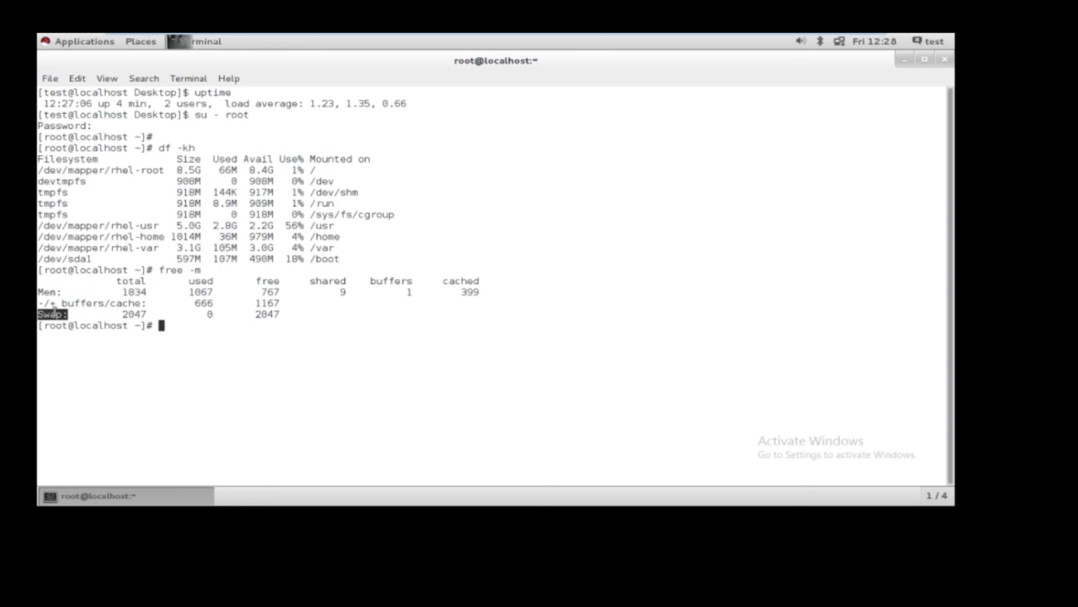
pyautogui.doubleClick(135, 314)
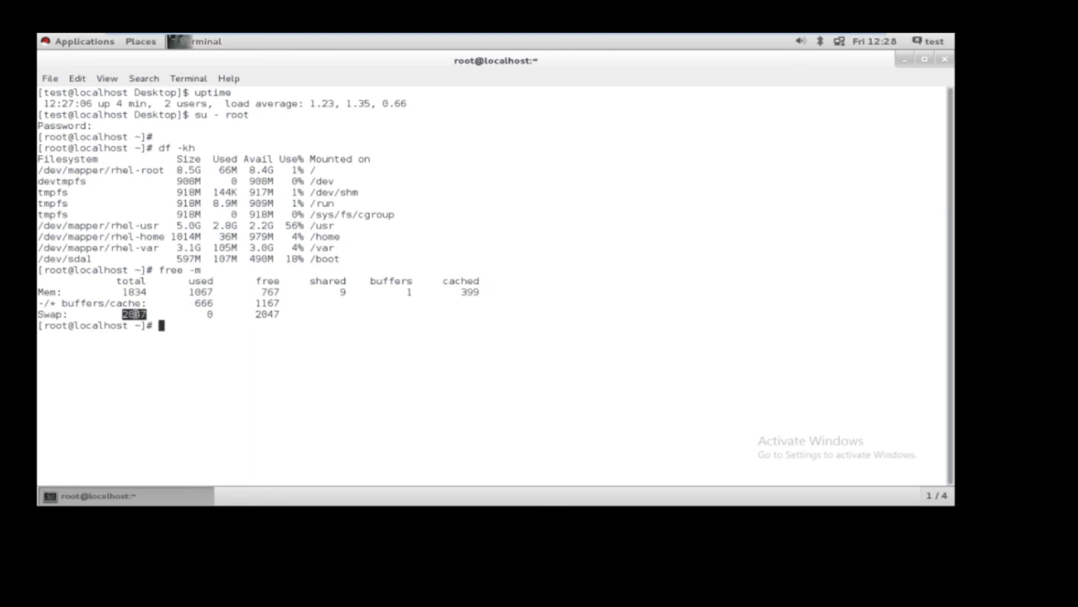